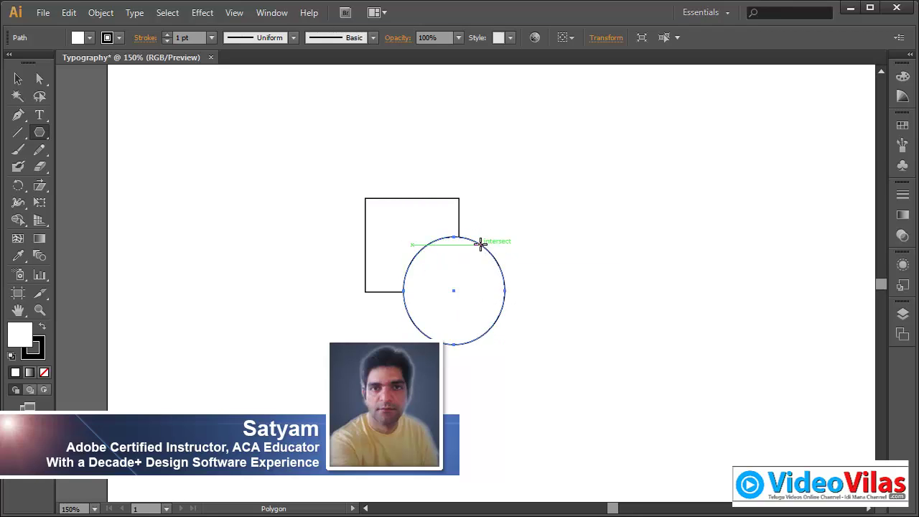
# Step: Draw a triangle overlapping the square and circle, and a six-pointed star overlapping the circle and triangle
pyautogui.moveTo(479, 244)
pyautogui.mouseDown()
pyautogui.moveTo(533, 279)
pyautogui.moveTo(543, 248)
pyautogui.moveTo(553, 251)
pyautogui.mouseUp()
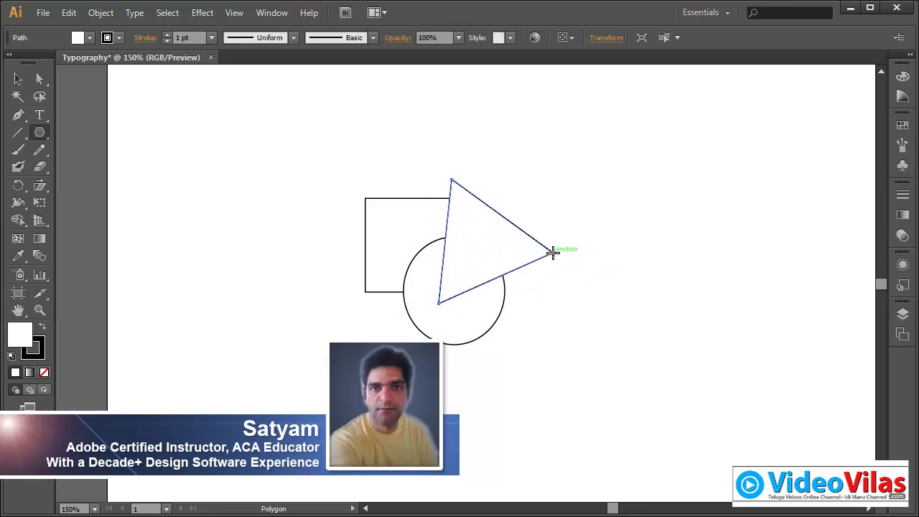
pyautogui.moveTo(40, 134); pyautogui.dragTo(91, 177)
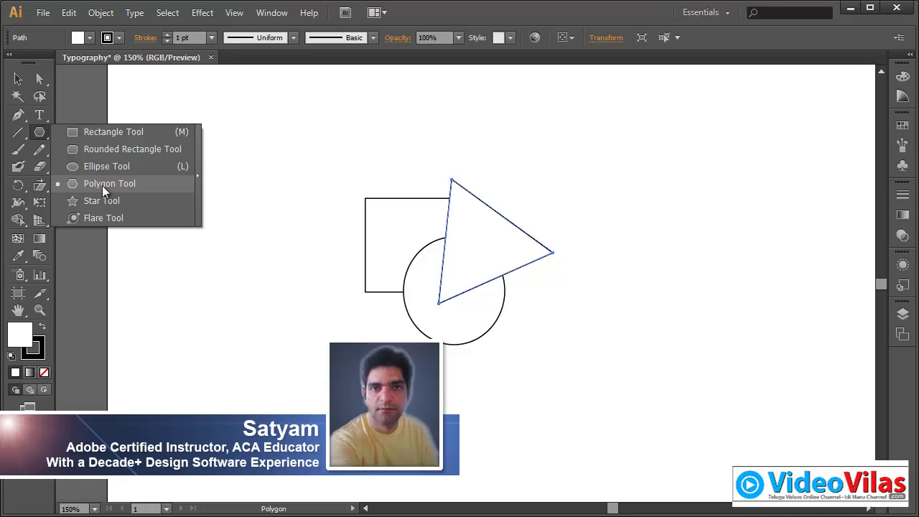
pyautogui.moveTo(102, 186); pyautogui.dragTo(113, 200)
pyautogui.moveTo(490, 298); pyautogui.dragTo(534, 359)
# Step: Move the square, circle, triangle and star up and to the left into an overlapping cluster, leaving nothing selected
pyautogui.click(18, 79)
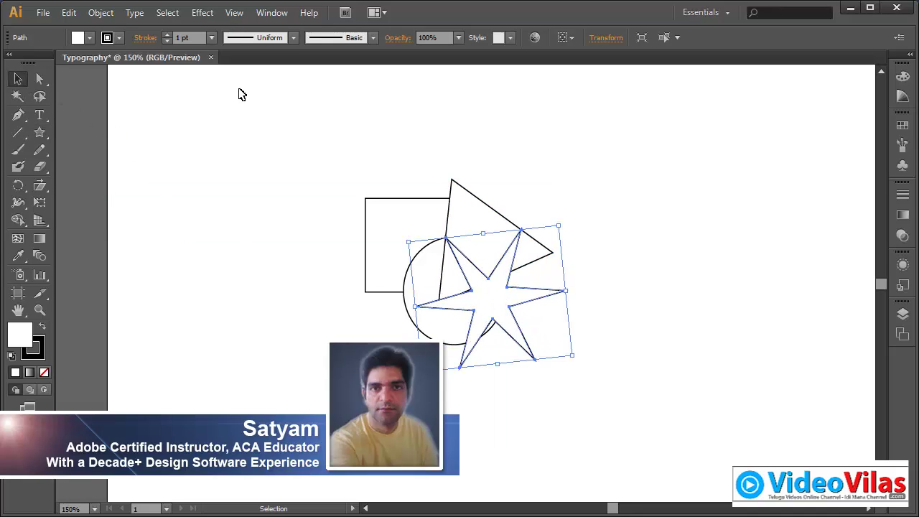
pyautogui.click(520, 209)
pyautogui.moveTo(404, 220); pyautogui.dragTo(348, 169)
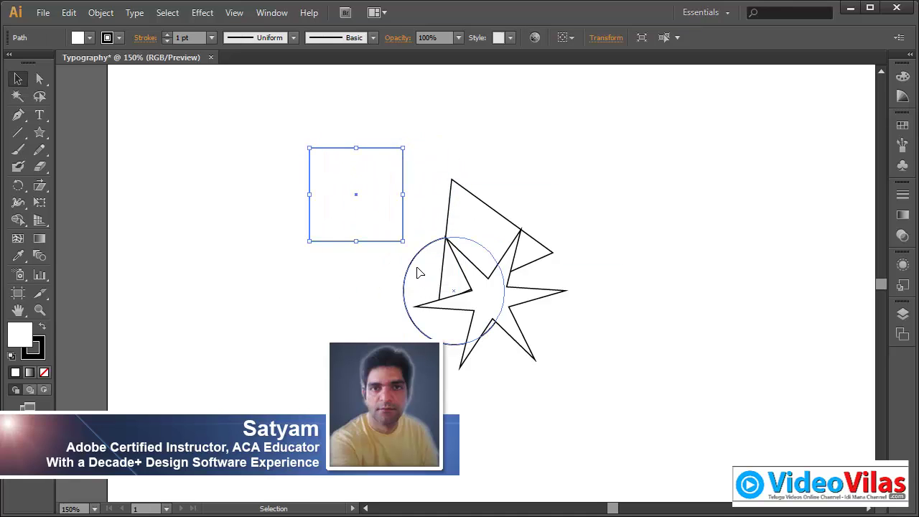
pyautogui.moveTo(416, 268); pyautogui.dragTo(351, 197)
pyautogui.moveTo(477, 236); pyautogui.dragTo(349, 246)
pyautogui.moveTo(494, 303); pyautogui.dragTo(403, 267)
pyautogui.click(528, 207)
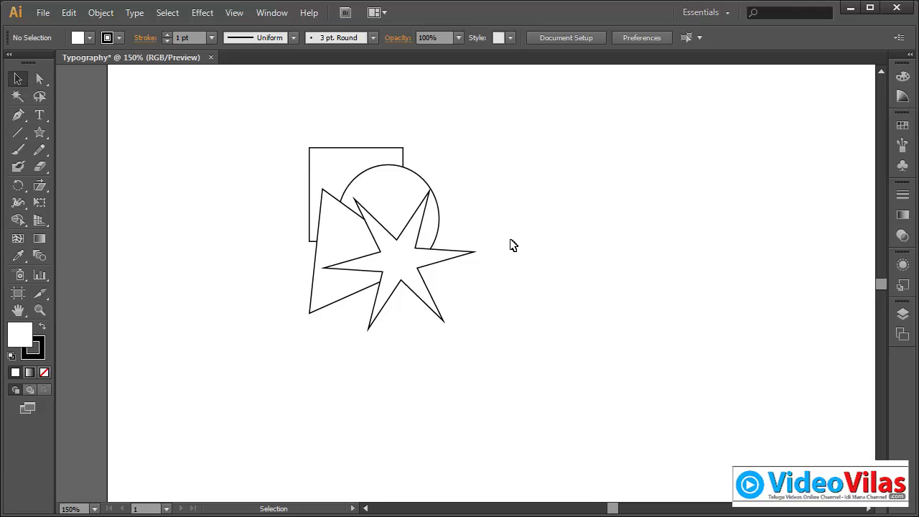
pyautogui.click(388, 189)
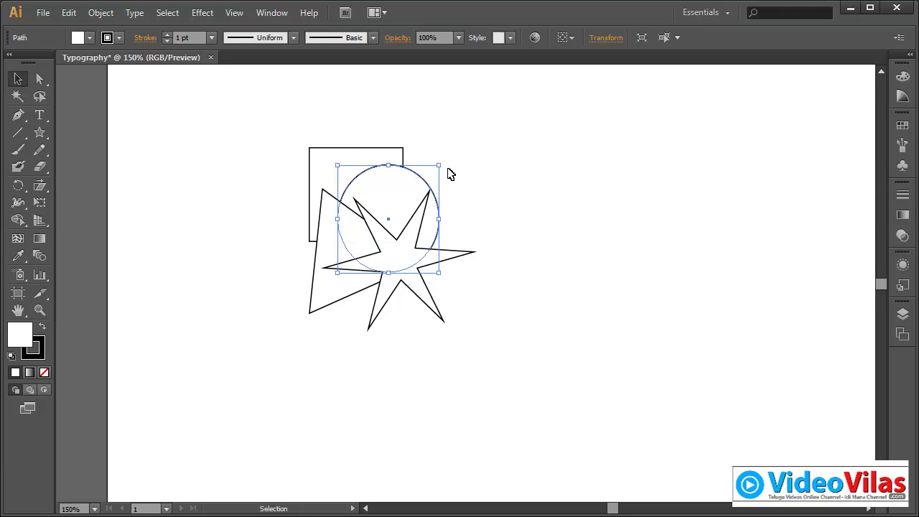
pyautogui.click(485, 179)
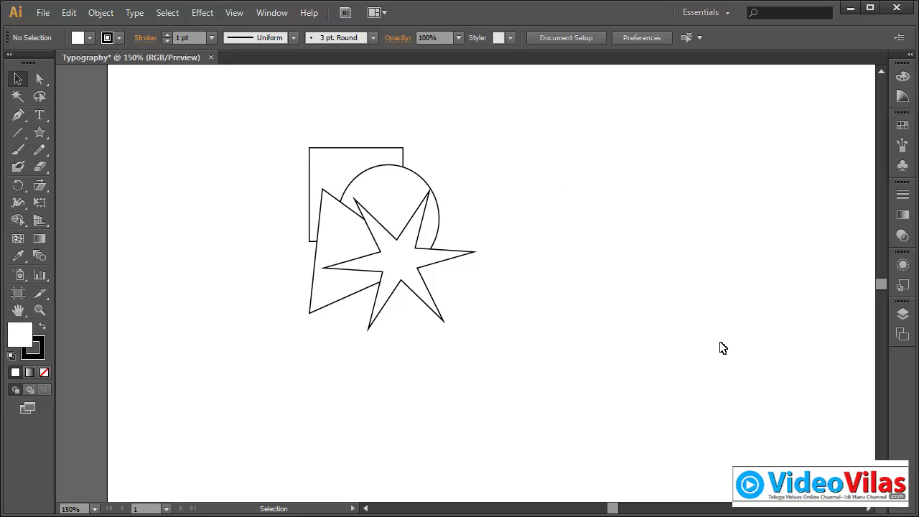
# Step: Detach the Layers panel from the dock so it floats beside the shapes, and collapse the remaining Artboards panel
pyautogui.click(902, 314)
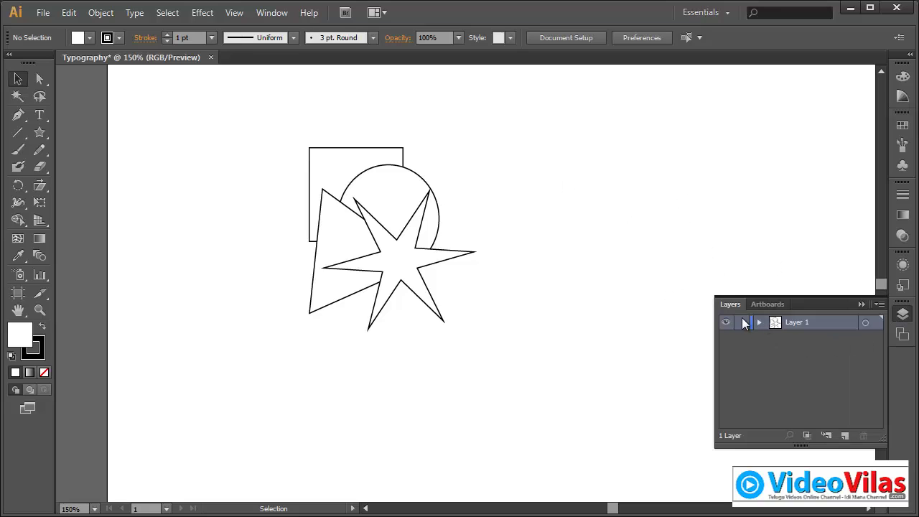
pyautogui.moveTo(728, 304); pyautogui.dragTo(616, 153)
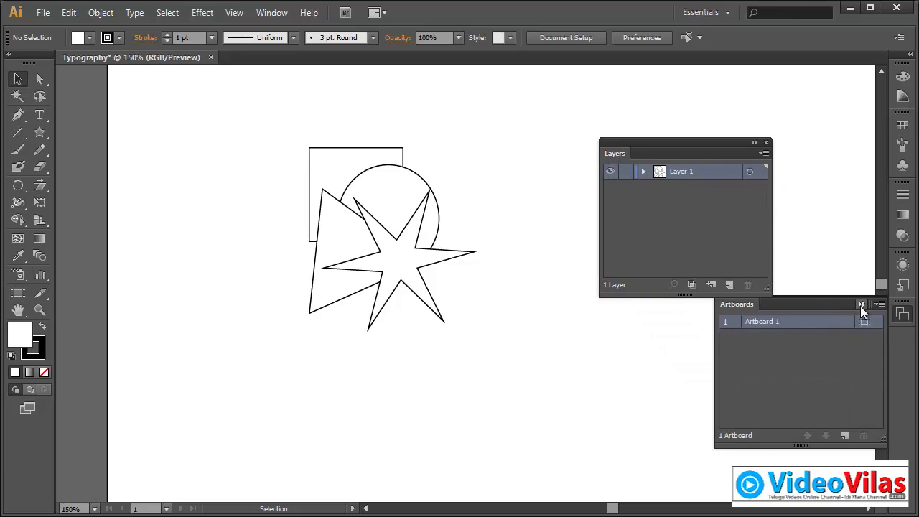
pyautogui.click(860, 304)
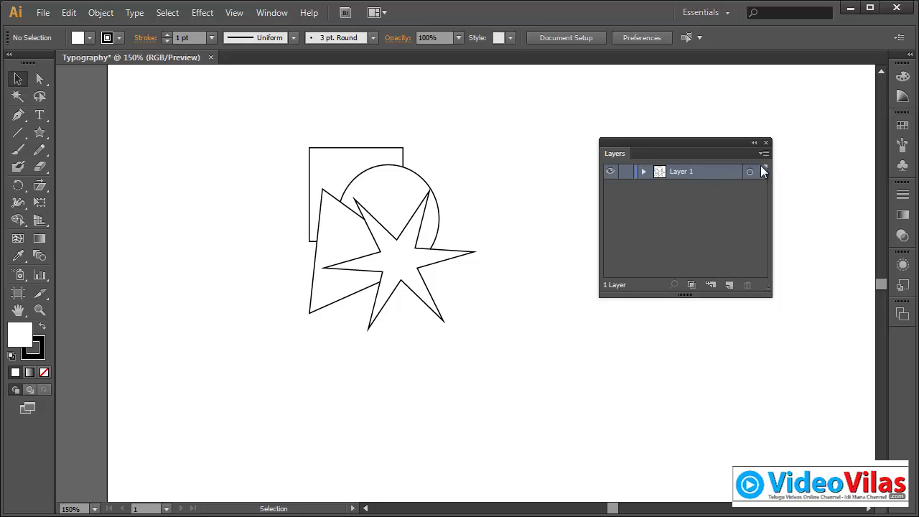
# Step: Close and reopen the floating Layers panel, move it slightly up and to the right, and make it taller
pyautogui.click(765, 142)
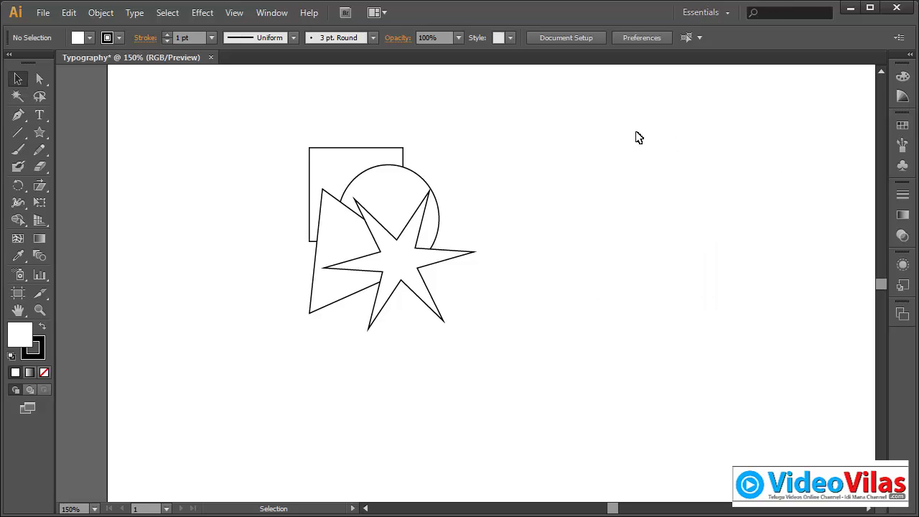
pyautogui.click(272, 14)
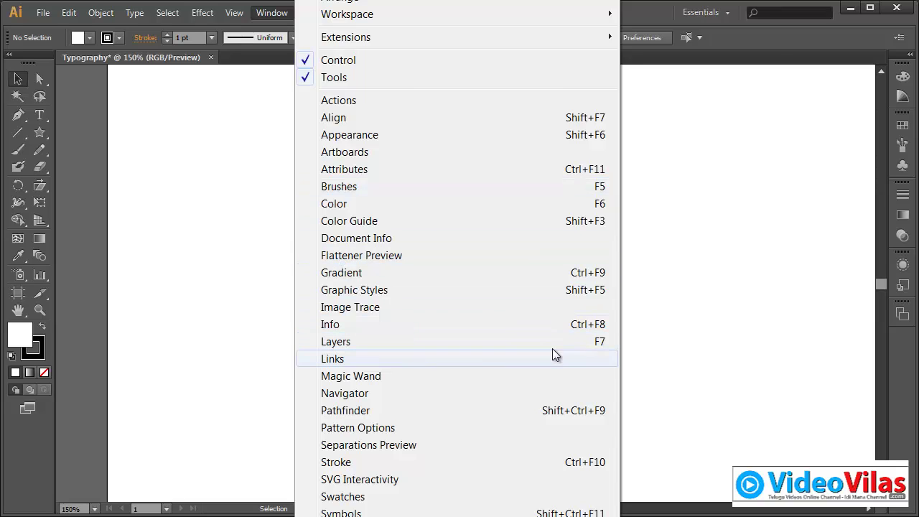
pyautogui.click(602, 341)
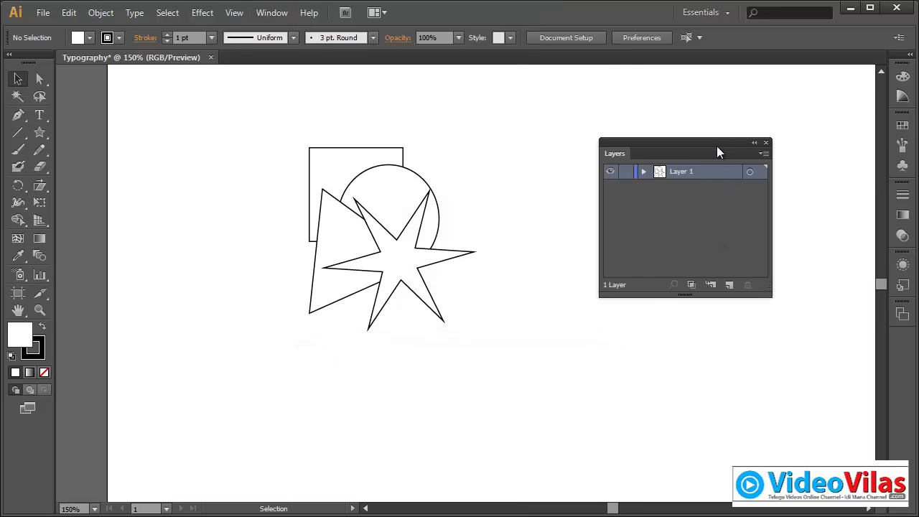
pyautogui.moveTo(716, 147); pyautogui.dragTo(735, 114)
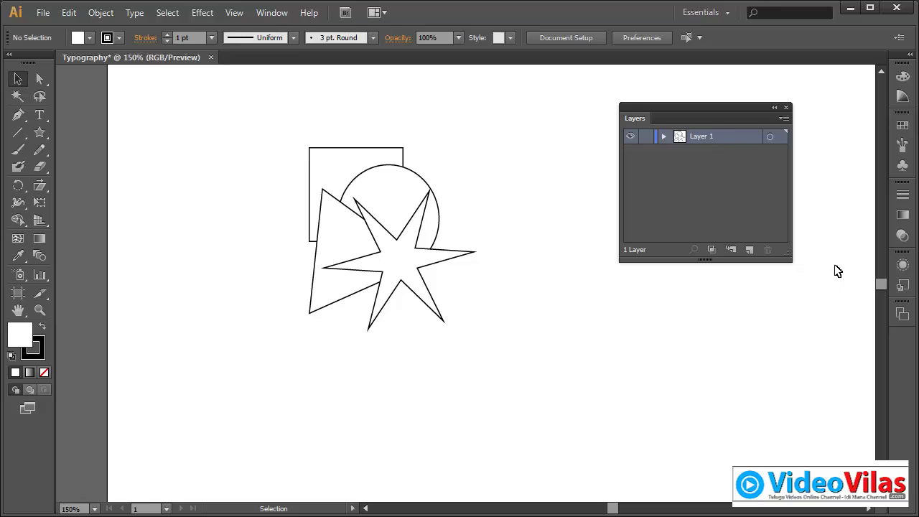
pyautogui.moveTo(790, 259); pyautogui.dragTo(783, 376)
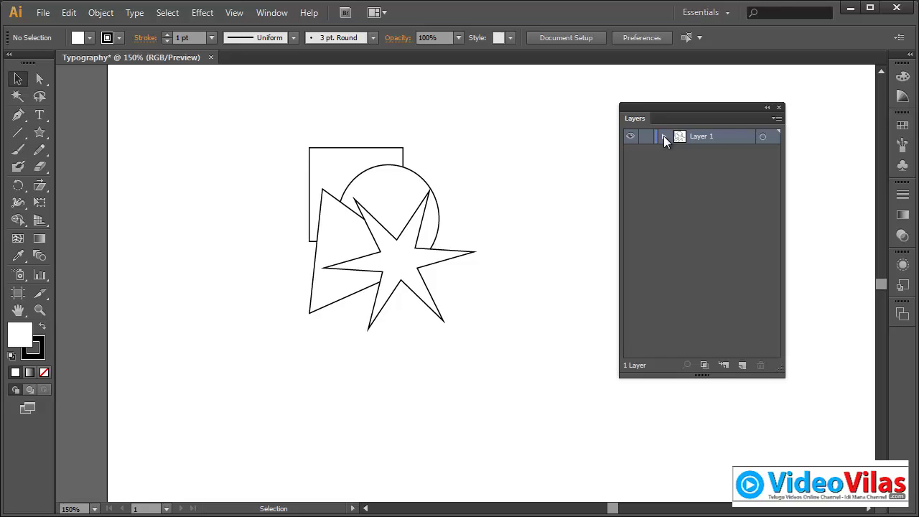
# Step: Expand Layer 1 and select the square, circle, triangle and star on the artboard to match each with its path entry
pyautogui.click(663, 136)
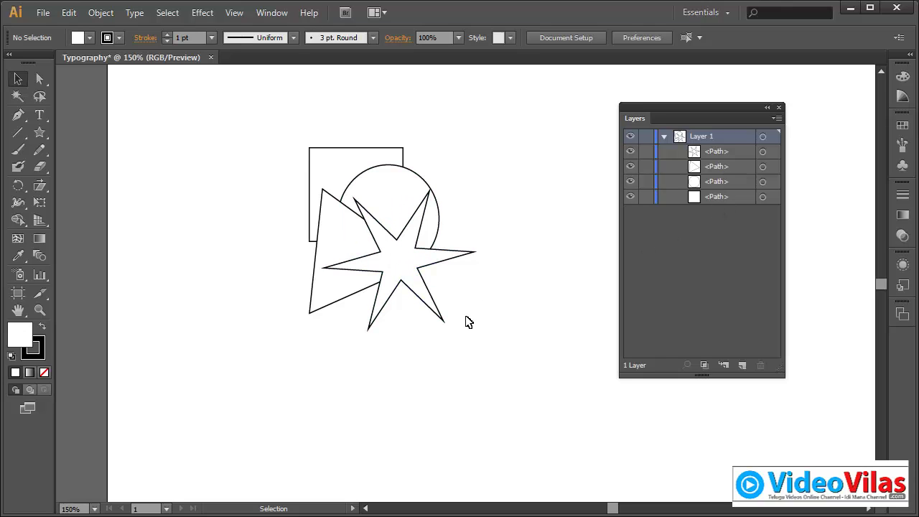
pyautogui.click(358, 154)
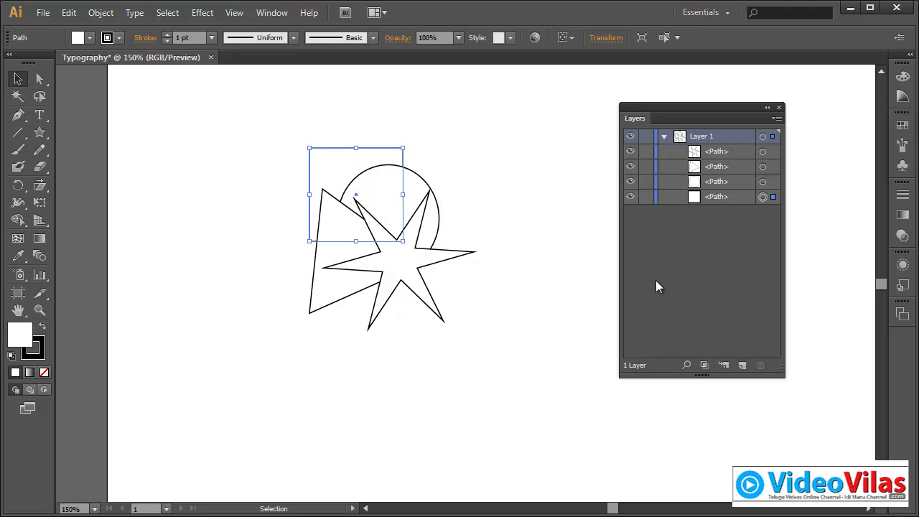
pyautogui.click(396, 178)
pyautogui.click(381, 251)
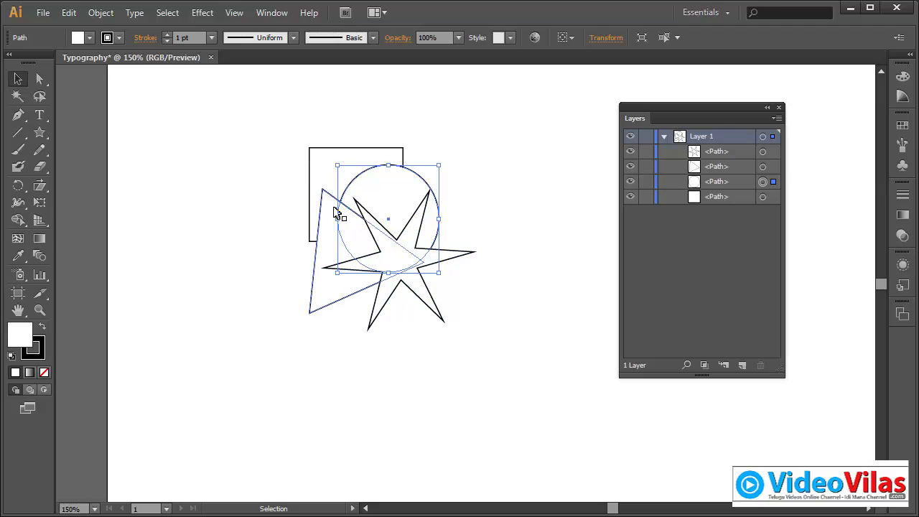
pyautogui.click(336, 201)
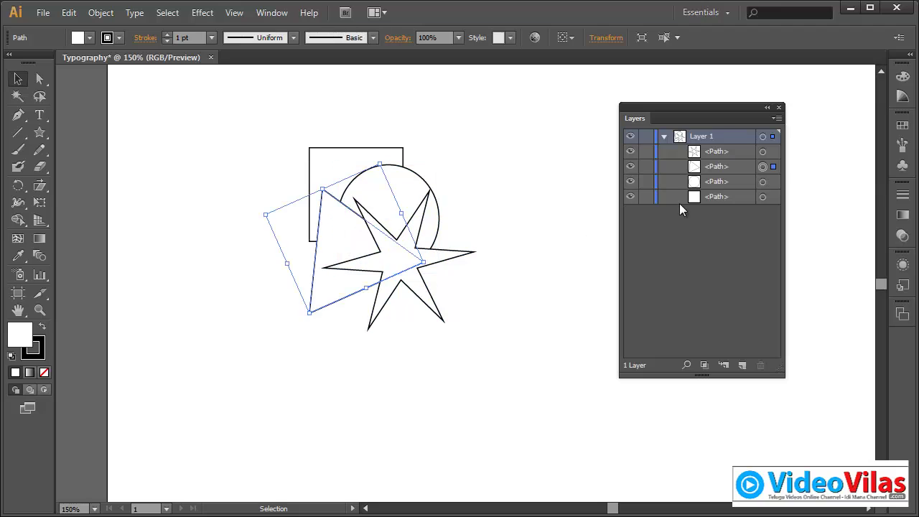
pyautogui.click(419, 232)
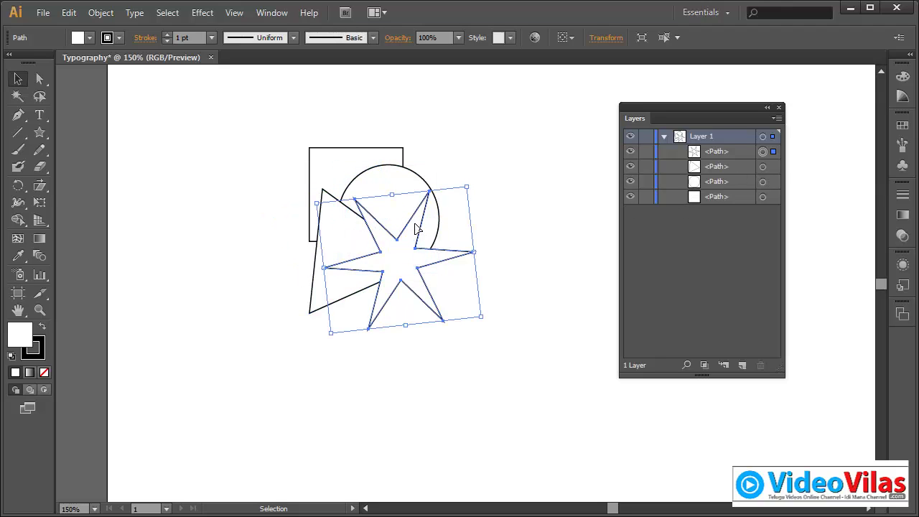
# Step: Target the square, circle, triangle and star in turn through their path entries under Layer 1
pyautogui.click(722, 196)
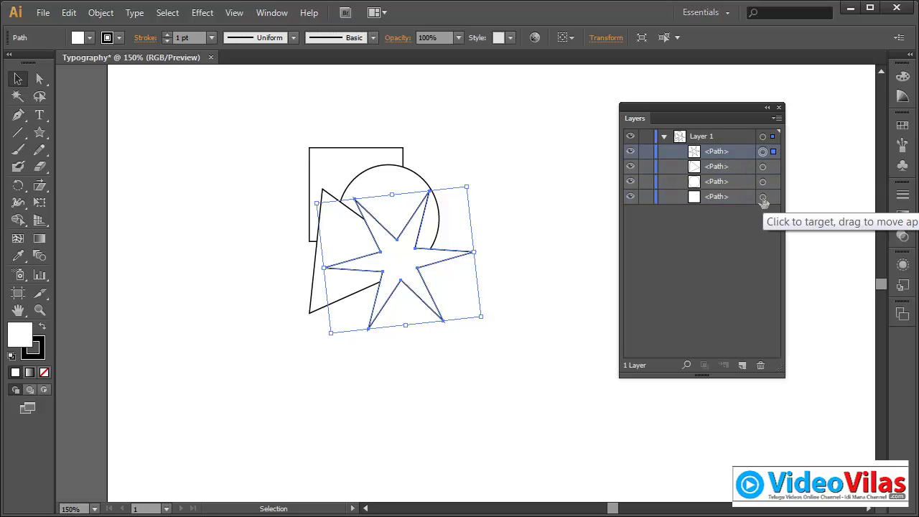
pyautogui.click(763, 199)
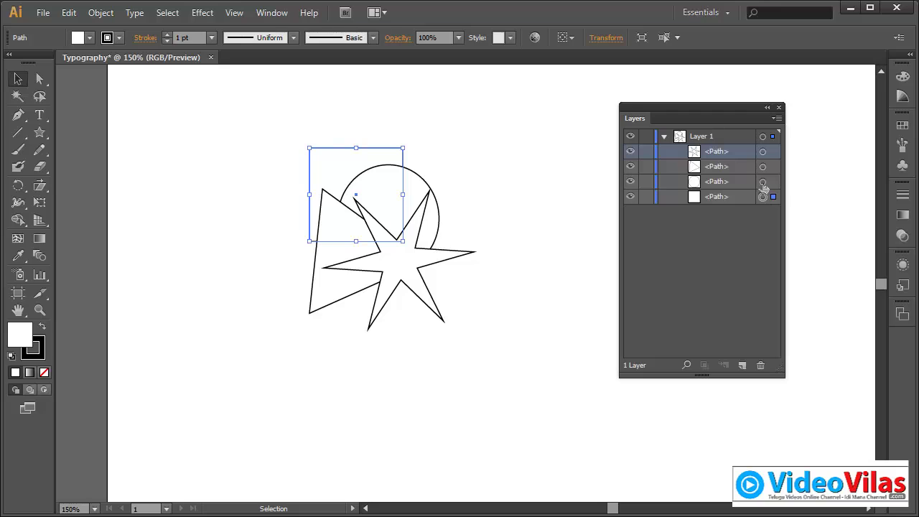
pyautogui.click(763, 182)
pyautogui.click(763, 167)
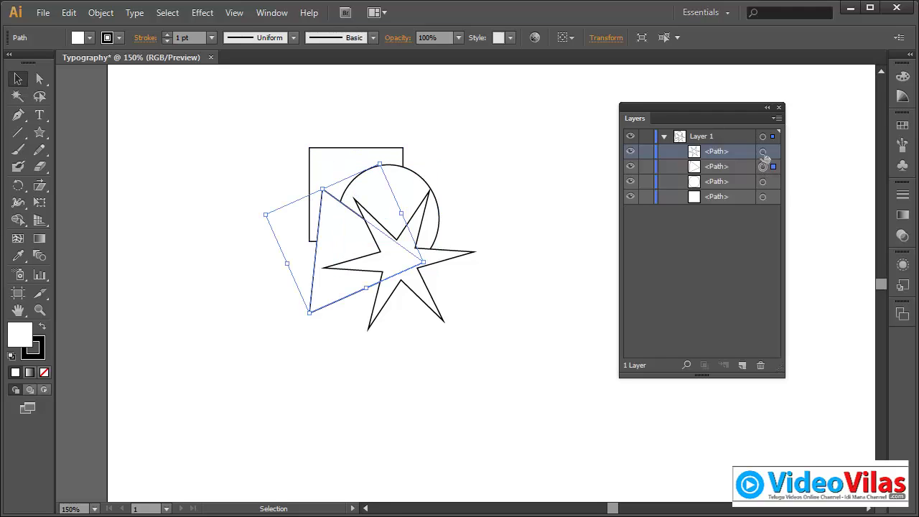
pyautogui.click(762, 151)
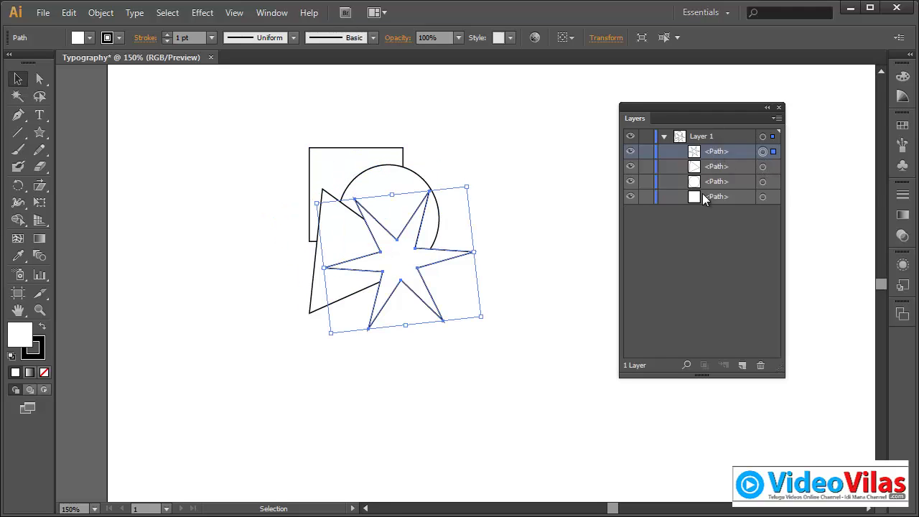
# Step: Collapse and re-expand the contents of Layer 1, and deselect the star
pyautogui.click(664, 136)
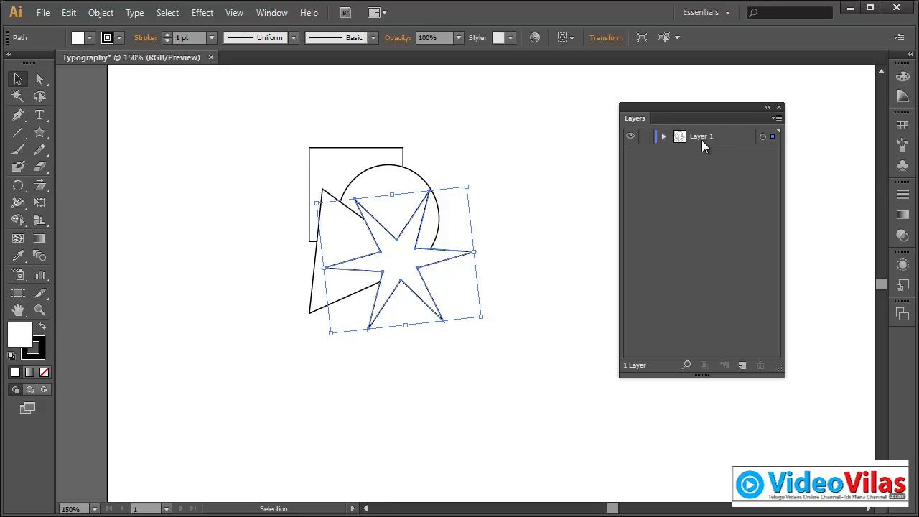
pyautogui.click(663, 135)
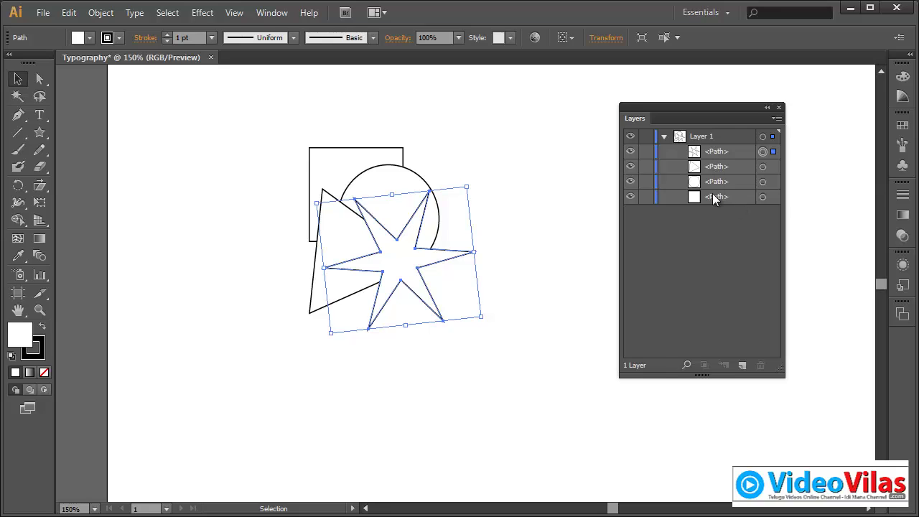
pyautogui.click(537, 226)
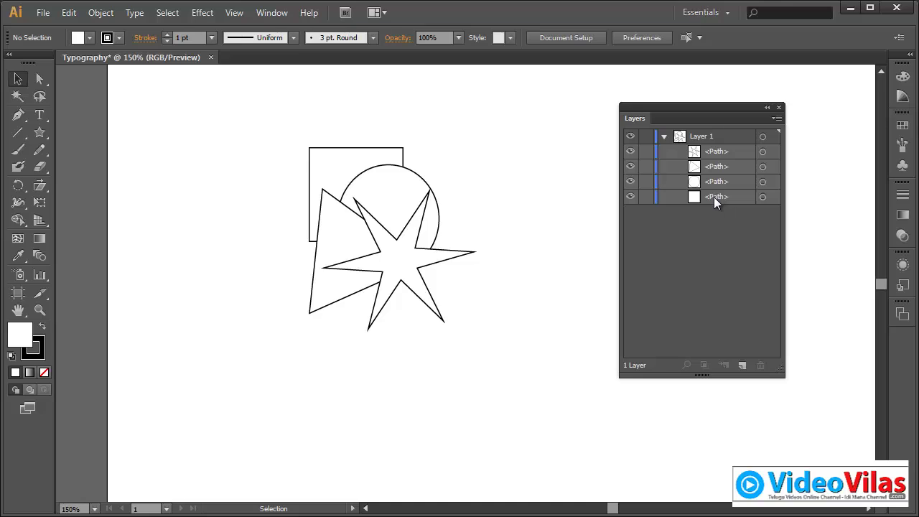
# Step: Open the name of Layer 1 for editing and inspect its Layer Options, cancelling without changes
pyautogui.click(700, 135)
pyautogui.doubleClick(696, 138)
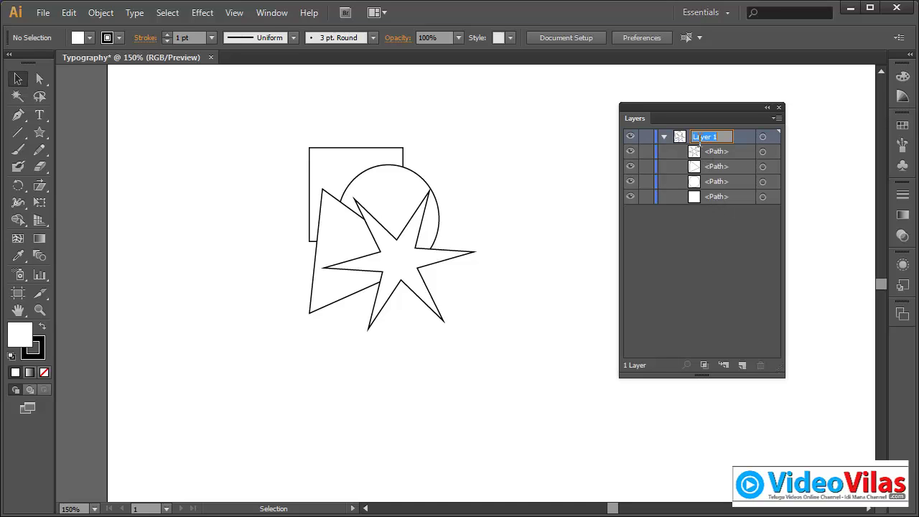
pyautogui.doubleClick(680, 138)
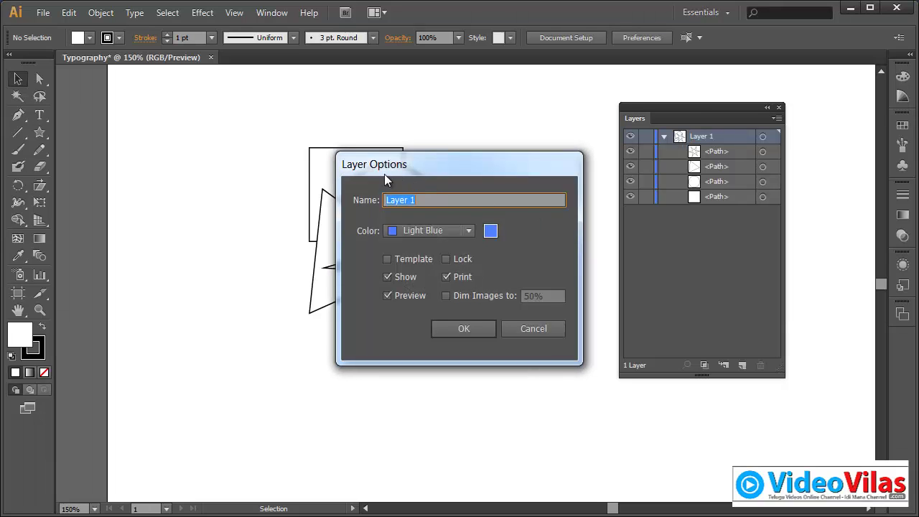
pyautogui.click(544, 328)
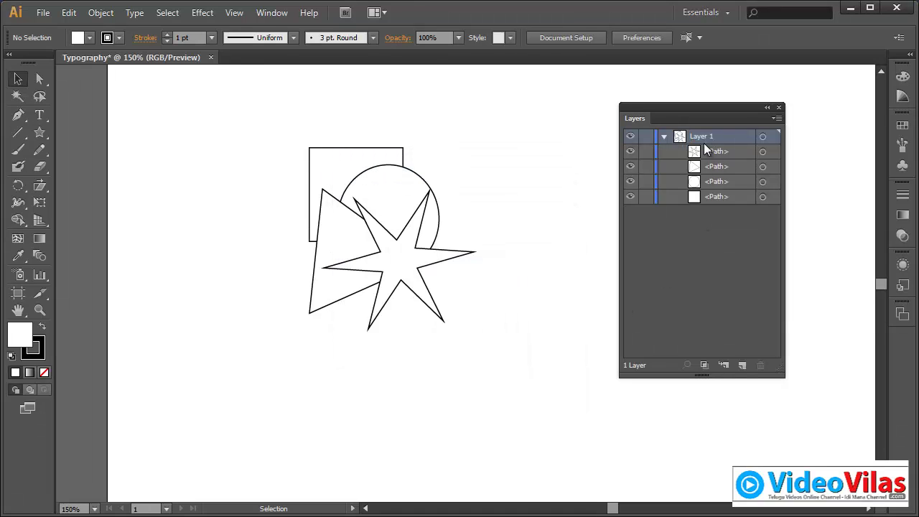
pyautogui.doubleClick(680, 138)
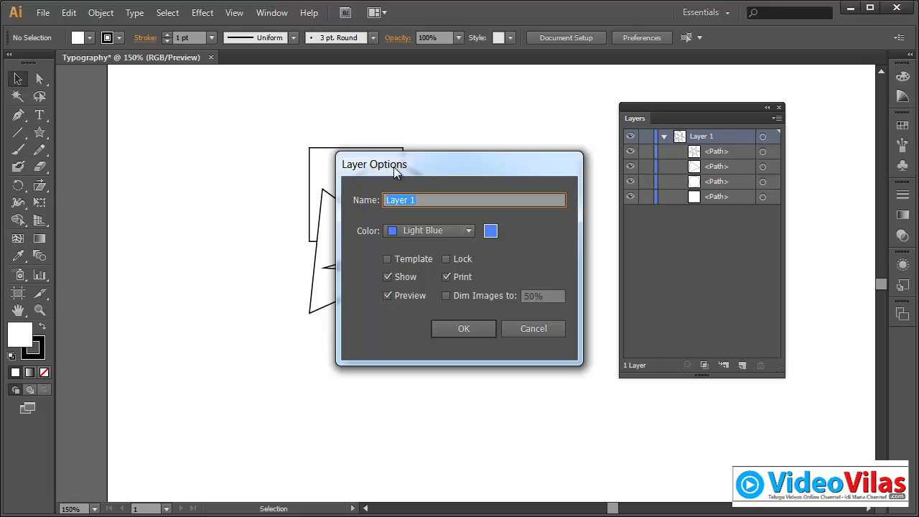
pyautogui.click(535, 328)
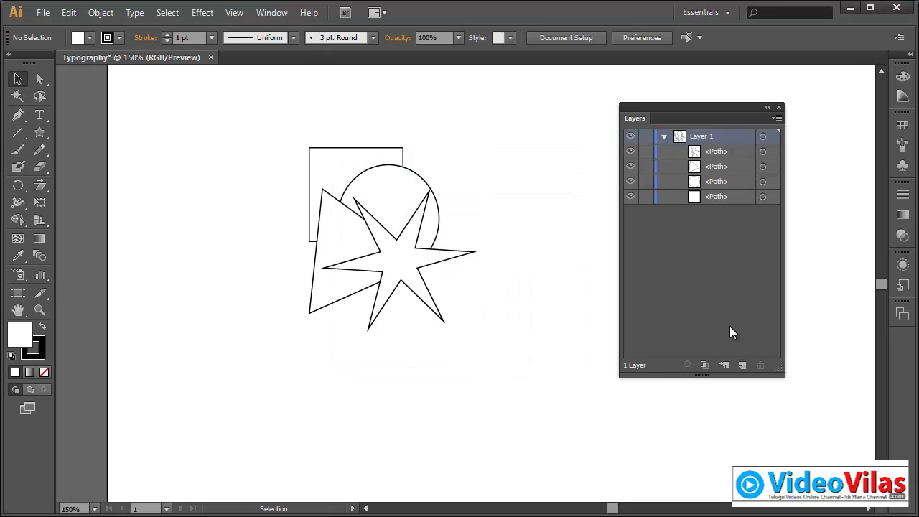
# Step: Inspect the options of the star's path without changing them, and collapse Layer 1
pyautogui.doubleClick(697, 157)
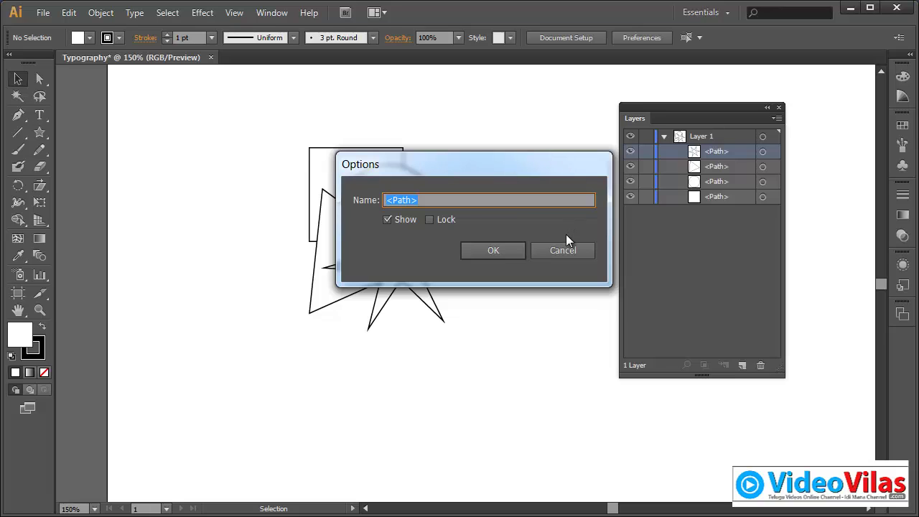
pyautogui.click(548, 251)
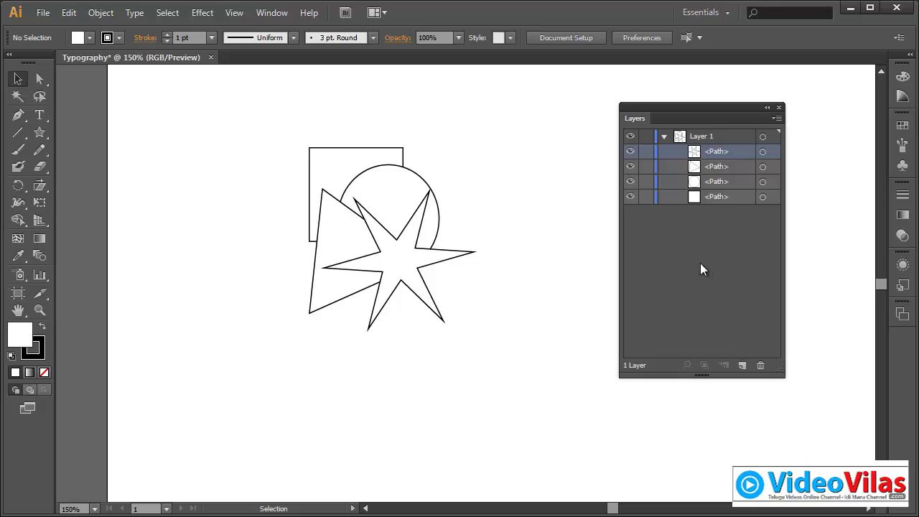
pyautogui.click(663, 137)
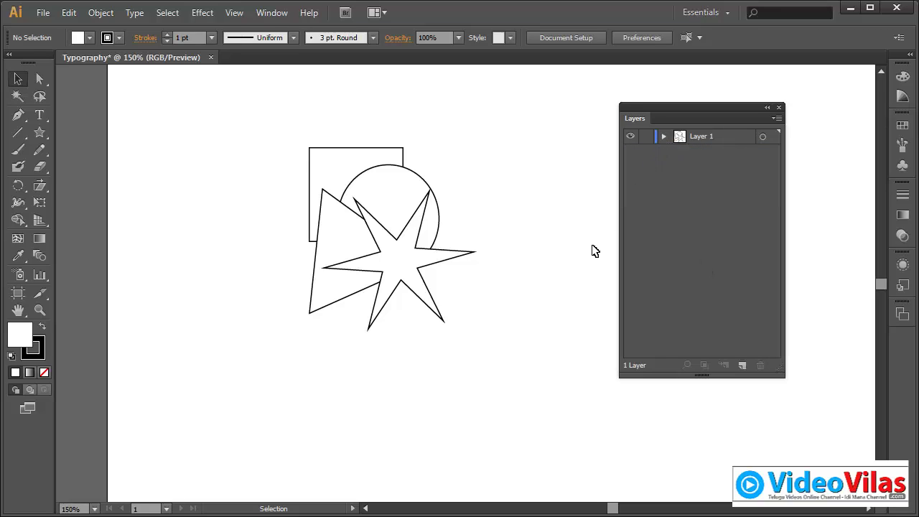
pyautogui.click(663, 138)
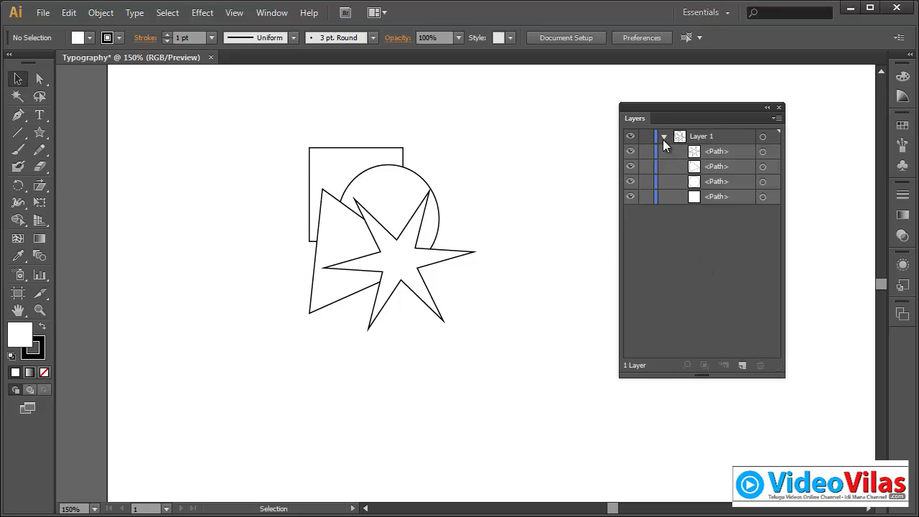
pyautogui.click(663, 137)
pyautogui.click(406, 243)
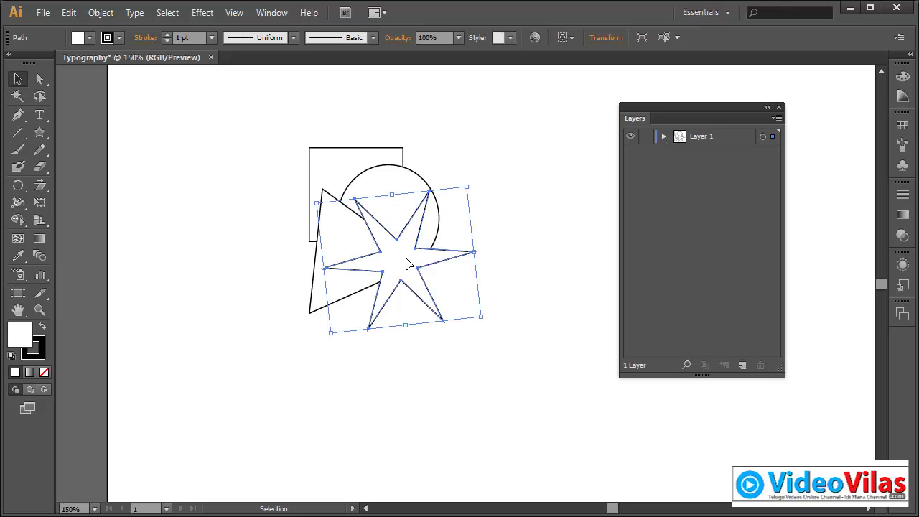
pyautogui.click(439, 219)
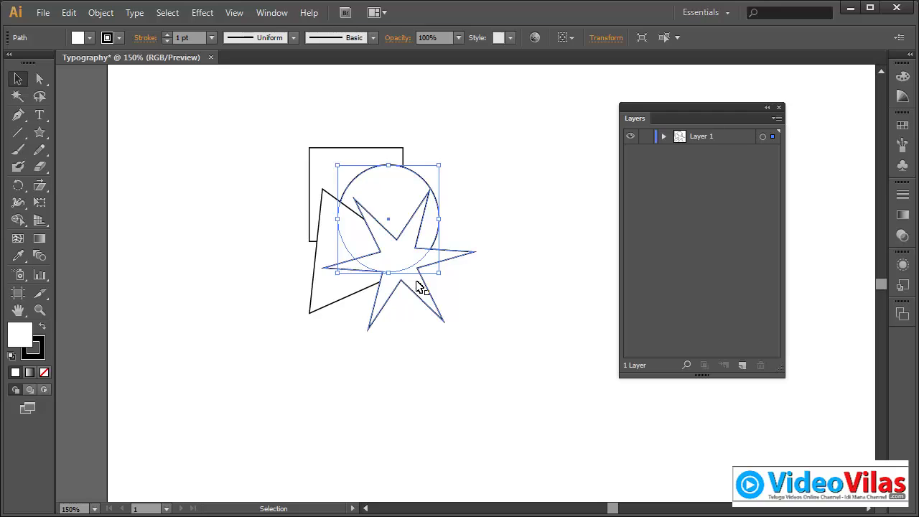
pyautogui.click(508, 171)
# Step: Hide the circle using the Hide Selection command
pyautogui.click(385, 175)
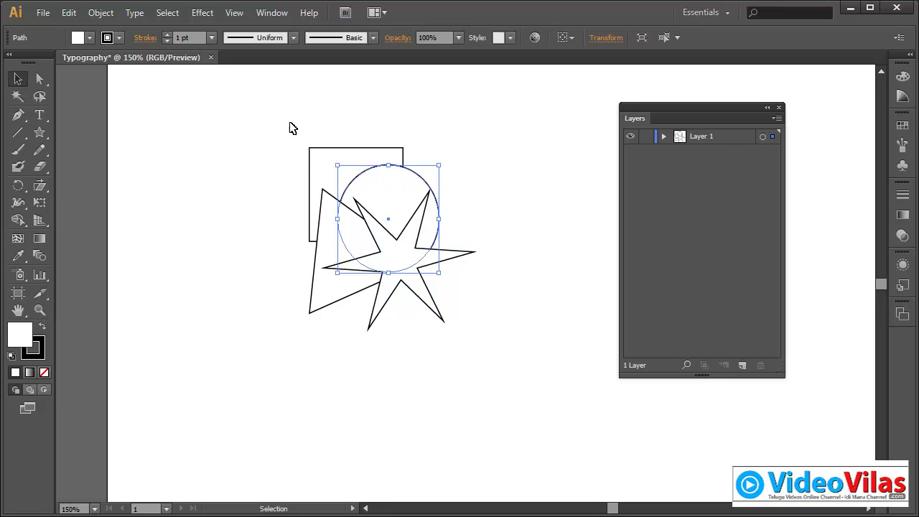
pyautogui.click(95, 19)
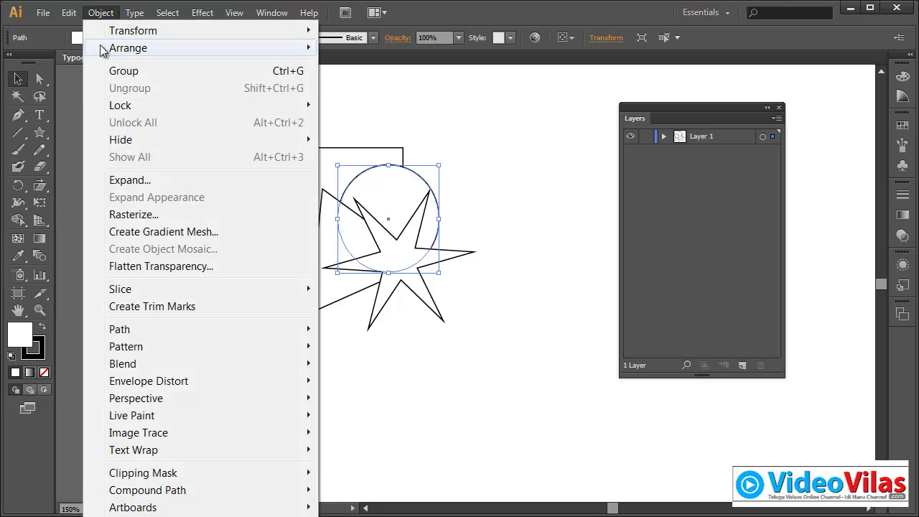
pyautogui.moveTo(131, 144)
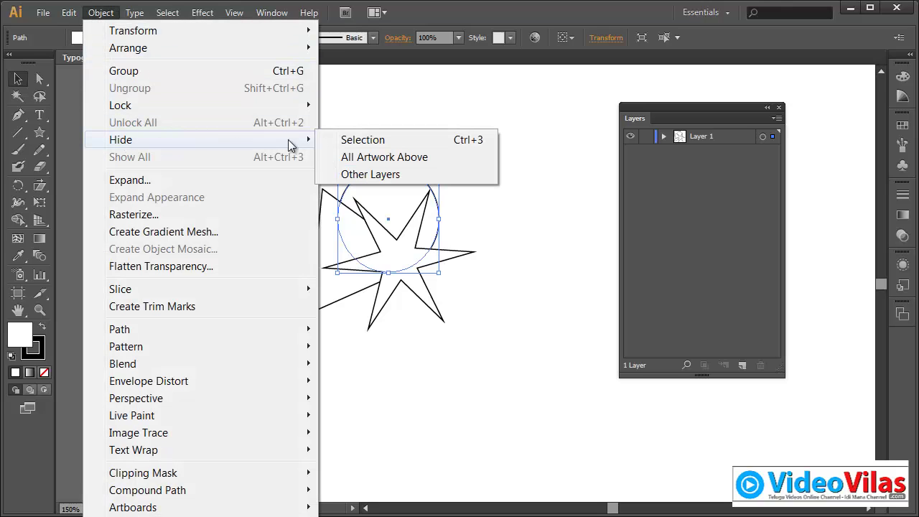
pyautogui.click(335, 140)
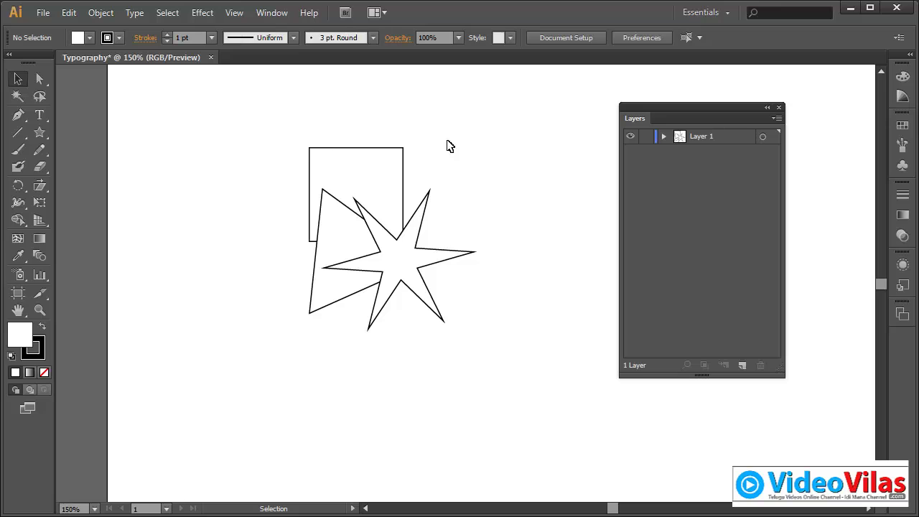
# Step: Hide the star as well using the Hide Selection command
pyautogui.click(422, 224)
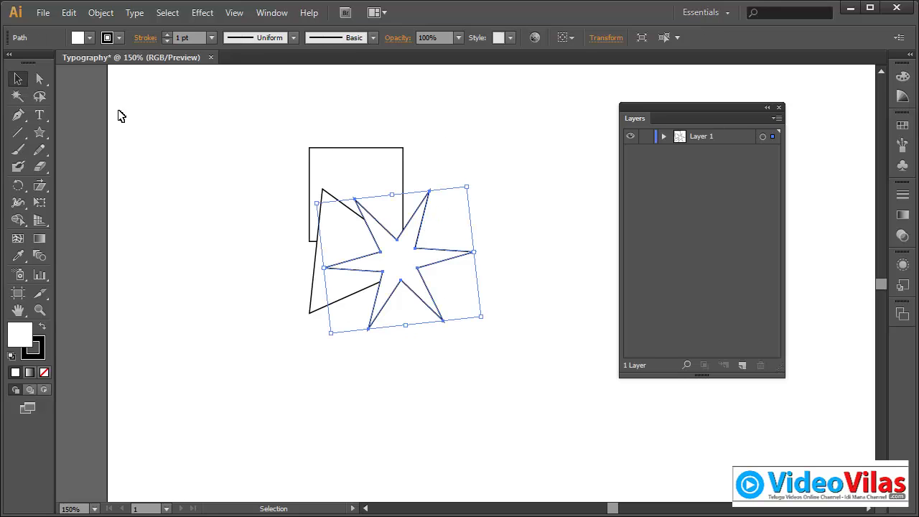
pyautogui.click(100, 12)
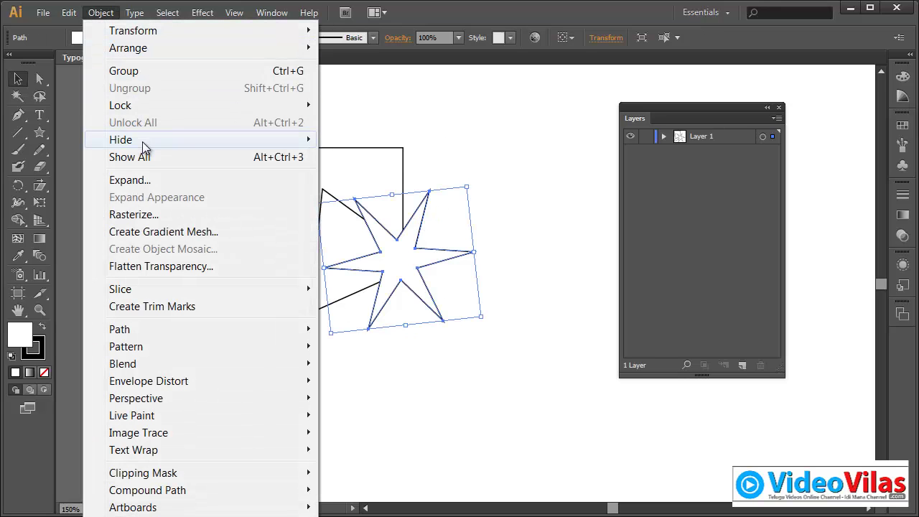
pyautogui.moveTo(219, 141)
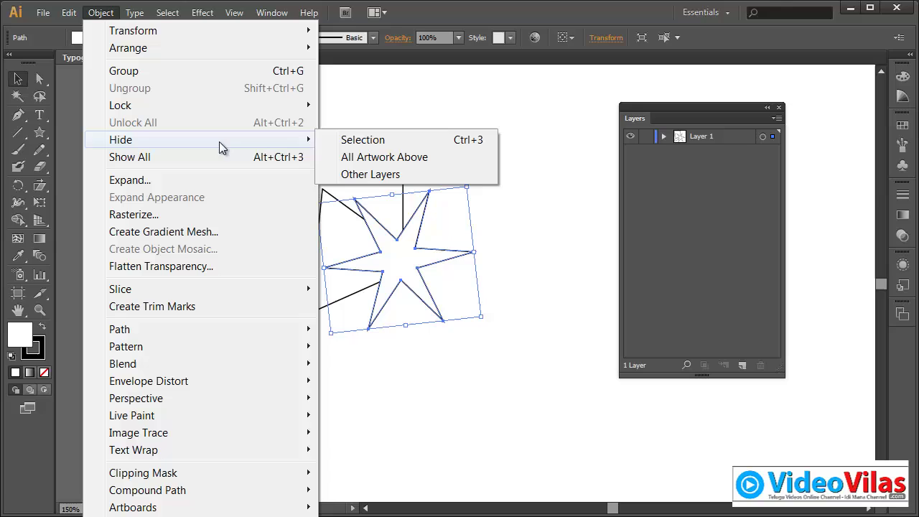
pyautogui.click(351, 140)
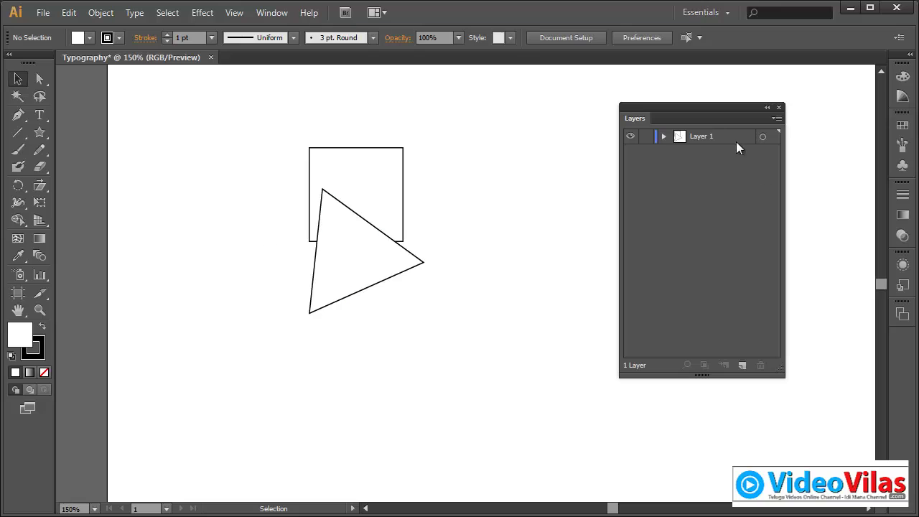
# Step: Expand Layer 1 and make the hidden star and circle visible again through their path entries
pyautogui.click(662, 135)
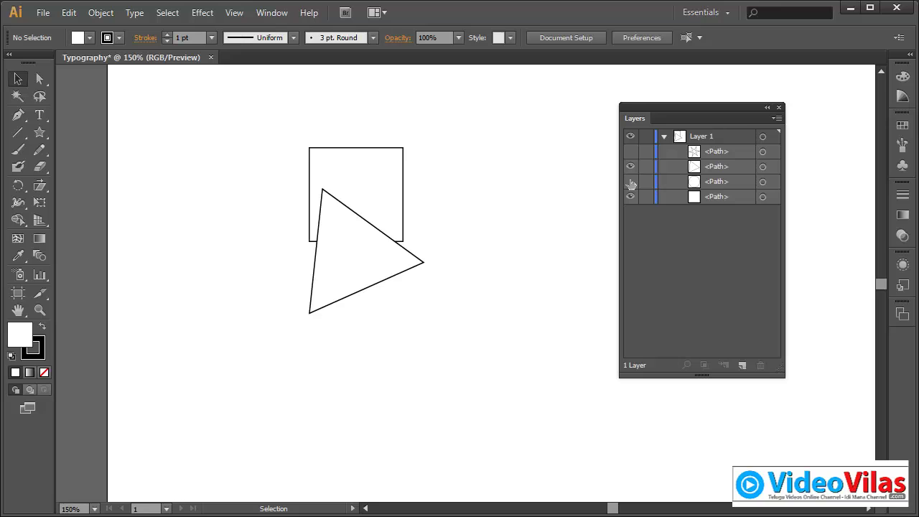
pyautogui.click(99, 12)
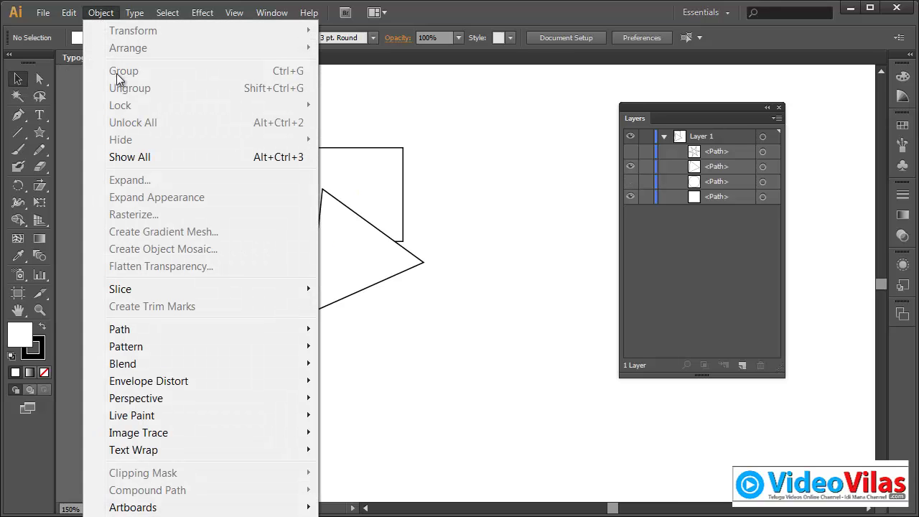
pyautogui.click(432, 9)
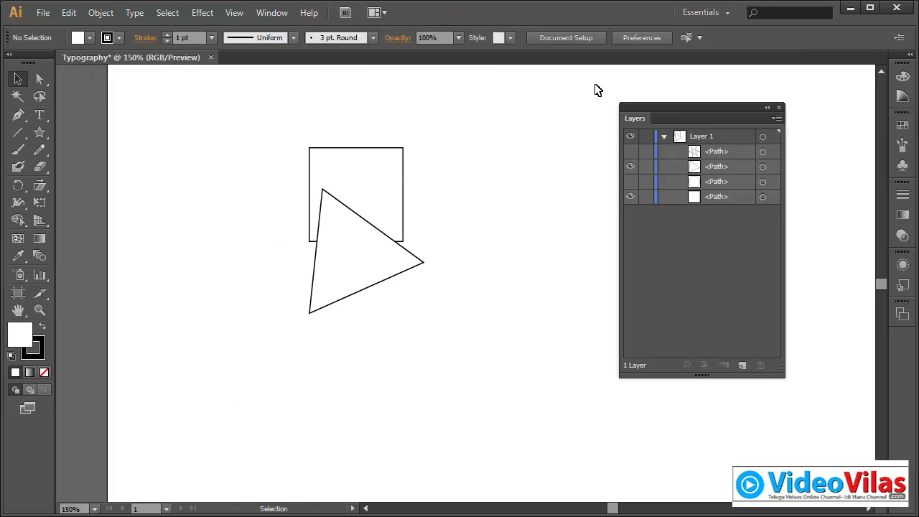
pyautogui.click(705, 152)
pyautogui.click(631, 151)
pyautogui.click(630, 181)
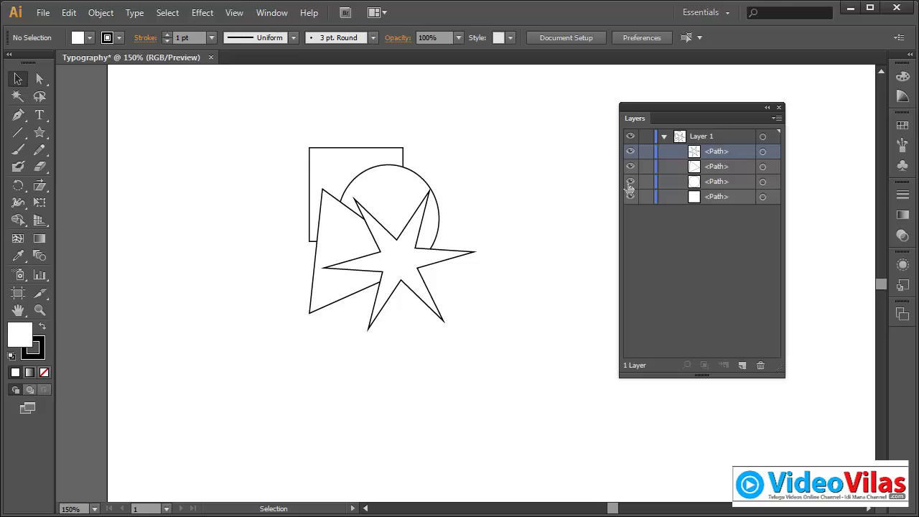
# Step: Hide the circle, toggle the star off and on, show the circle again through the path entries, and collapse Layer 1
pyautogui.click(630, 181)
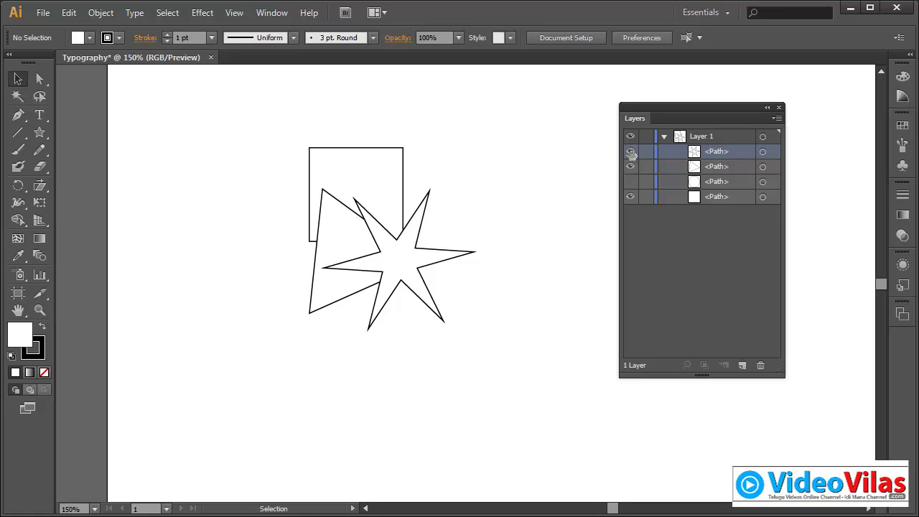
pyautogui.click(630, 150)
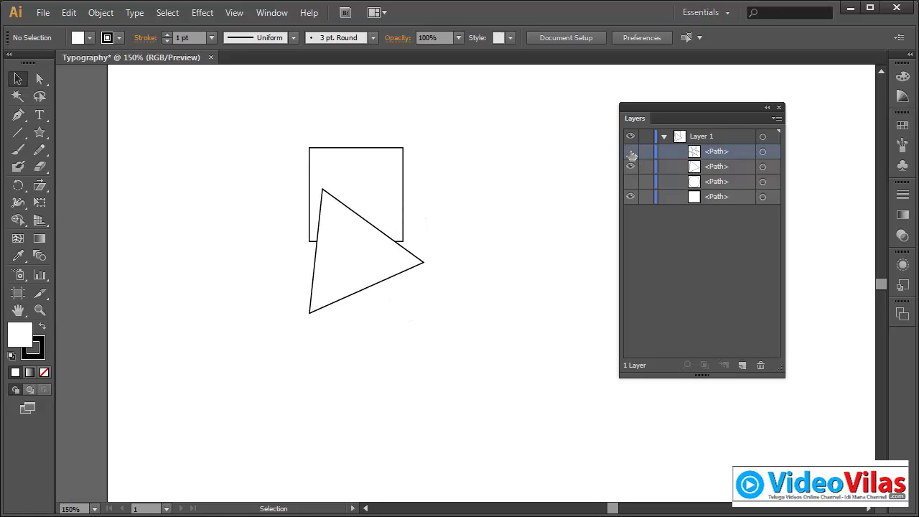
pyautogui.click(630, 150)
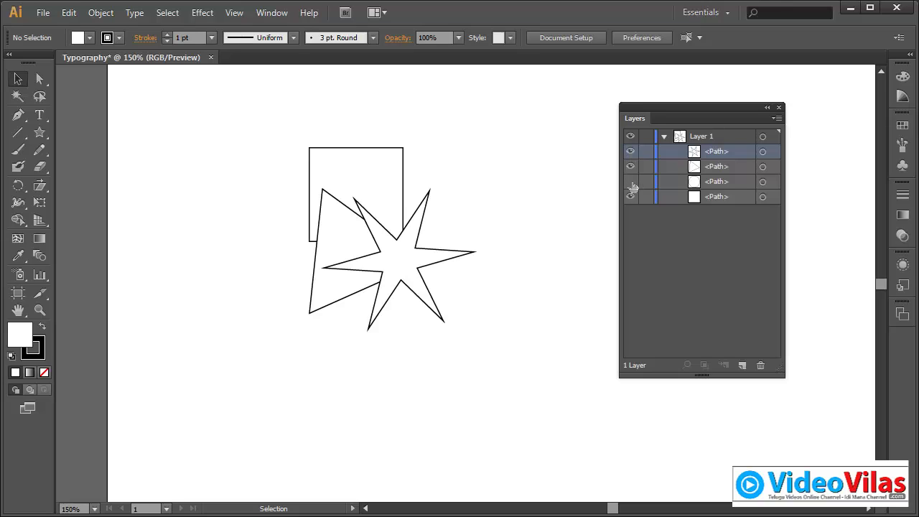
pyautogui.click(630, 181)
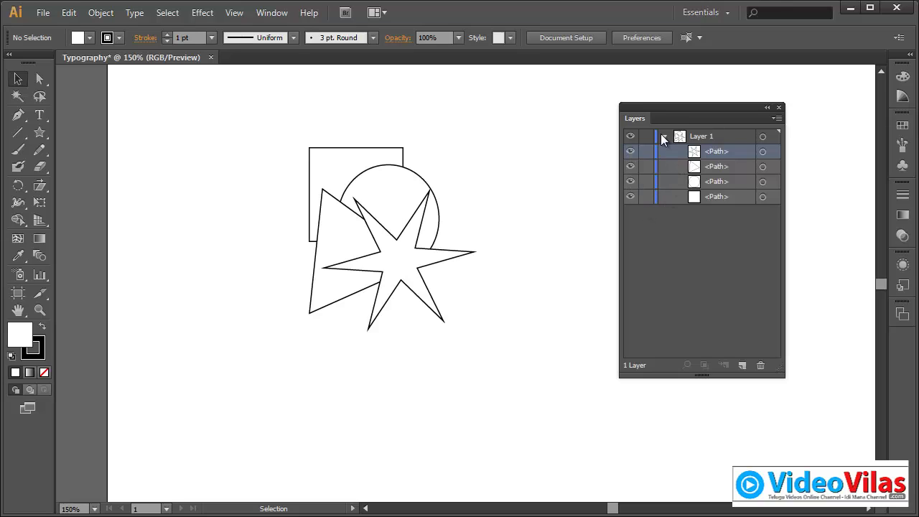
pyautogui.click(663, 137)
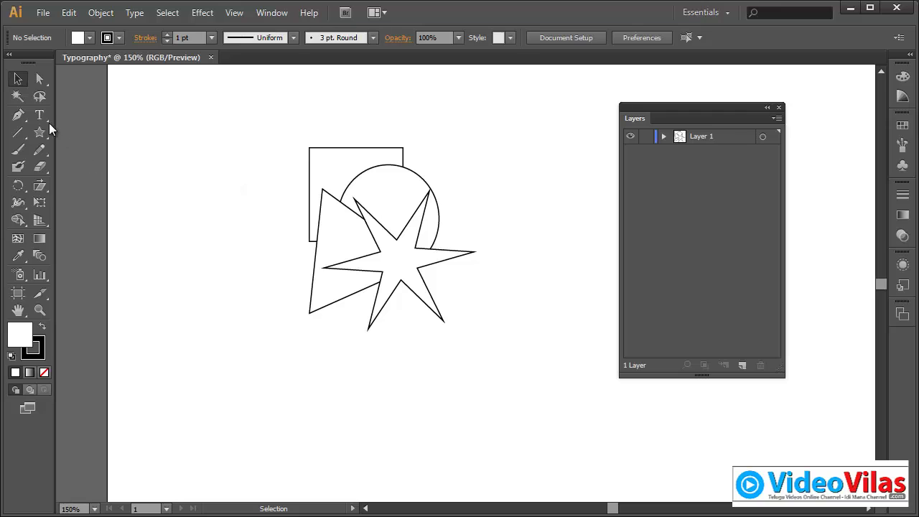
# Step: Draw a wide rectangle on Layer 1 to the upper right of the overlapping shapes, and deselect it
pyautogui.moveTo(40, 135); pyautogui.dragTo(84, 164)
pyautogui.click(44, 132)
pyautogui.click(82, 131)
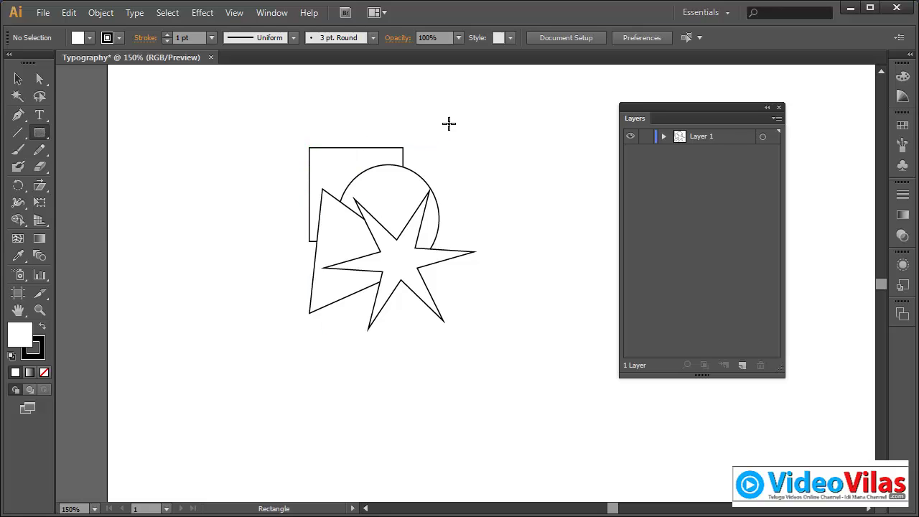
pyautogui.moveTo(449, 121); pyautogui.dragTo(598, 206)
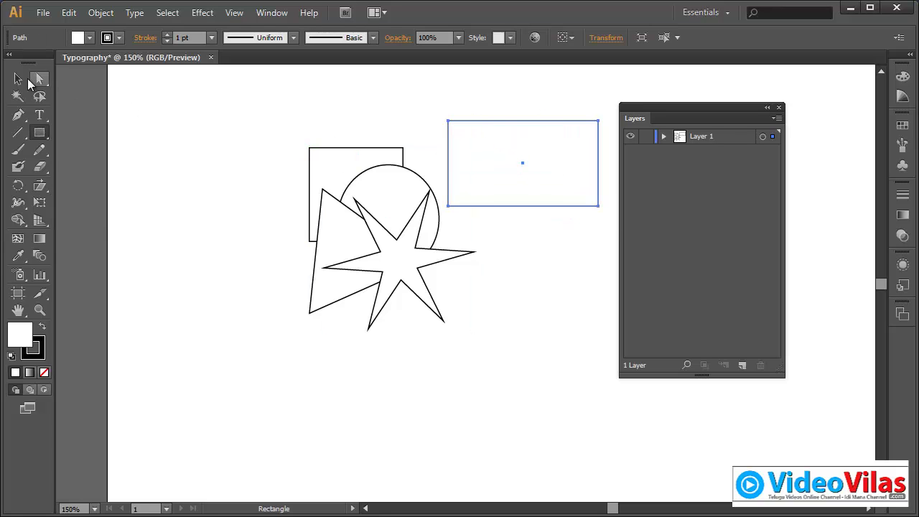
pyautogui.click(18, 79)
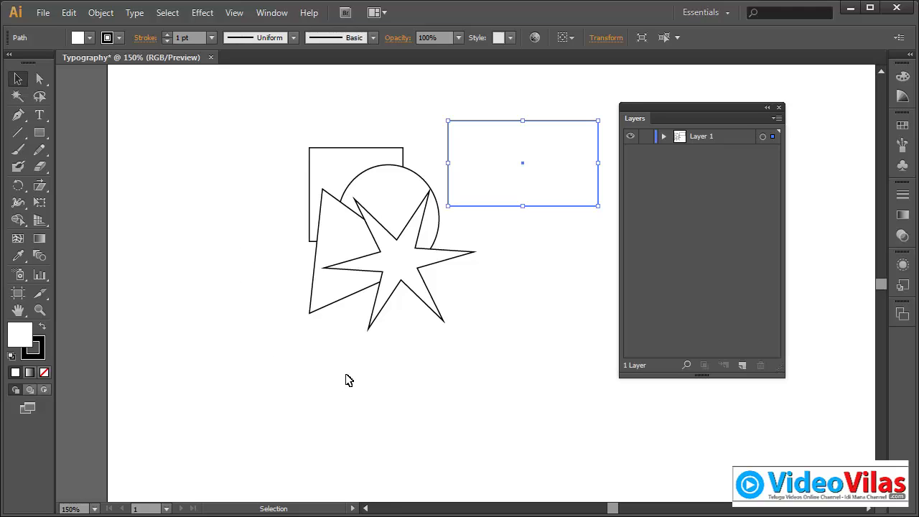
pyautogui.click(414, 110)
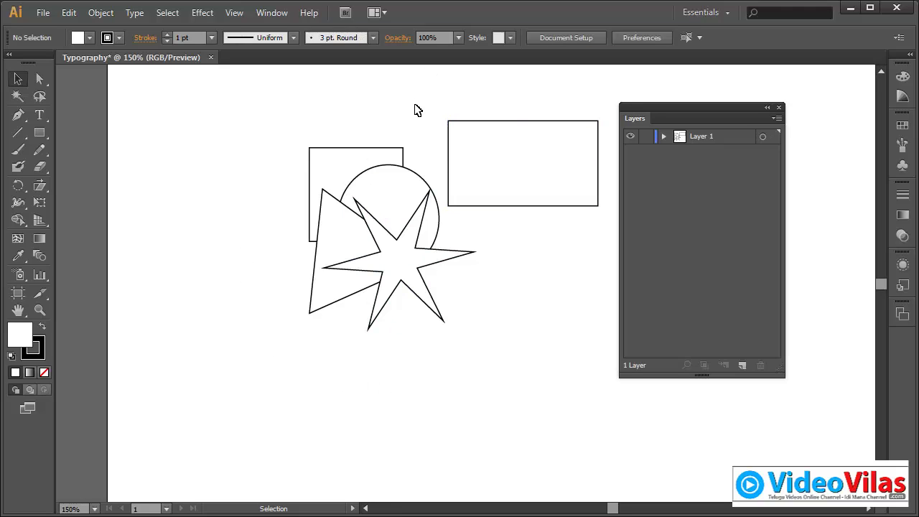
# Step: Hide all artwork on Layer 1, show it again, and expand the layer's contents
pyautogui.click(631, 137)
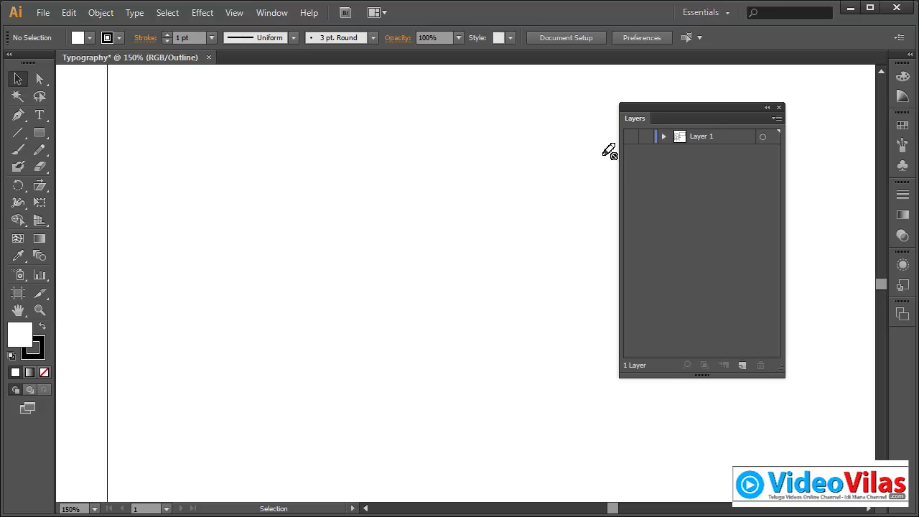
pyautogui.click(630, 137)
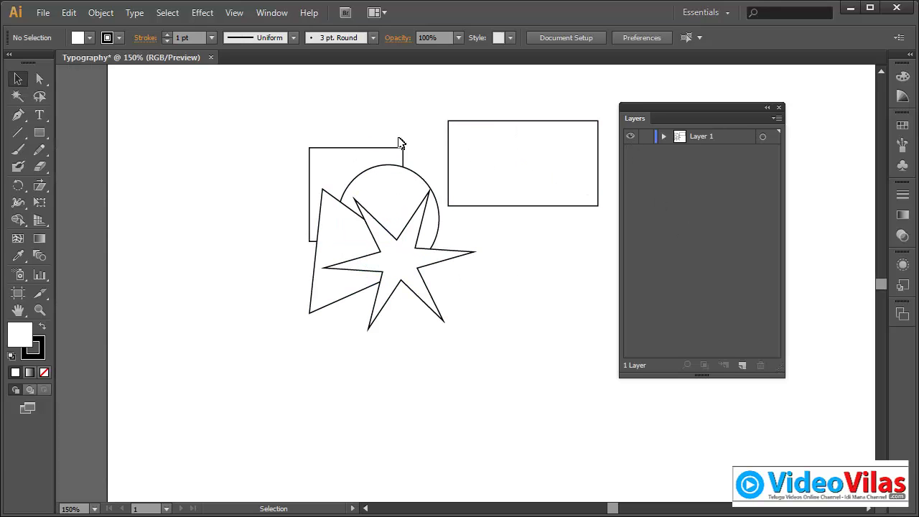
pyautogui.click(664, 136)
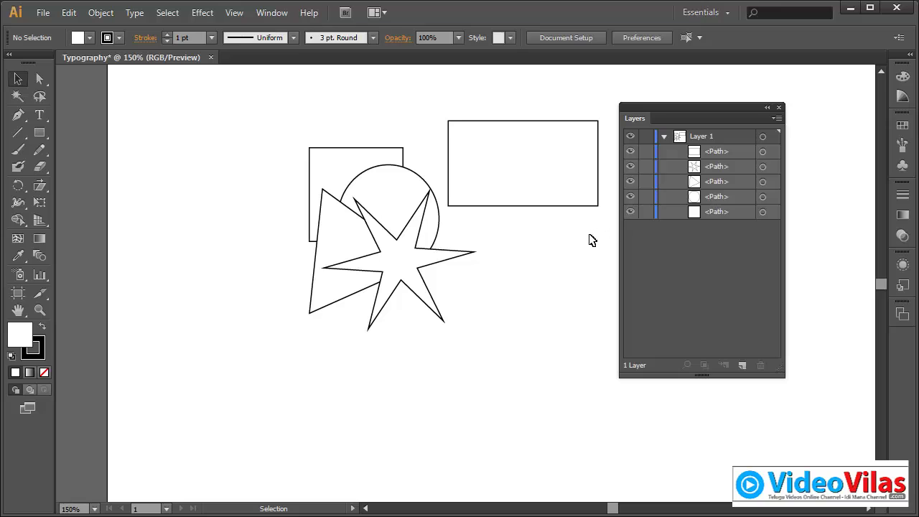
# Step: Select all five shapes on the artboard and delete them from Layer 1
pyautogui.moveTo(323, 120); pyautogui.dragTo(534, 371)
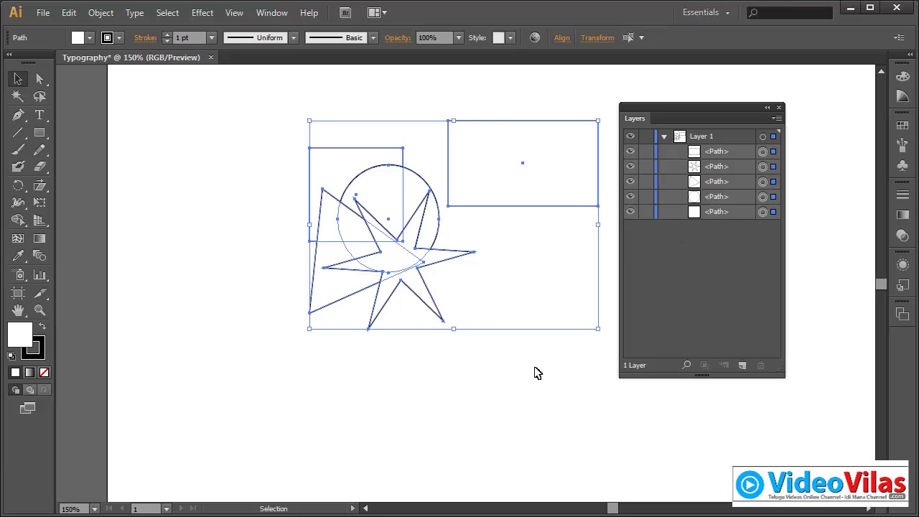
pyautogui.press('Delete')
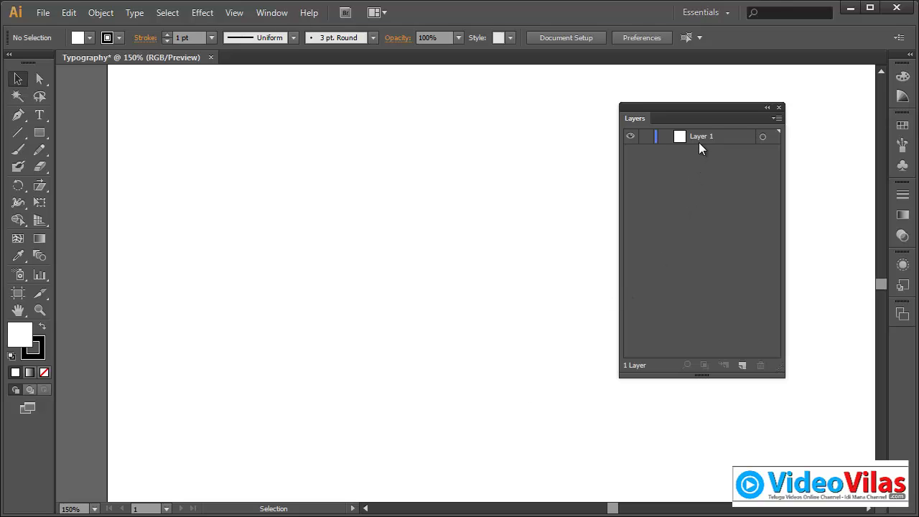
# Step: Move and close the Layers panel, and examine the list of available panels for the Layers shortcut
pyautogui.moveTo(734, 111); pyautogui.dragTo(749, 126)
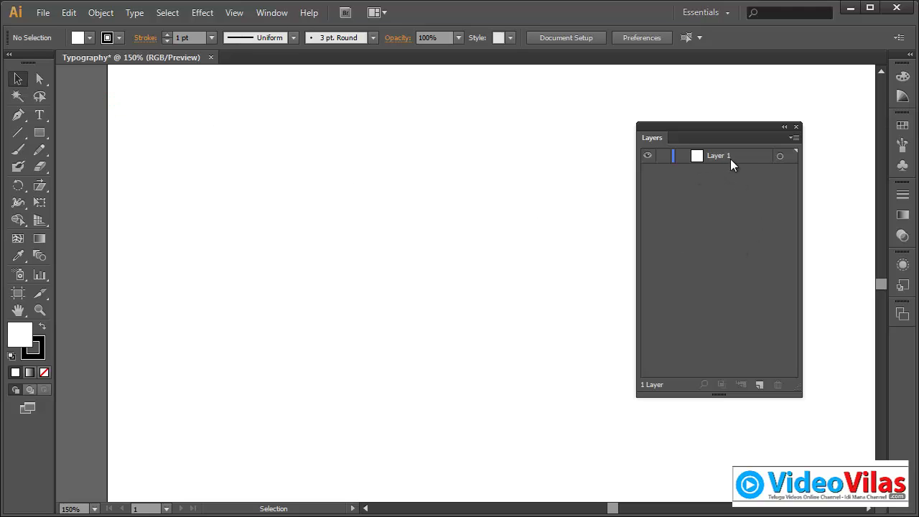
pyautogui.click(795, 127)
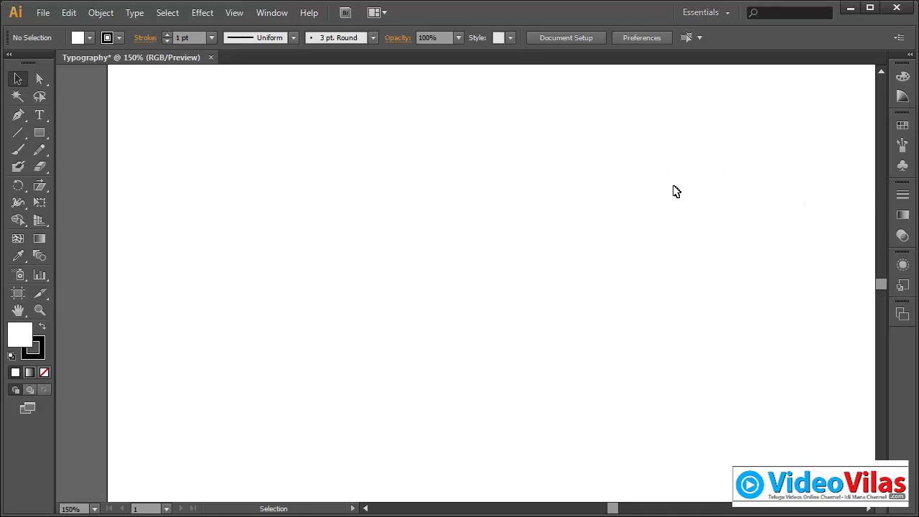
pyautogui.click(276, 14)
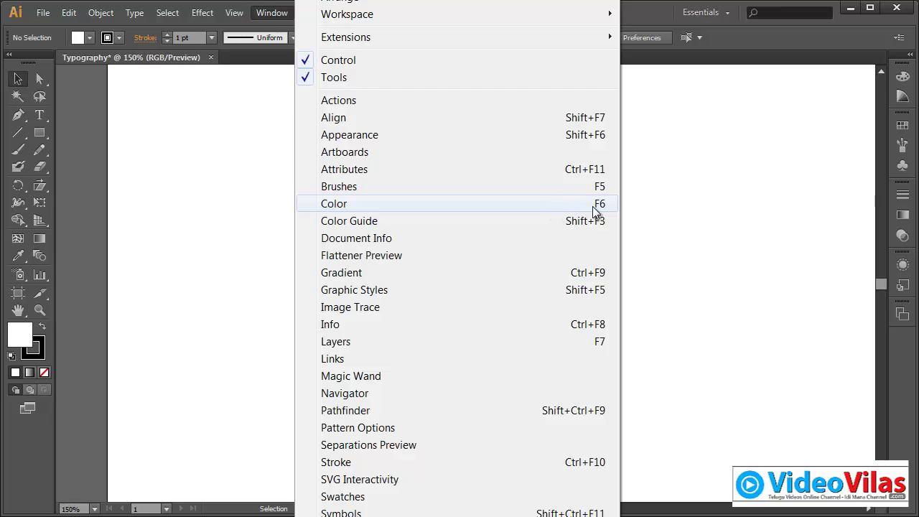
pyautogui.click(695, 231)
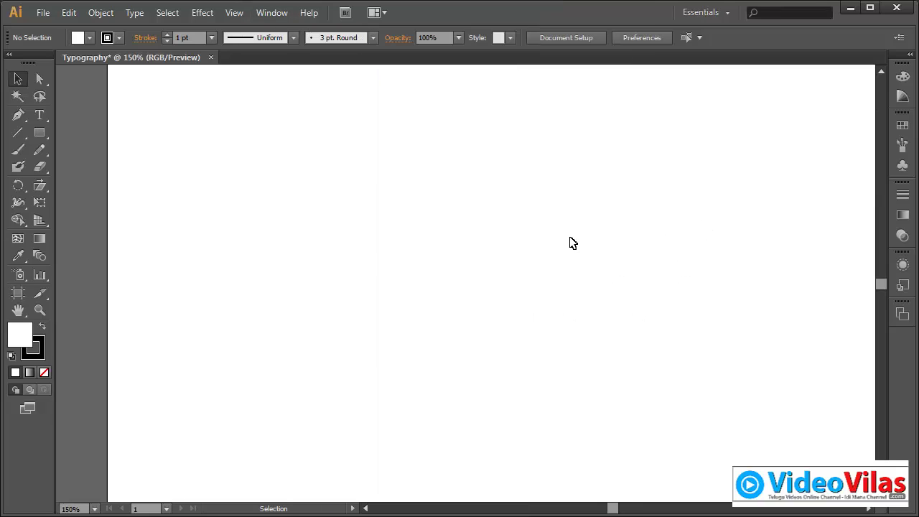
# Step: Reopen the Layers panel and move it closer to the docked panel icons
pyautogui.press('F6')
pyautogui.press('F6')
pyautogui.press('F7')
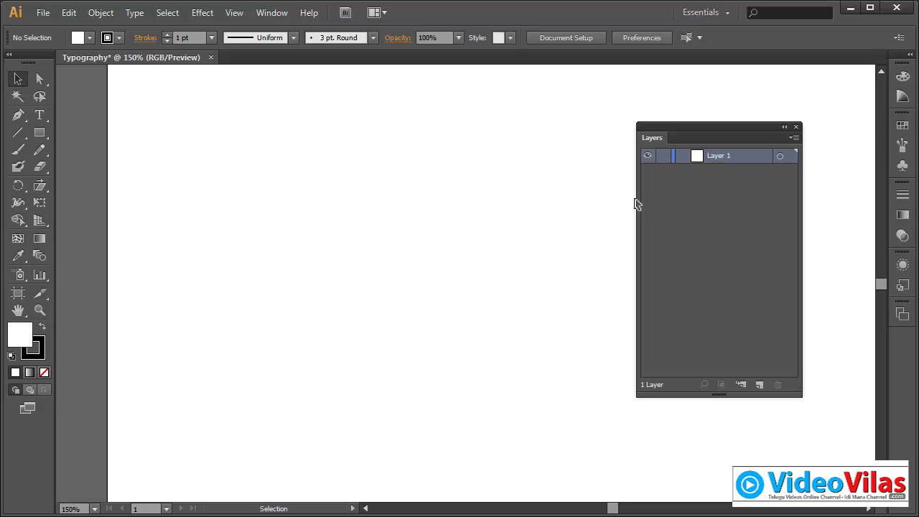
pyautogui.moveTo(693, 144); pyautogui.dragTo(729, 128)
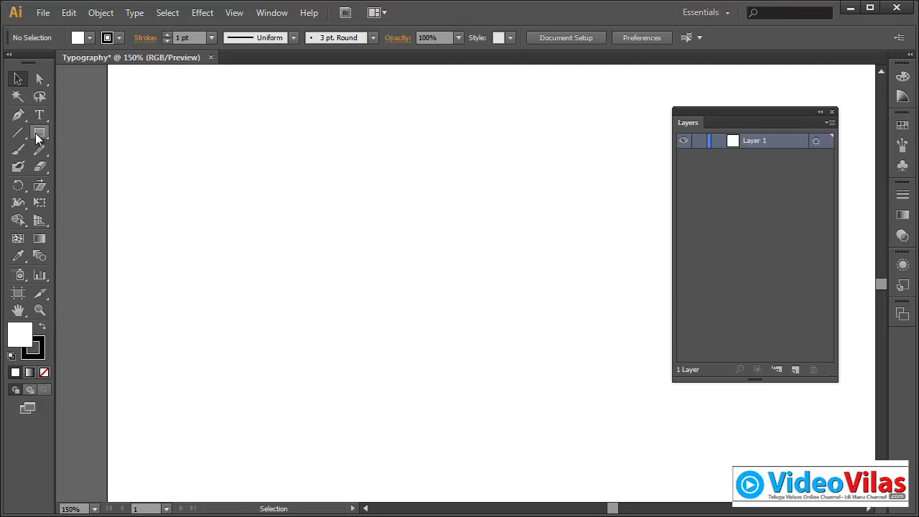
# Step: Draw five ellipses on Layer 1 with the Ellipse tool, three in an upper row and two below, and deselect them
pyautogui.moveTo(39, 132); pyautogui.dragTo(90, 171)
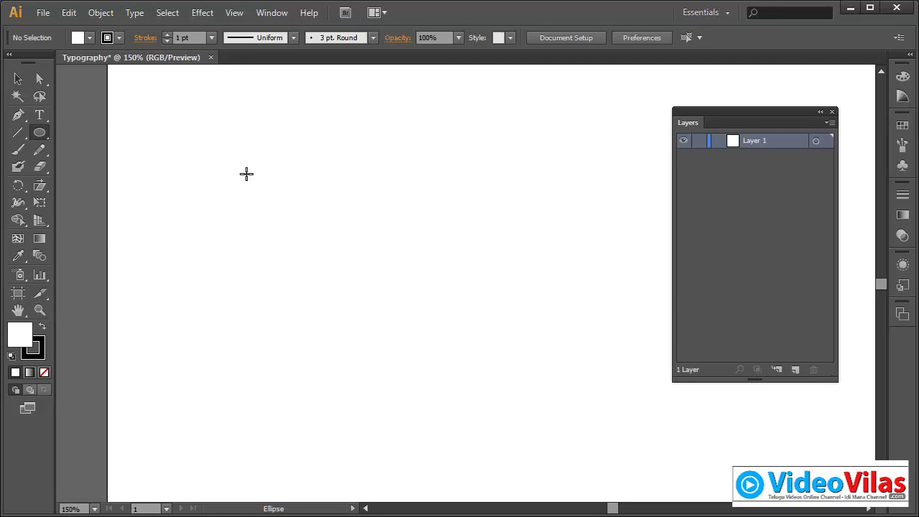
pyautogui.moveTo(232, 159); pyautogui.dragTo(335, 271)
pyautogui.moveTo(347, 154); pyautogui.dragTo(445, 260)
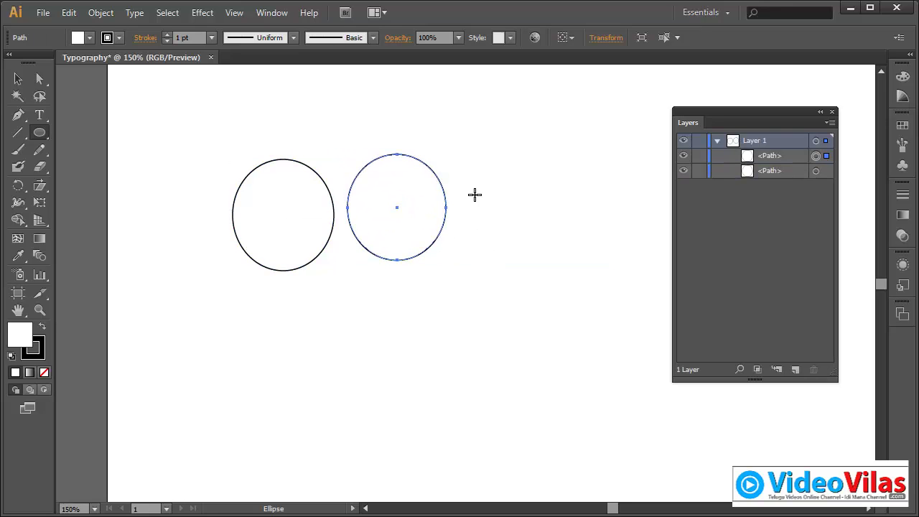
pyautogui.moveTo(460, 148); pyautogui.dragTo(562, 256)
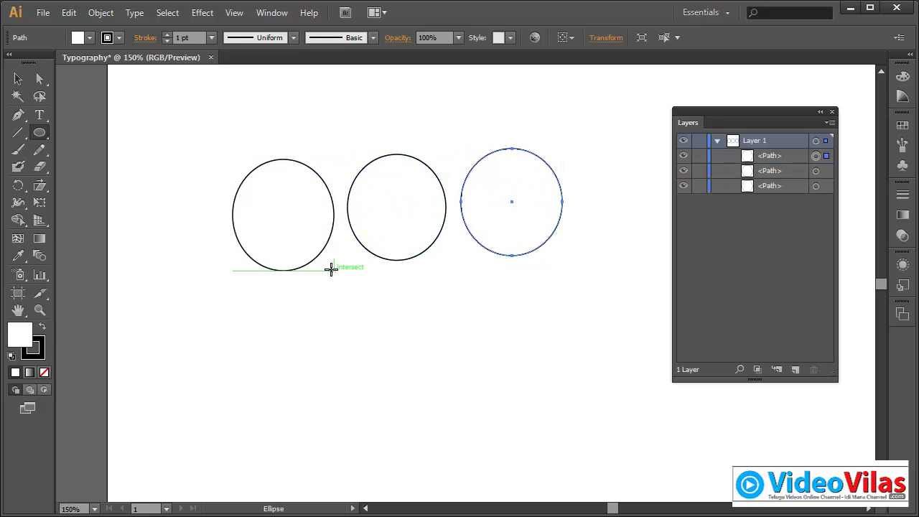
pyautogui.moveTo(320, 271); pyautogui.dragTo(410, 370)
pyautogui.moveTo(422, 264); pyautogui.dragTo(516, 362)
pyautogui.click(18, 78)
pyautogui.click(323, 109)
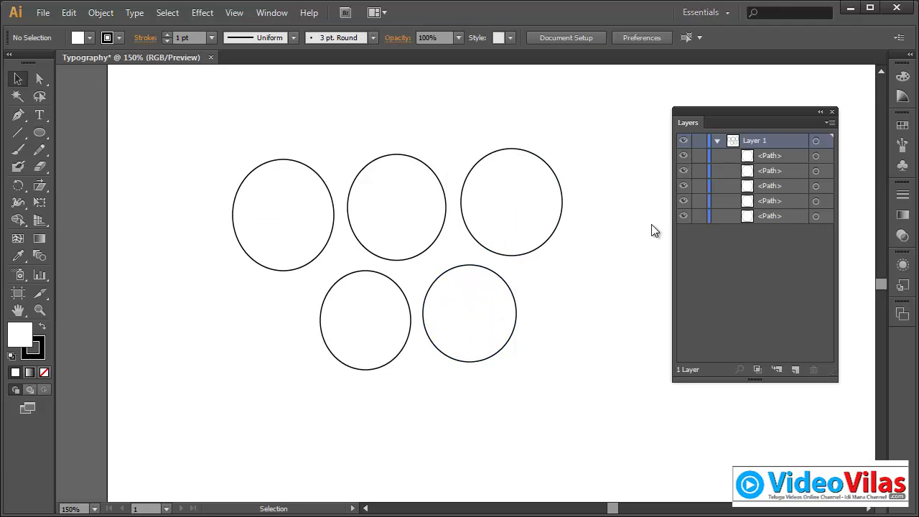
# Step: Collapse the contents of Layer 1 and rename the layer as Circles
pyautogui.click(715, 141)
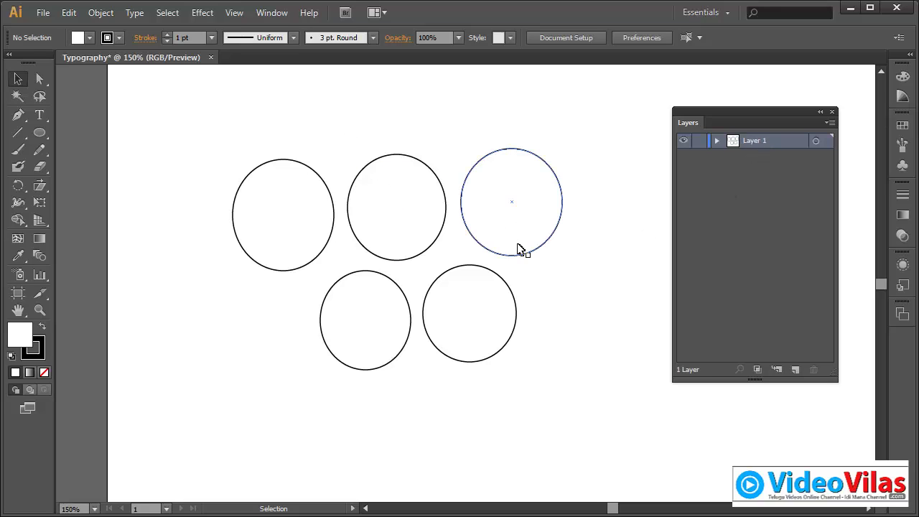
pyautogui.doubleClick(758, 141)
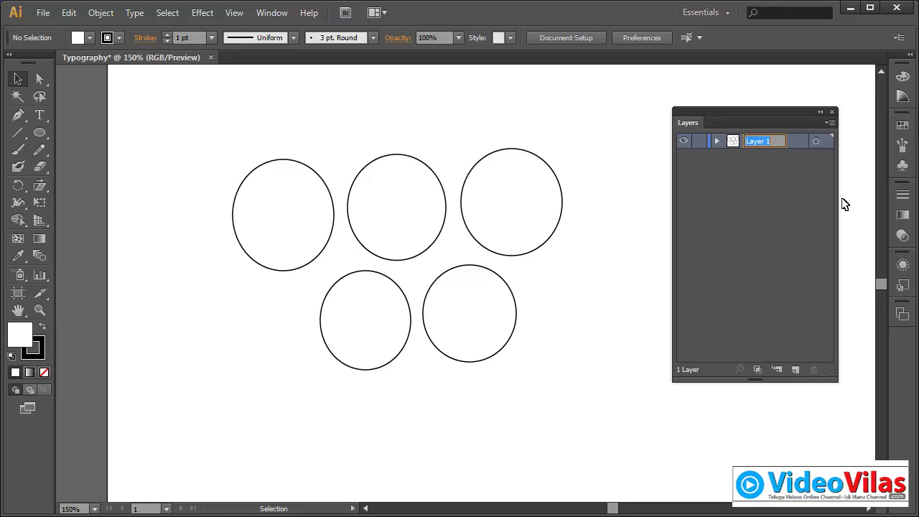
pyautogui.write('Circles')
pyautogui.press('Return')
# Step: Lock and unlock the Circles layer, and toggle the display of its artwork
pyautogui.click(701, 142)
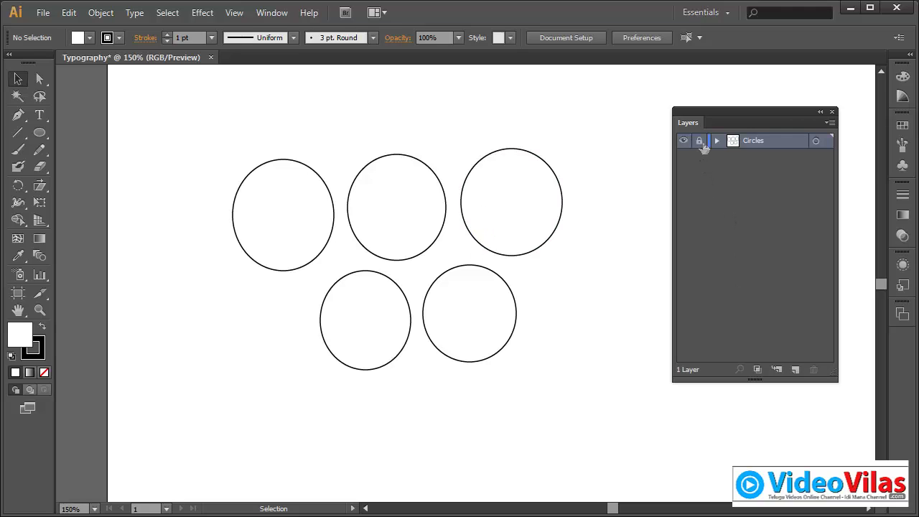
pyautogui.keyDown('ctrl'); pyautogui.click(684, 142); pyautogui.keyUp('ctrl')
pyautogui.keyDown('ctrl'); pyautogui.click(684, 142); pyautogui.keyUp('ctrl')
# Step: Use the target circles of the Circles layer and its individual paths to select all the ellipses and single ones
pyautogui.click(815, 141)
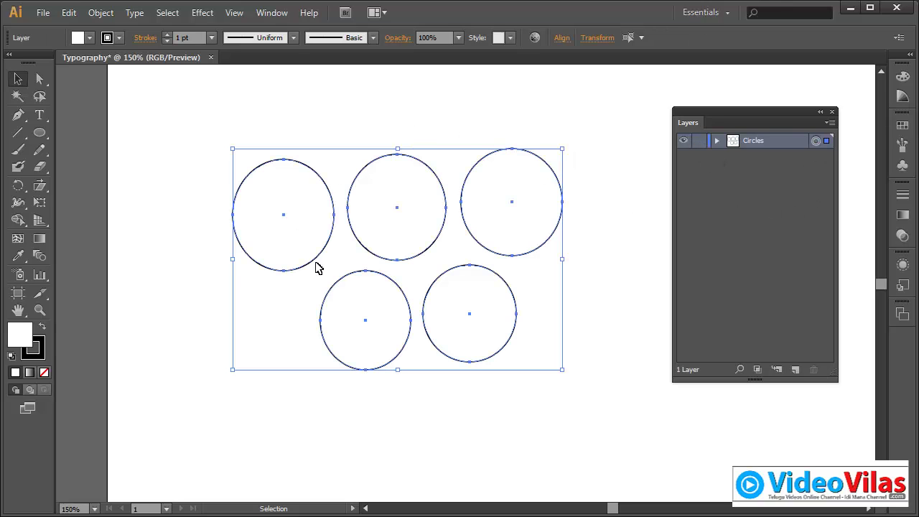
pyautogui.click(618, 150)
pyautogui.click(716, 141)
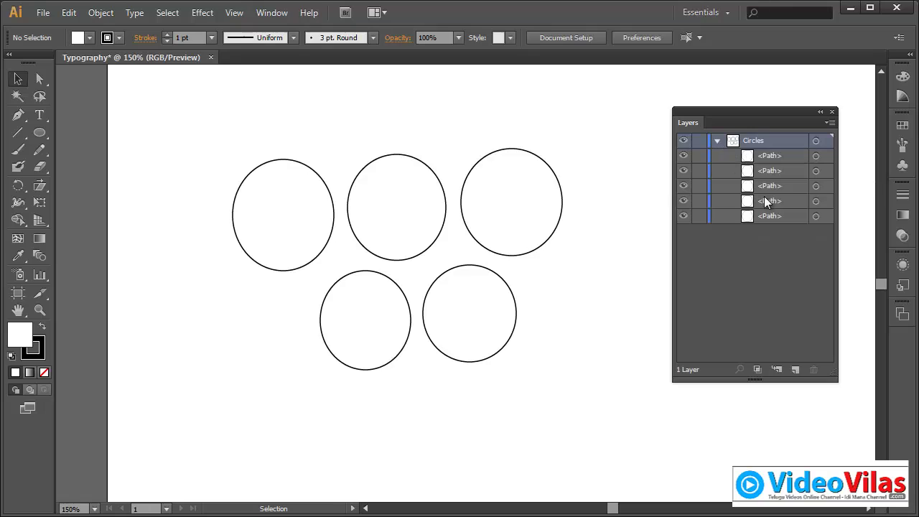
pyautogui.click(816, 157)
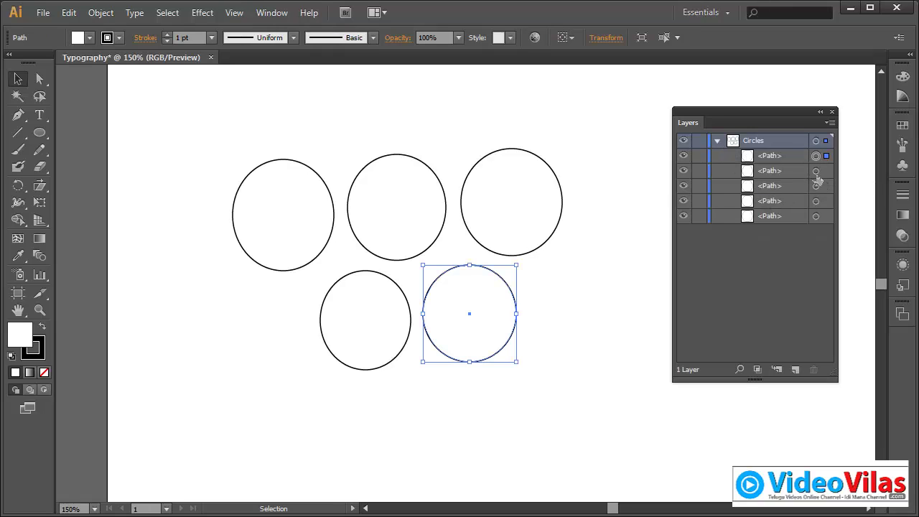
pyautogui.click(816, 171)
pyautogui.click(815, 186)
pyautogui.click(815, 201)
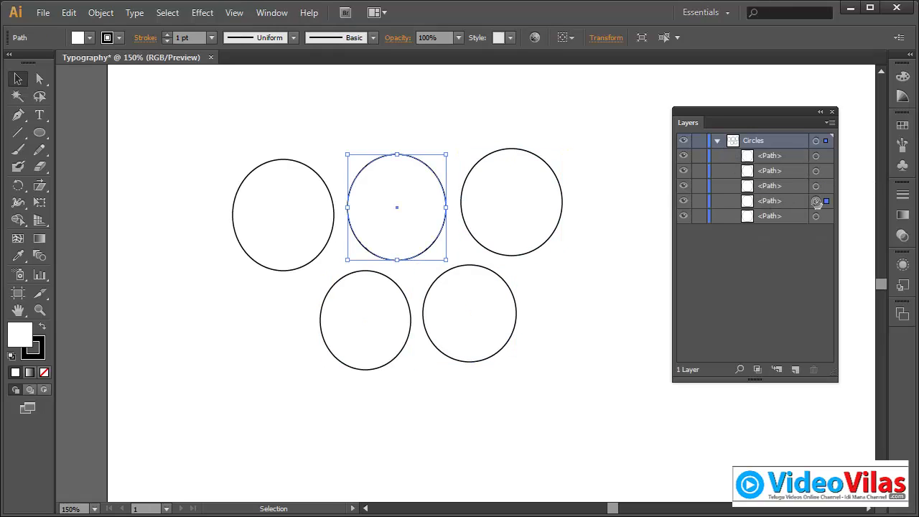
pyautogui.click(617, 153)
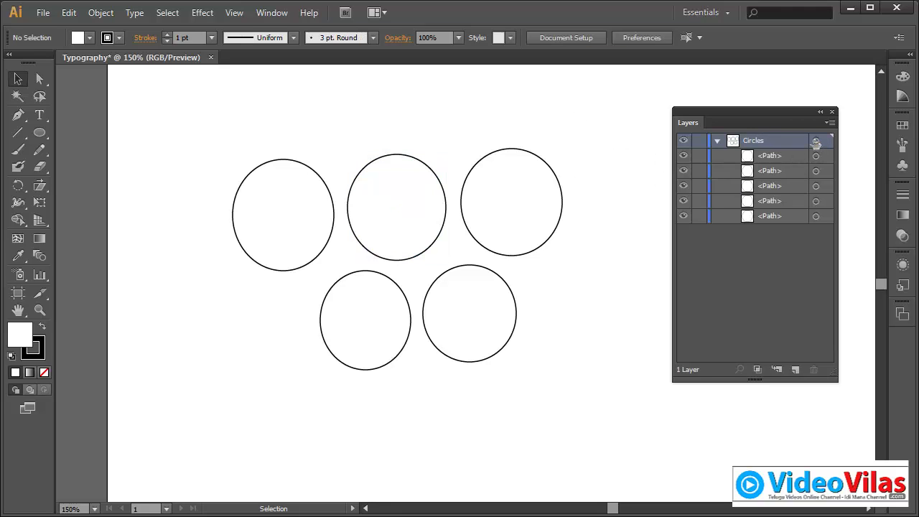
pyautogui.click(816, 141)
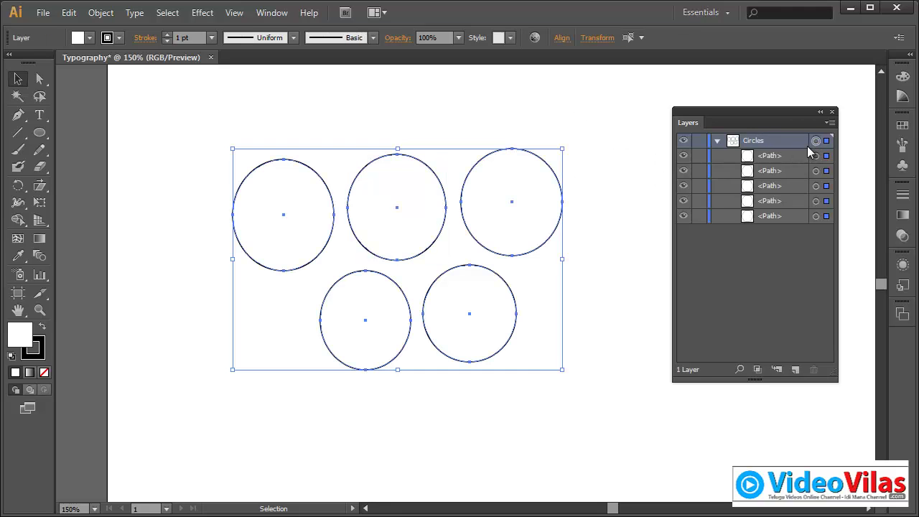
pyautogui.click(716, 141)
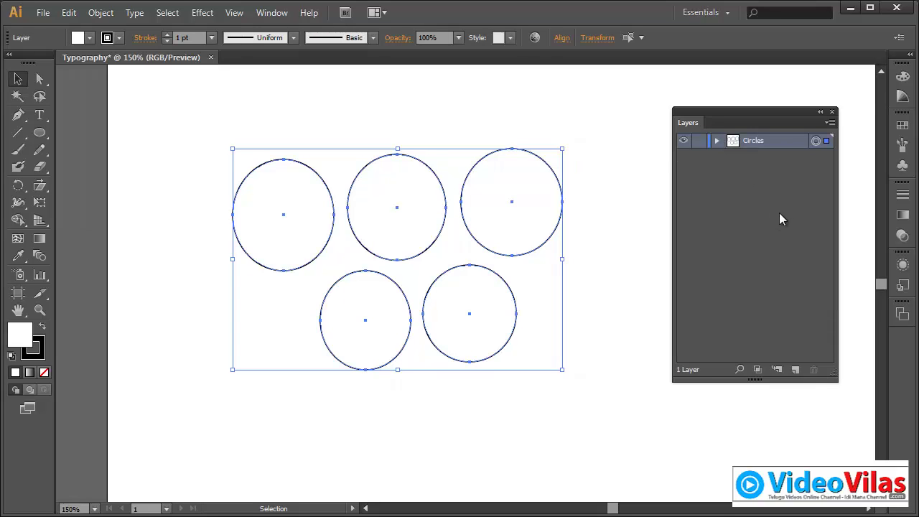
# Step: Lock the Circles layer, and create and delete a trial layer above it
pyautogui.click(699, 140)
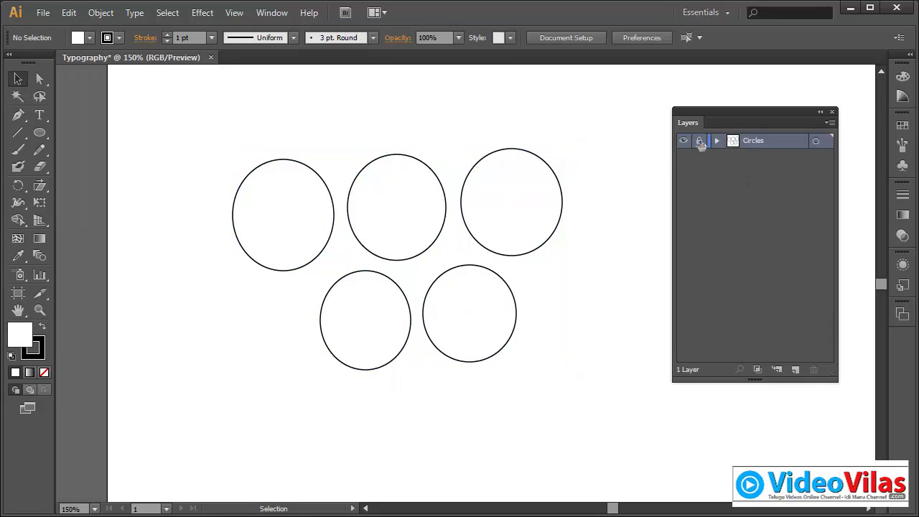
pyautogui.click(798, 370)
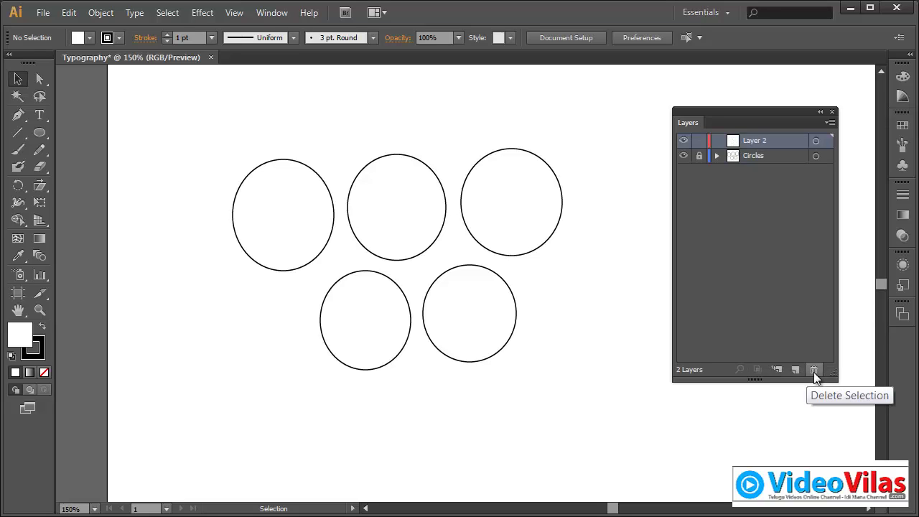
pyautogui.click(813, 371)
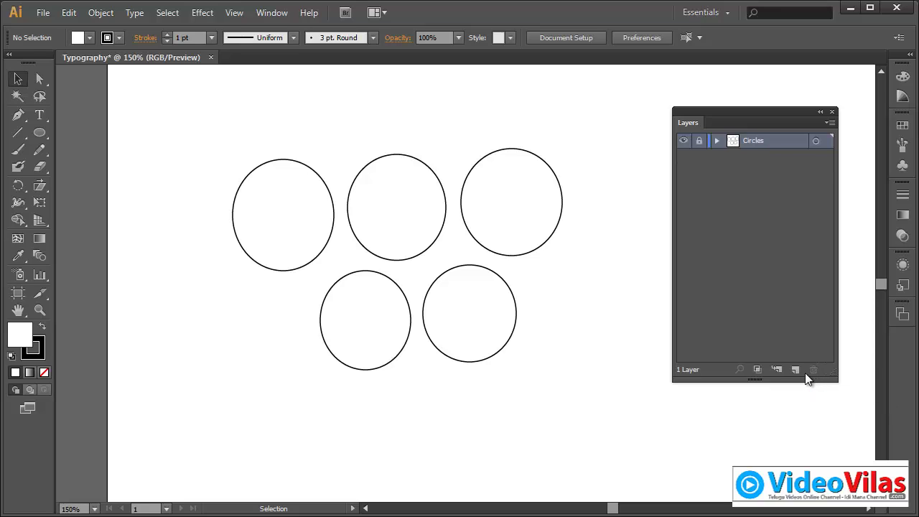
# Step: Add a new layer above Circles and name it Rectangles
pyautogui.click(796, 371)
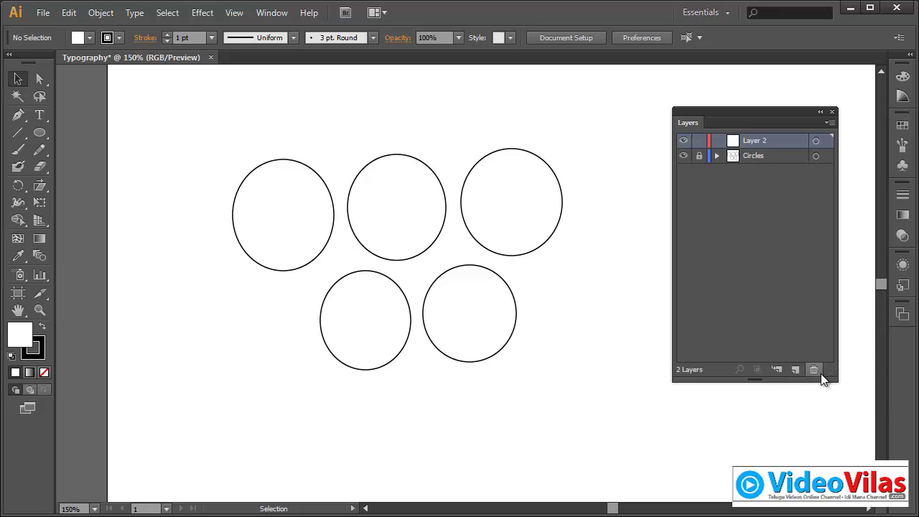
pyautogui.click(814, 371)
pyautogui.doubleClick(755, 140)
pyautogui.write('Re')
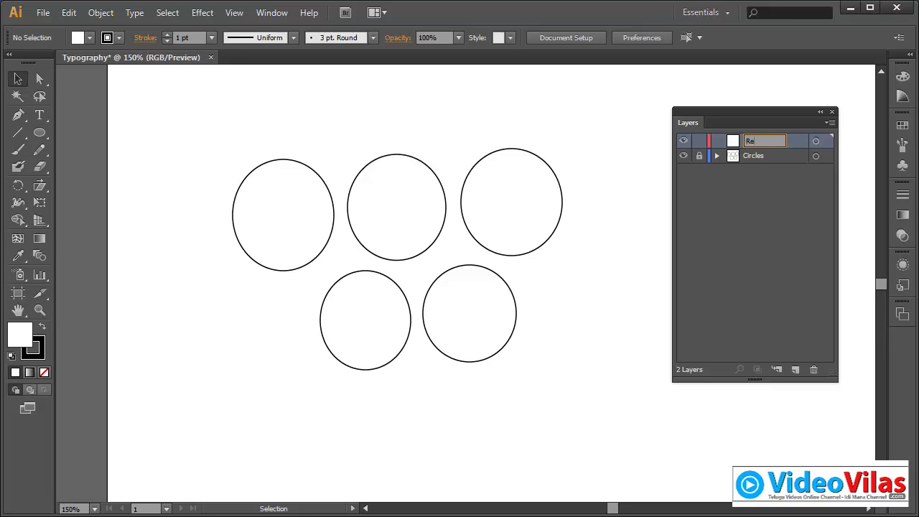
pyautogui.write('ctangles\\')
pyautogui.press('Return')
pyautogui.doubleClick(779, 140)
pyautogui.click(784, 140)
pyautogui.press('BackSpace')
pyautogui.press('Return')
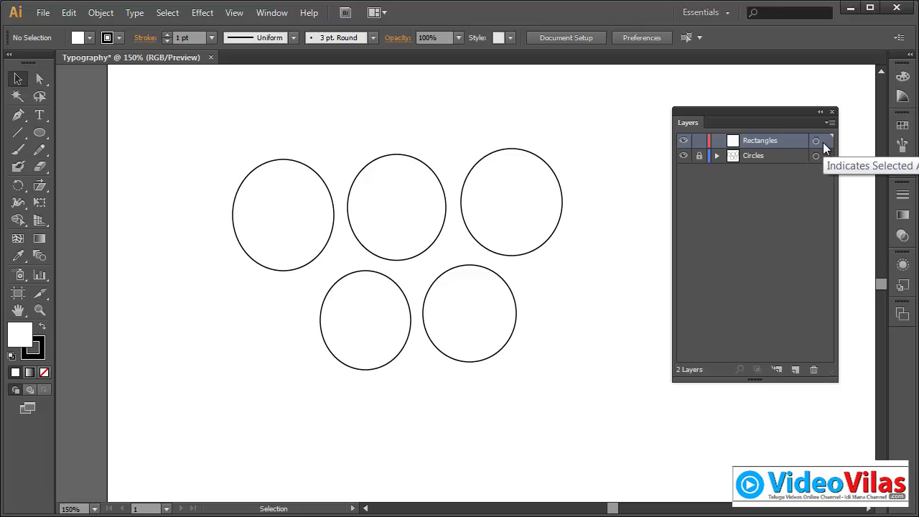
# Step: Draw seven rectangles of different sizes around the circles on the Rectangles layer with the Rectangle tool
pyautogui.click(48, 129)
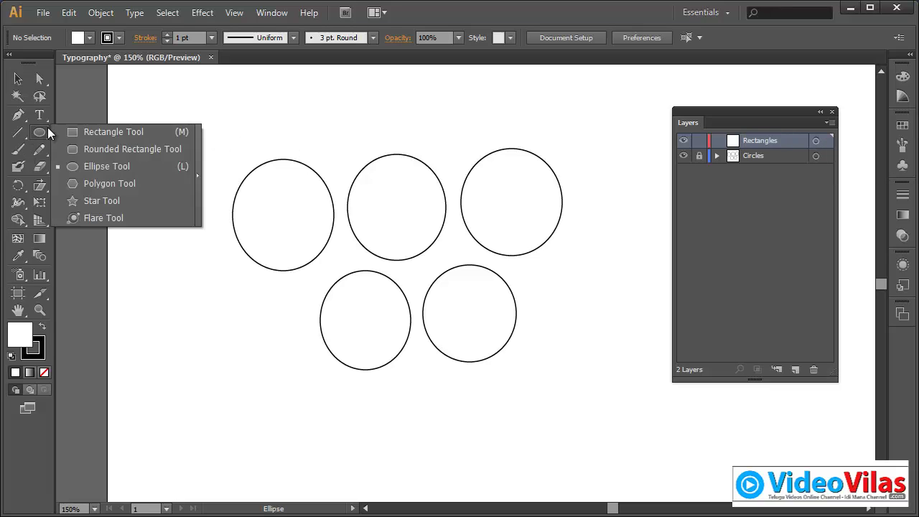
pyautogui.click(70, 132)
pyautogui.moveTo(239, 94); pyautogui.dragTo(347, 149)
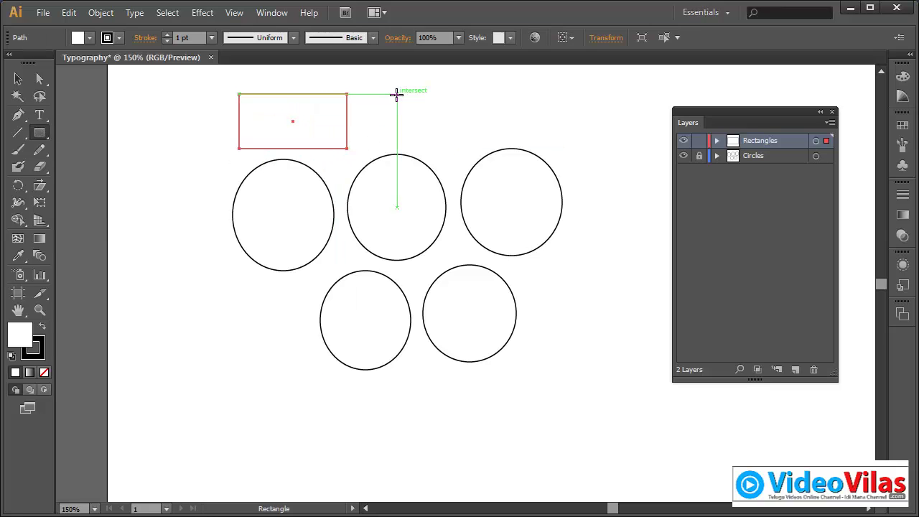
pyautogui.moveTo(397, 94); pyautogui.dragTo(485, 149)
pyautogui.moveTo(565, 123); pyautogui.dragTo(620, 270)
pyautogui.moveTo(529, 274); pyautogui.dragTo(571, 353)
pyautogui.moveTo(389, 361); pyautogui.dragTo(512, 425)
pyautogui.moveTo(255, 290); pyautogui.dragTo(310, 389)
pyautogui.moveTo(173, 178); pyautogui.dragTo(212, 279)
pyautogui.click(19, 79)
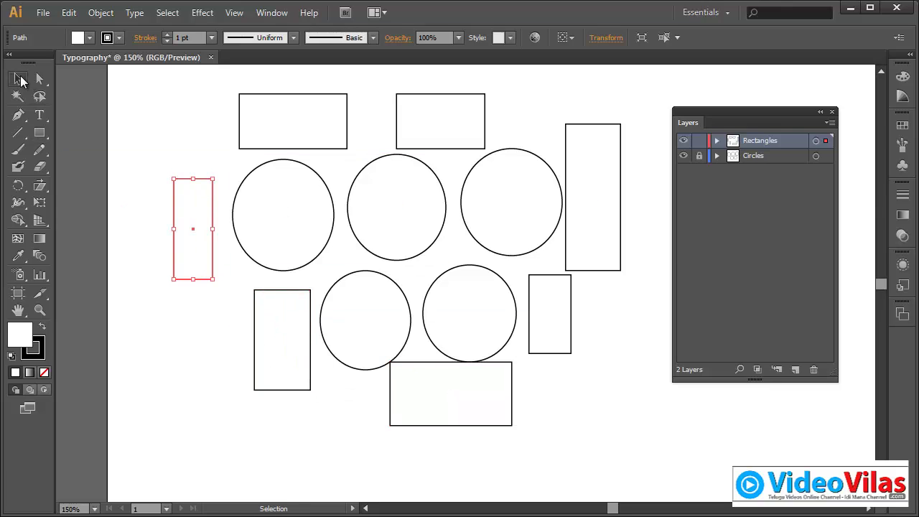
# Step: Lock the Rectangles layer and add a new layer named triangles above it
pyautogui.click(700, 142)
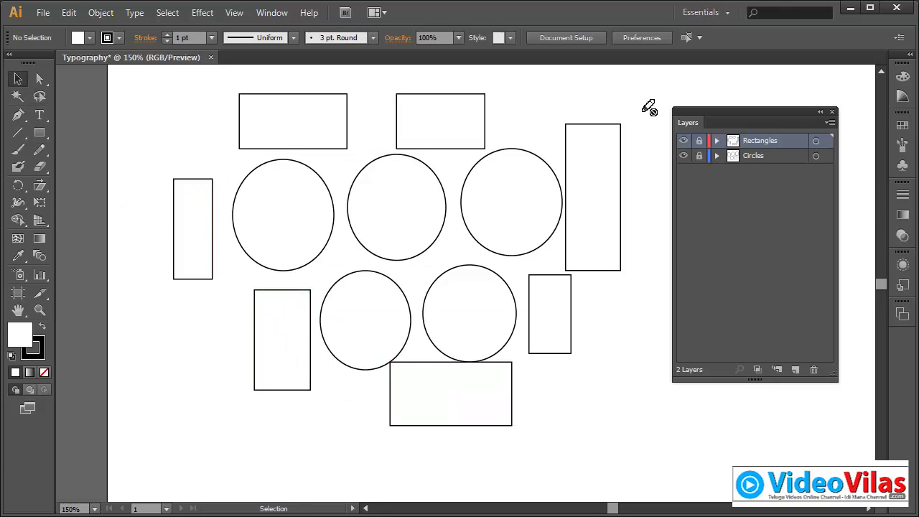
pyautogui.click(795, 369)
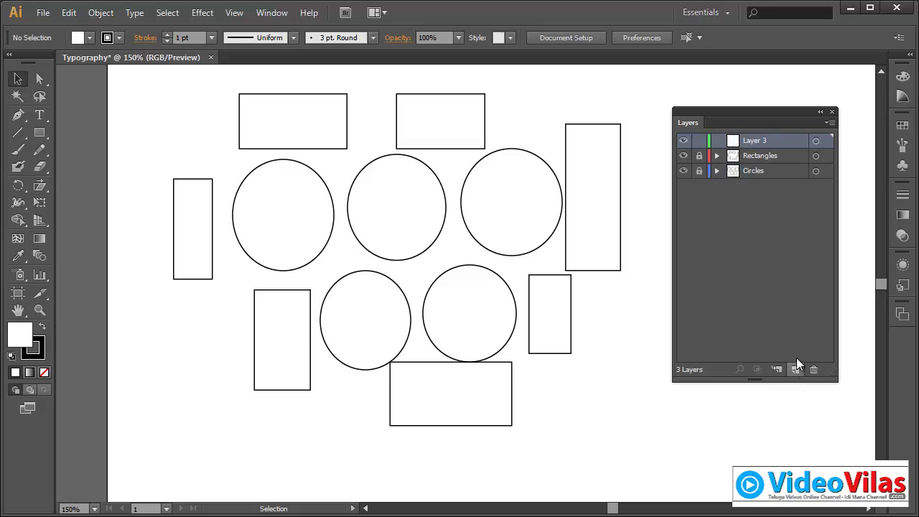
pyautogui.doubleClick(755, 145)
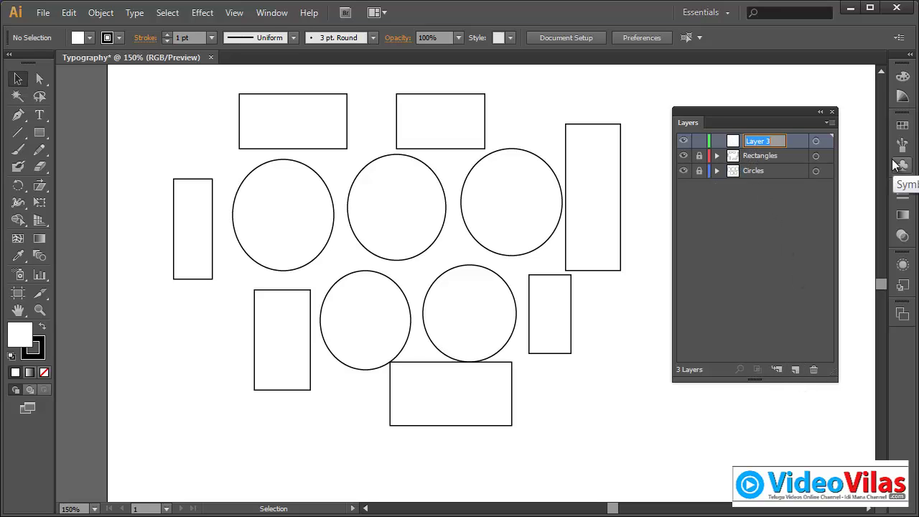
pyautogui.write('triangles\\')
pyautogui.press('Return')
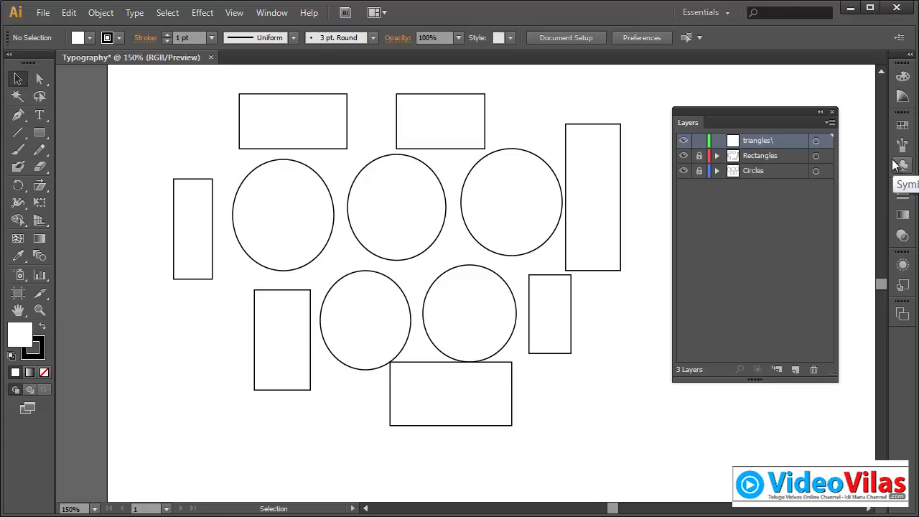
pyautogui.doubleClick(762, 140)
pyautogui.click(781, 140)
pyautogui.press('Return')
# Step: Draw six triangles around the other shapes on the triangles layer with the Polygon tool, and deselect them
pyautogui.moveTo(44, 127); pyautogui.dragTo(97, 184)
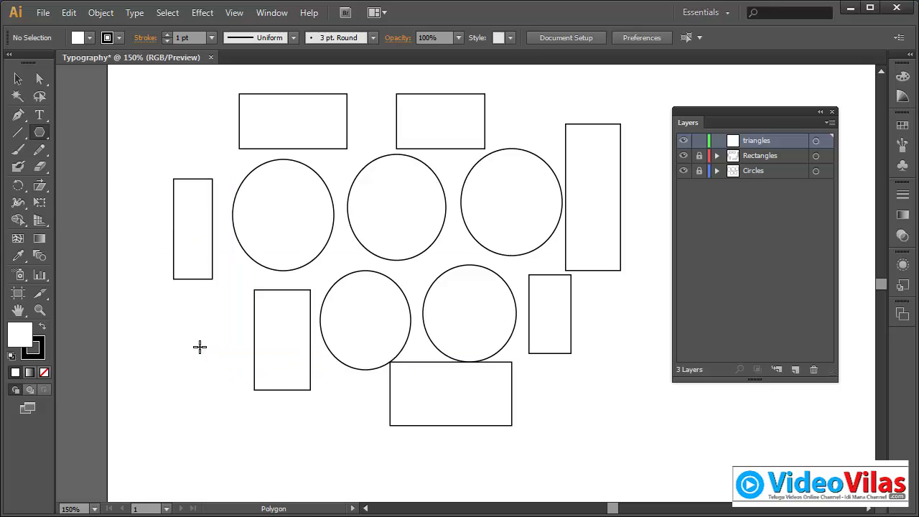
pyautogui.moveTo(199, 344); pyautogui.dragTo(240, 389)
pyautogui.moveTo(347, 412); pyautogui.dragTo(375, 434)
pyautogui.moveTo(545, 408); pyautogui.dragTo(576, 431)
pyautogui.moveTo(631, 330); pyautogui.dragTo(650, 370)
pyautogui.moveTo(524, 108); pyautogui.dragTo(550, 115)
pyautogui.moveTo(200, 124); pyautogui.dragTo(229, 148)
pyautogui.press('v')
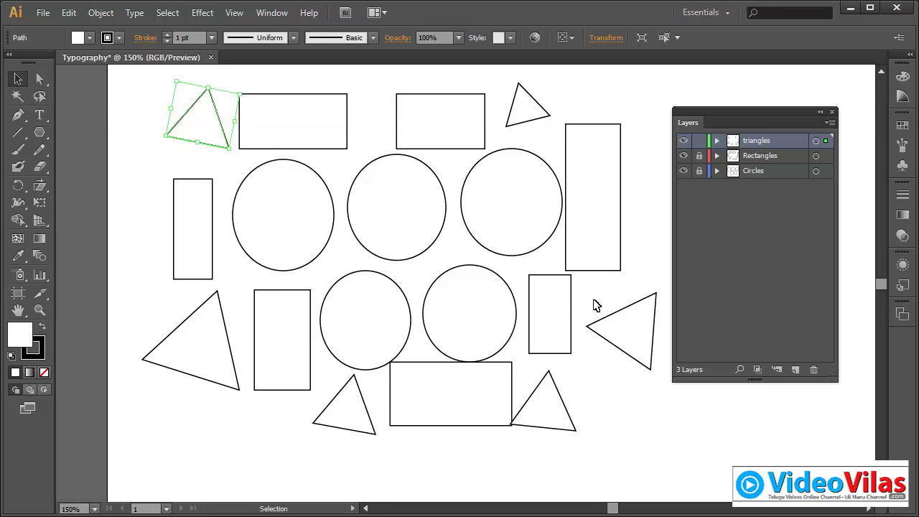
pyautogui.click(638, 281)
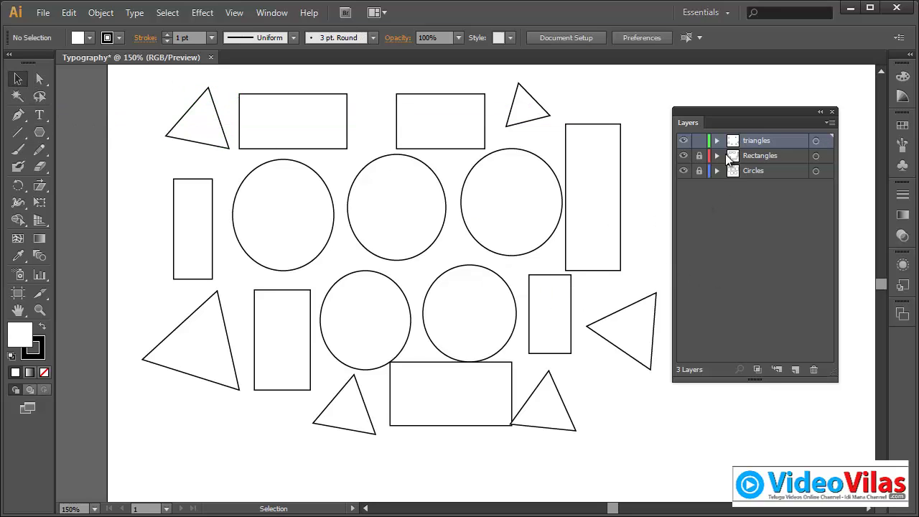
# Step: Unlock the Rectangles and Circles layers, and select the artwork of the Circles, Rectangles and triangles layers in turn
pyautogui.click(746, 171)
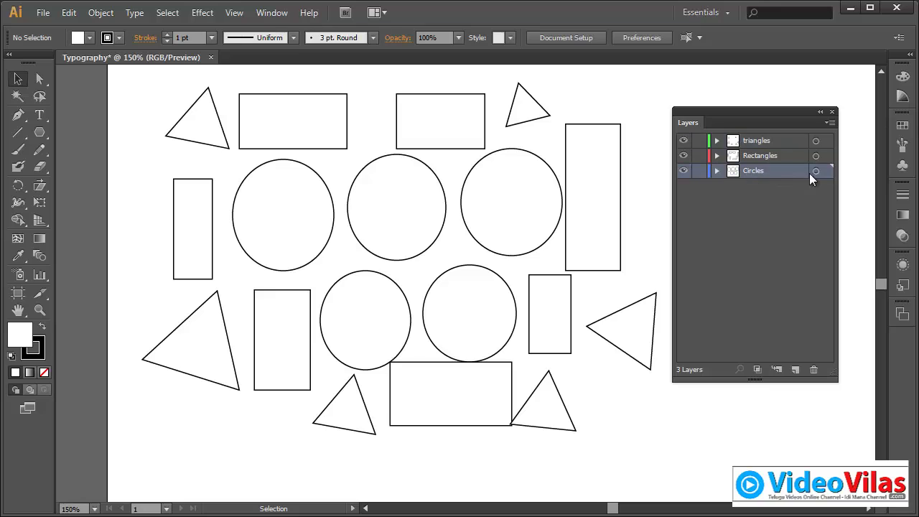
pyautogui.click(815, 171)
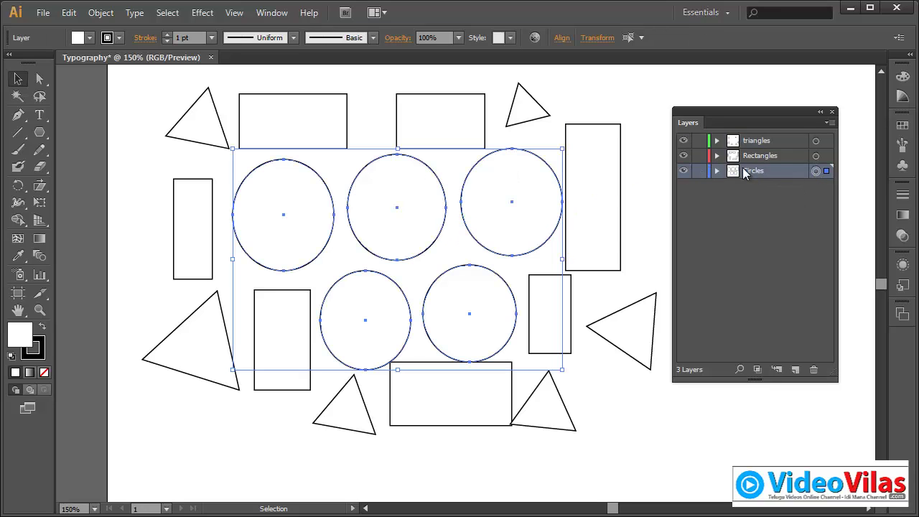
pyautogui.click(816, 156)
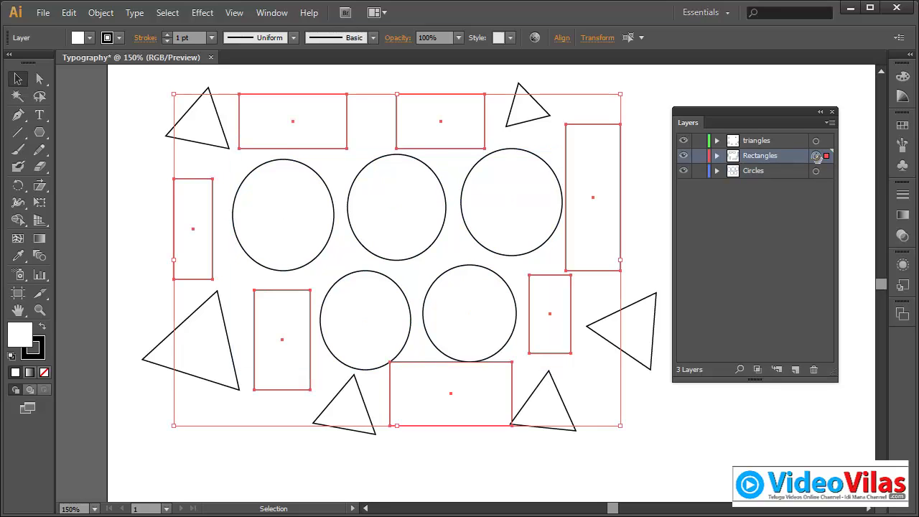
pyautogui.click(815, 140)
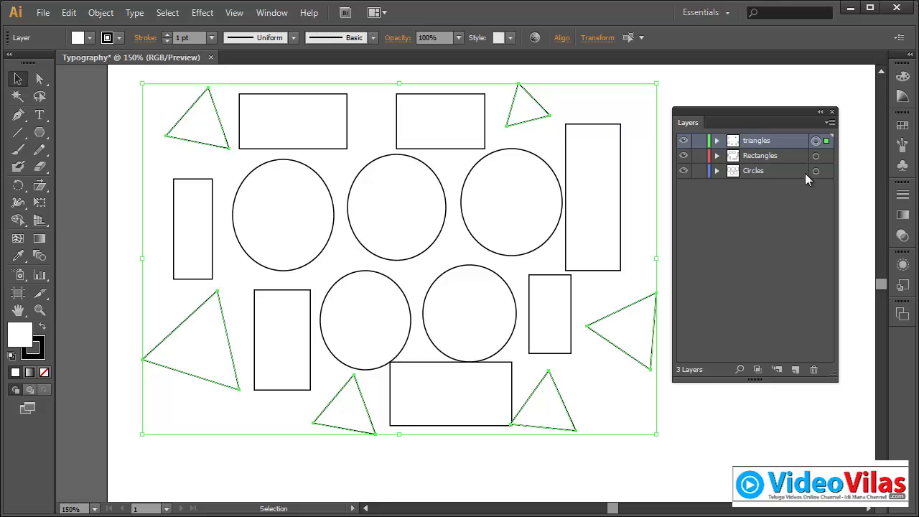
# Step: Add a new layer above the triangles layer and delete it
pyautogui.click(795, 368)
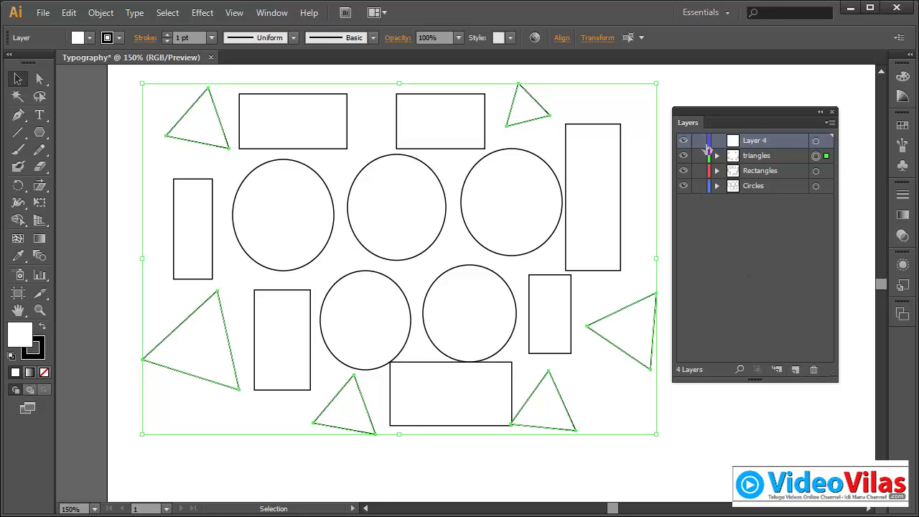
pyautogui.moveTo(744, 142); pyautogui.dragTo(815, 368)
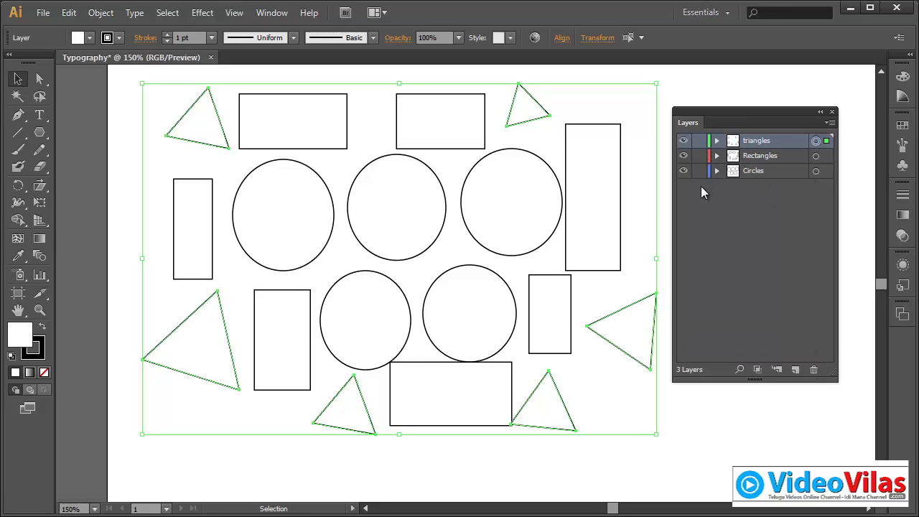
# Step: Clear the selection, then select the upper-middle rectangle and the small triangle beside it in turn
pyautogui.click(529, 197)
pyautogui.click(476, 124)
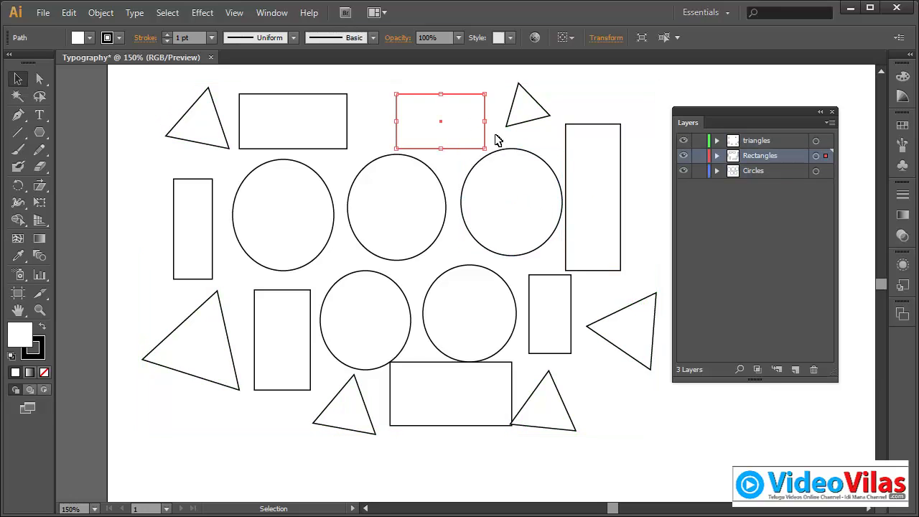
pyautogui.click(536, 104)
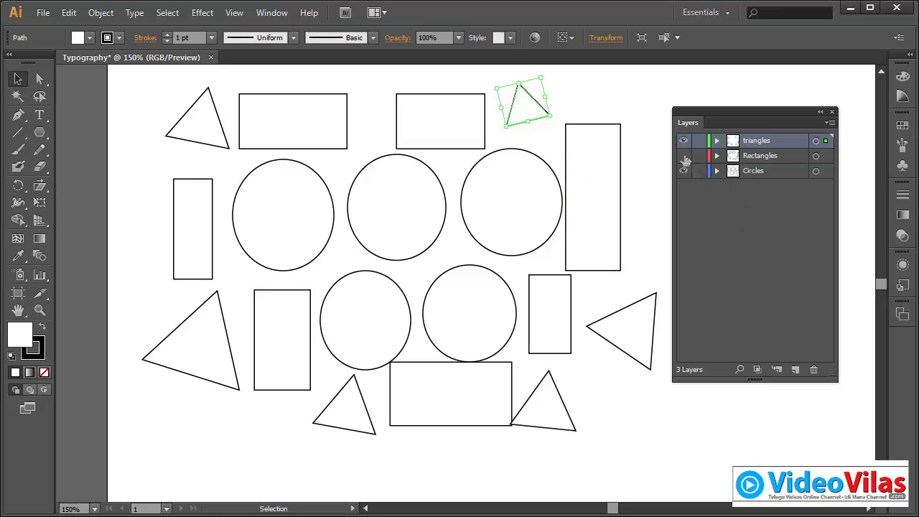
# Step: Hide the Rectangles and Circles layers, deselect the triangle, and show both layers again
pyautogui.moveTo(683, 159); pyautogui.dragTo(684, 171)
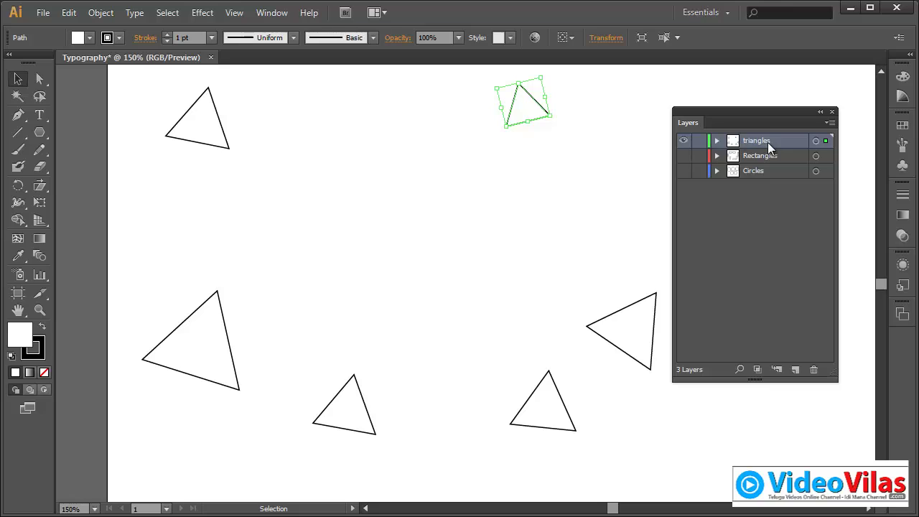
pyautogui.click(522, 139)
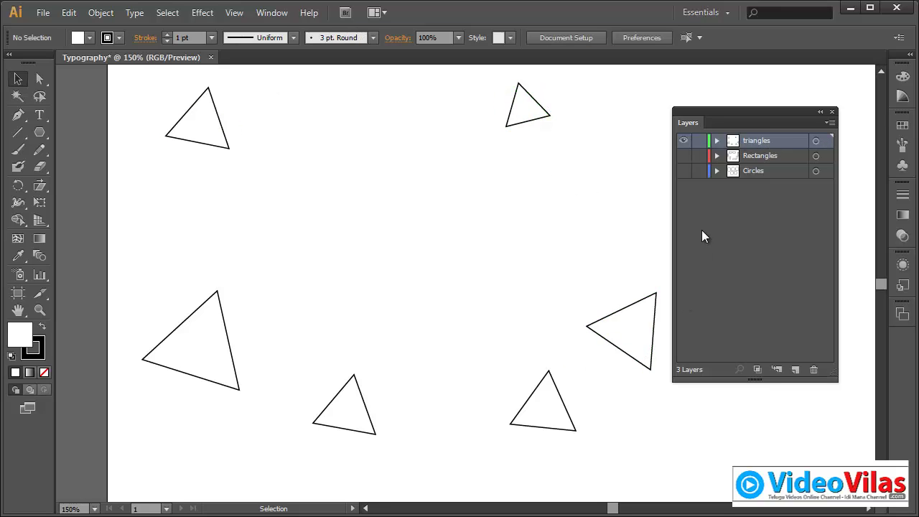
pyautogui.moveTo(688, 160); pyautogui.dragTo(686, 173)
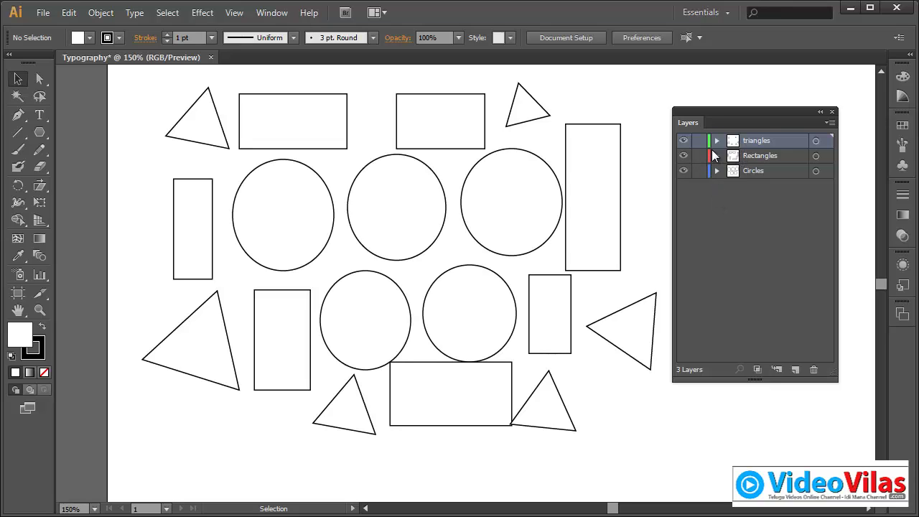
# Step: Marquee-select the two upper rectangles together with the five circles, and clear the selection
pyautogui.moveTo(248, 67); pyautogui.dragTo(481, 297)
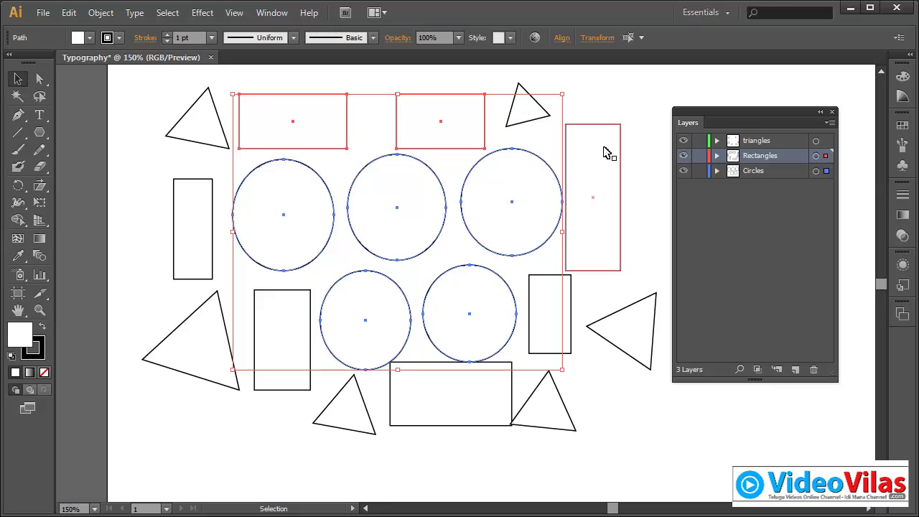
pyautogui.click(567, 140)
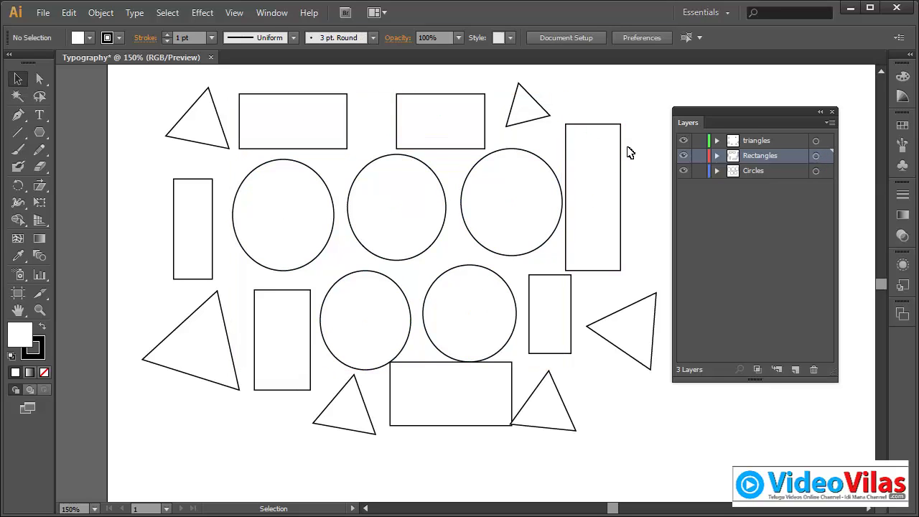
# Step: Lock the Rectangles and Circles layers, marquee-select the six triangles, and lock the triangles layer too
pyautogui.moveTo(698, 155); pyautogui.dragTo(698, 171)
pyautogui.moveTo(139, 94); pyautogui.dragTo(677, 453)
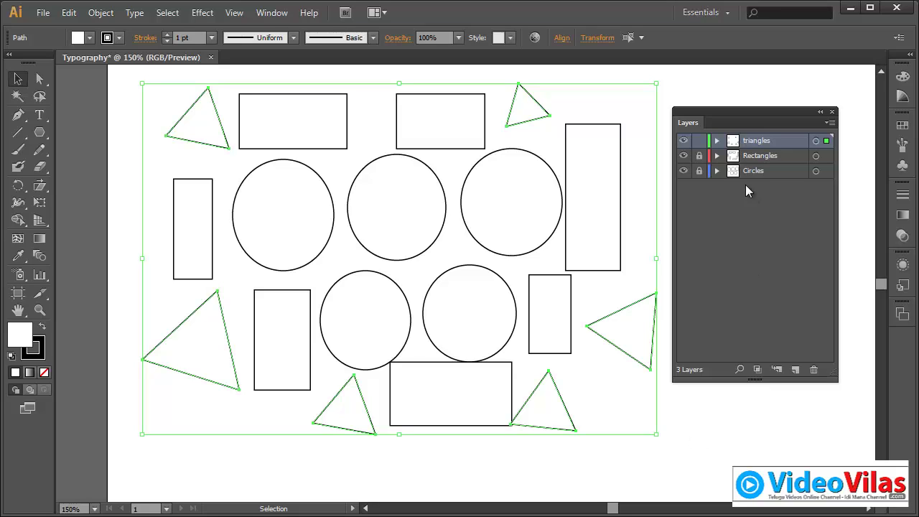
pyautogui.click(699, 140)
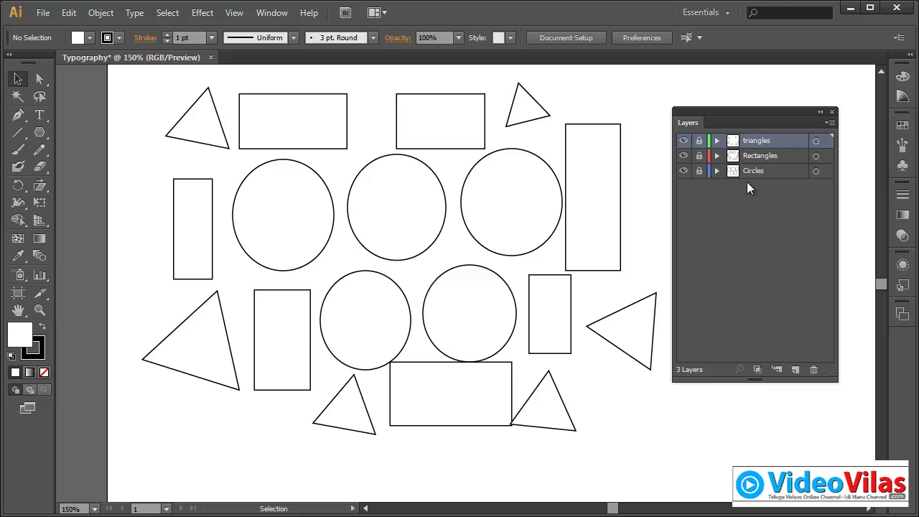
# Step: Make the Circles, Rectangles and triangles layers active one after another
pyautogui.click(750, 173)
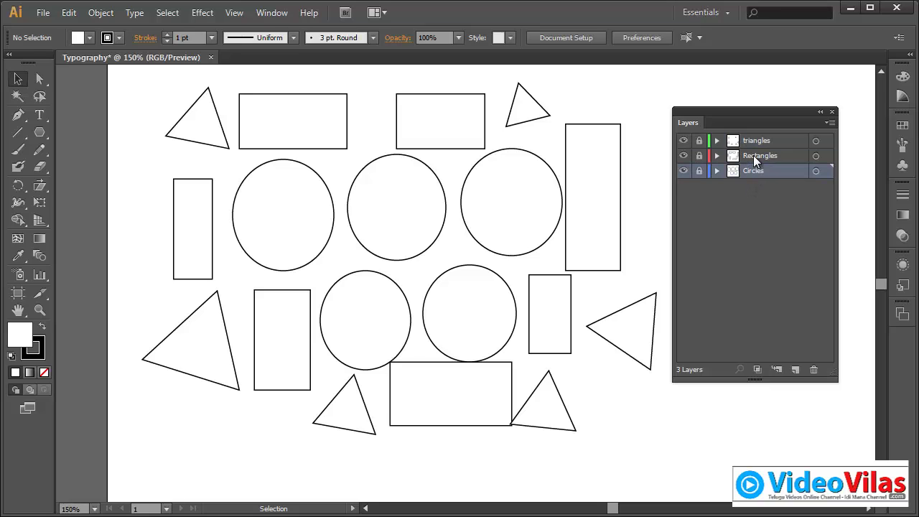
pyautogui.click(752, 155)
pyautogui.click(753, 142)
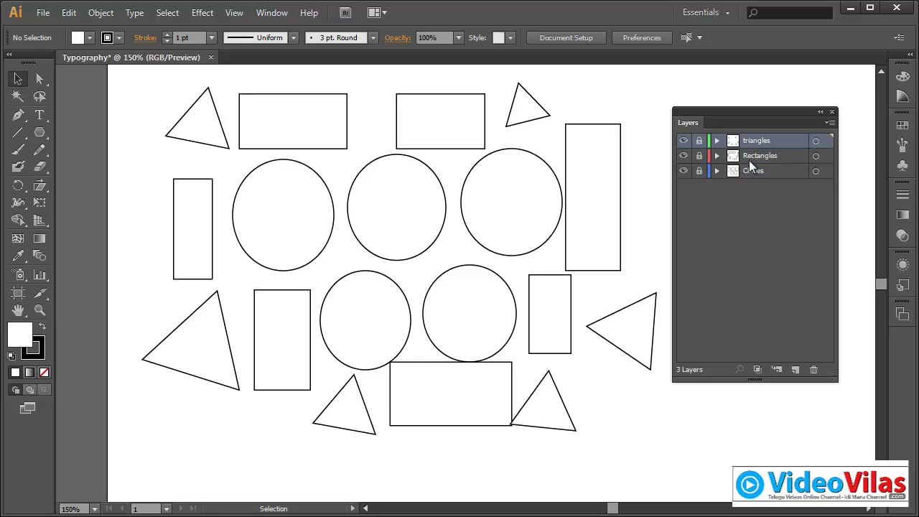
# Step: Toggle the locks of the triangles, Circles and Rectangles layers, leaving all three unlocked
pyautogui.click(699, 140)
pyautogui.click(699, 171)
pyautogui.click(699, 171)
pyautogui.click(699, 156)
pyautogui.click(699, 140)
pyautogui.click(699, 171)
pyautogui.click(699, 156)
pyautogui.click(698, 141)
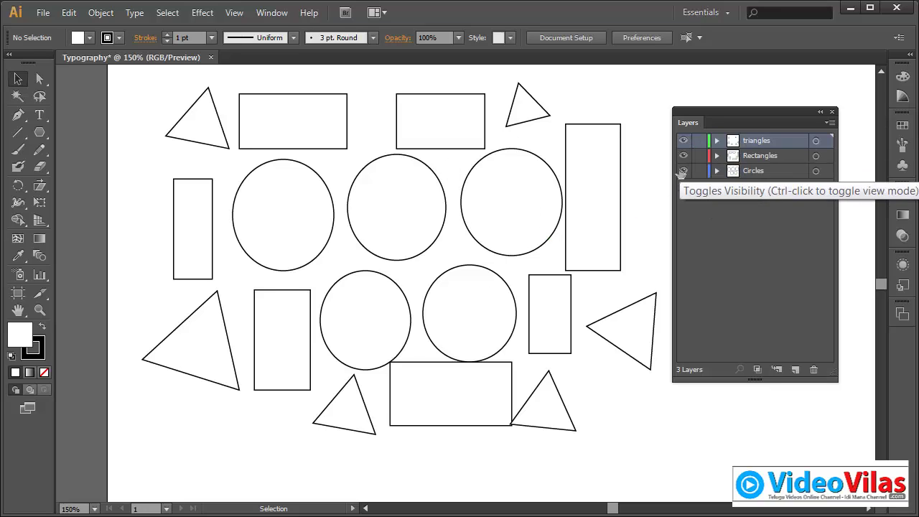
# Step: Hide the Circles, Rectangles and triangles layers one after another, and make all three visible again
pyautogui.click(683, 171)
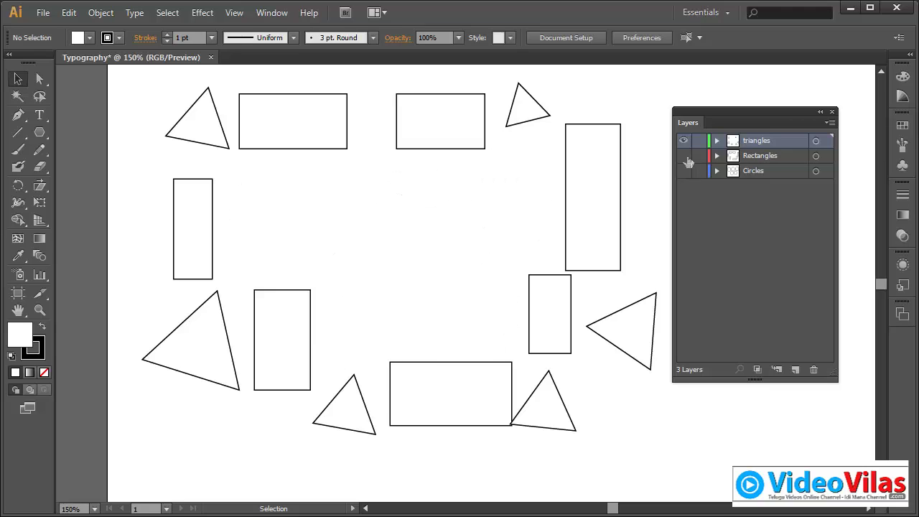
pyautogui.click(683, 155)
pyautogui.click(684, 141)
pyautogui.click(683, 141)
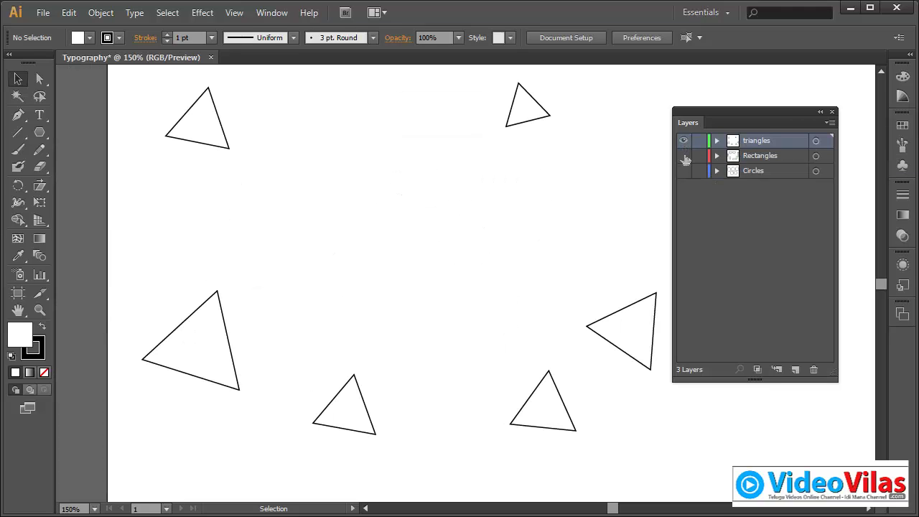
pyautogui.click(683, 156)
pyautogui.click(683, 171)
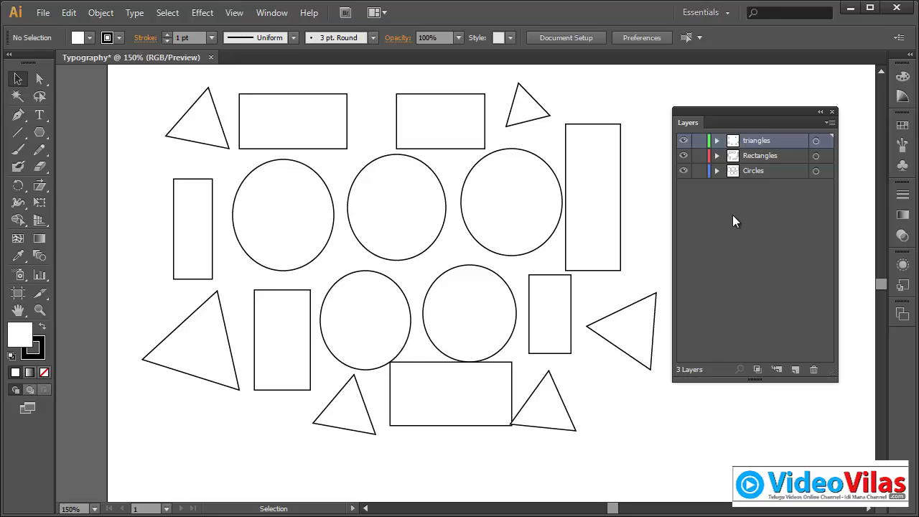
# Step: Expand the Circles, Rectangles and triangles layers and enlarge the Layers panel to examine all the paths inside them
pyautogui.click(716, 170)
pyautogui.click(716, 155)
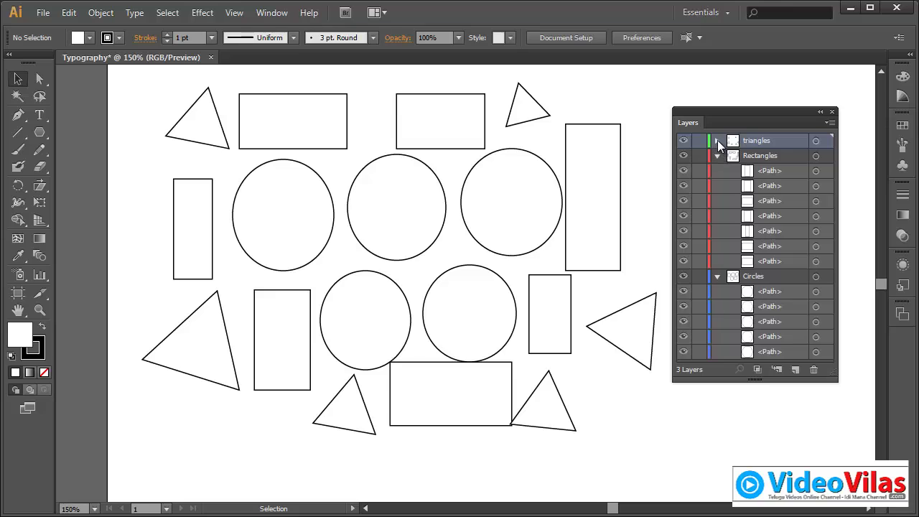
pyautogui.click(716, 140)
pyautogui.moveTo(835, 380); pyautogui.dragTo(876, 472)
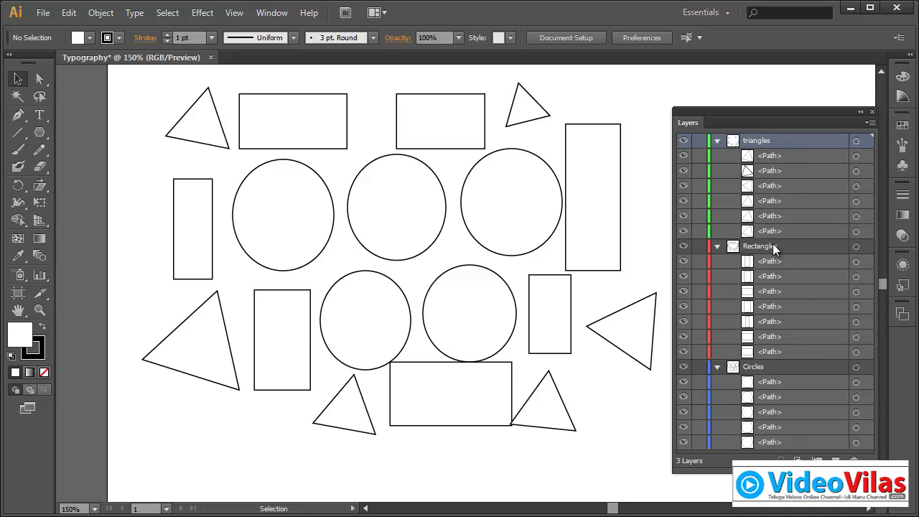
# Step: Collapse the contents of all three layers, and shrink and reposition the Layers panel clear of the artwork
pyautogui.click(716, 368)
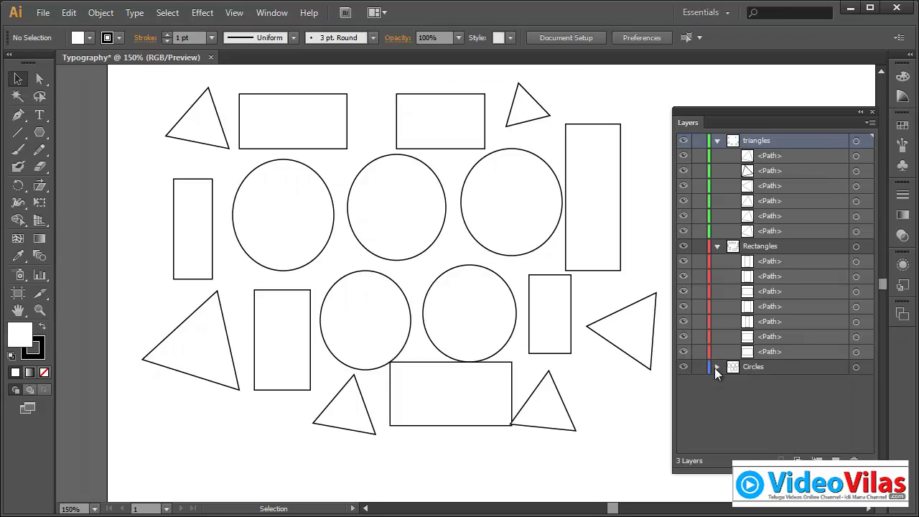
pyautogui.click(716, 246)
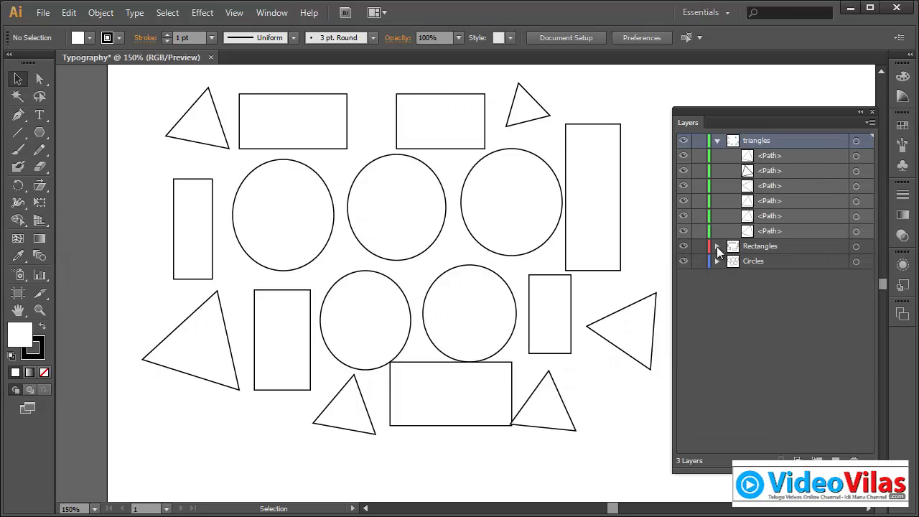
pyautogui.click(716, 141)
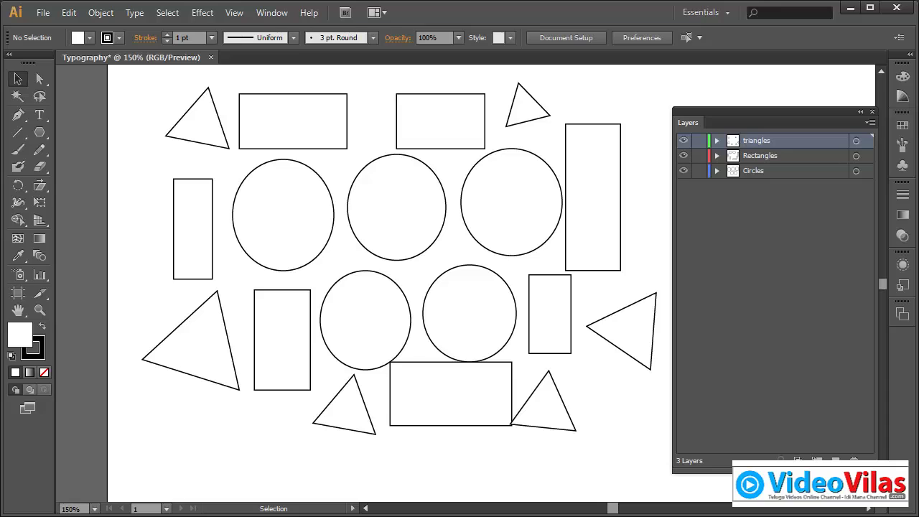
pyautogui.moveTo(871, 470); pyautogui.dragTo(834, 279)
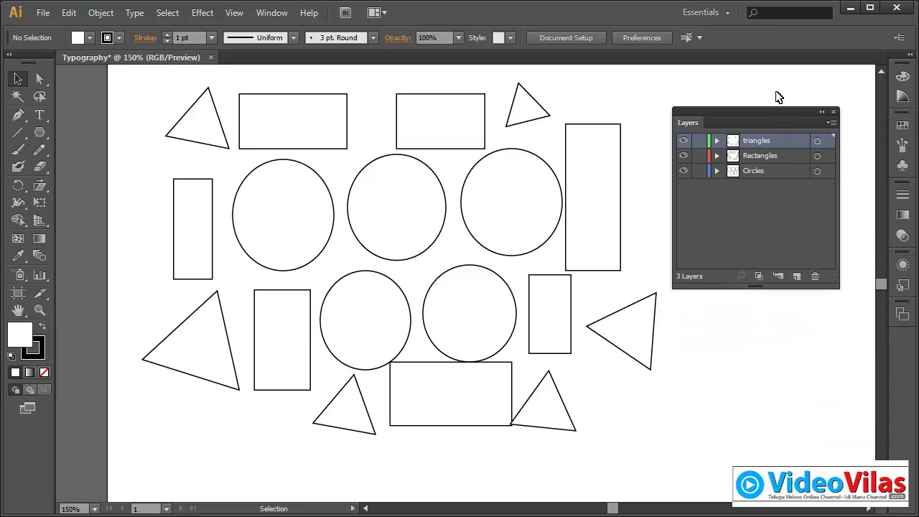
pyautogui.moveTo(744, 113); pyautogui.dragTo(758, 98)
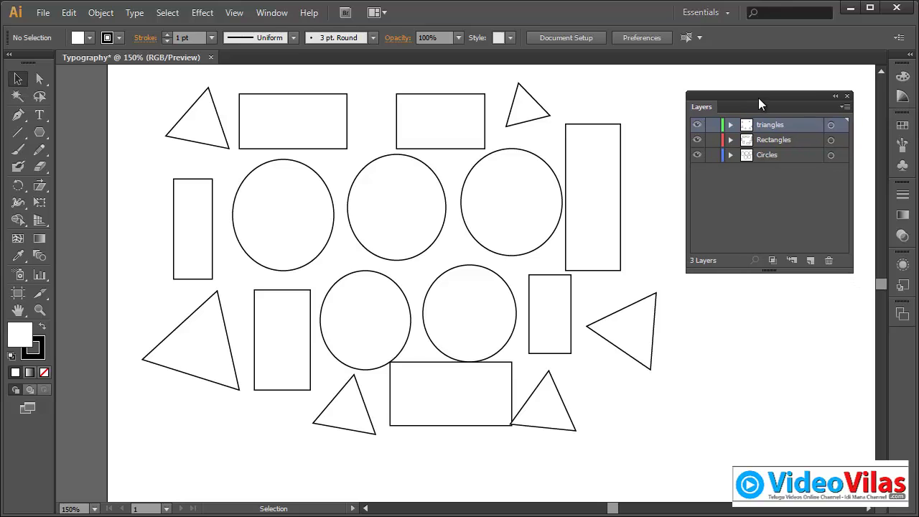
pyautogui.click(732, 125)
pyautogui.click(732, 125)
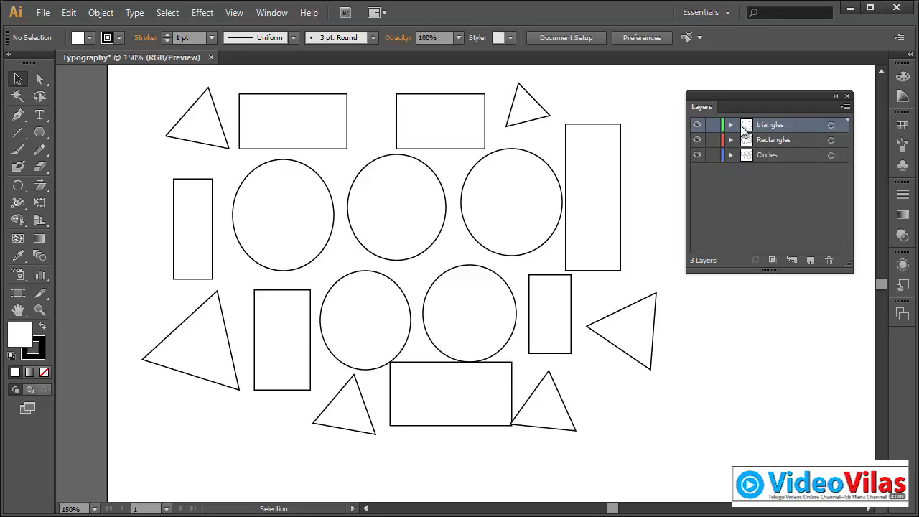
# Step: Turn on Show Layers Only in the Layers Panel Options
pyautogui.click(845, 107)
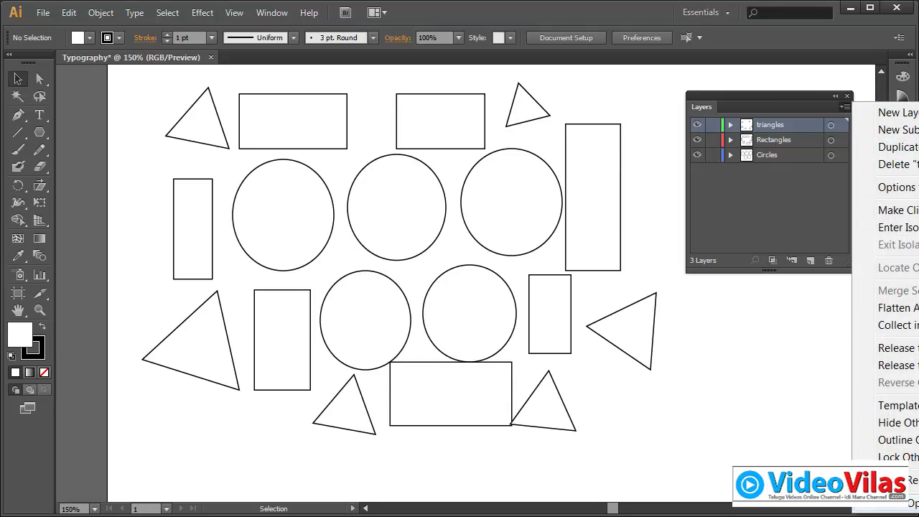
pyautogui.click(895, 503)
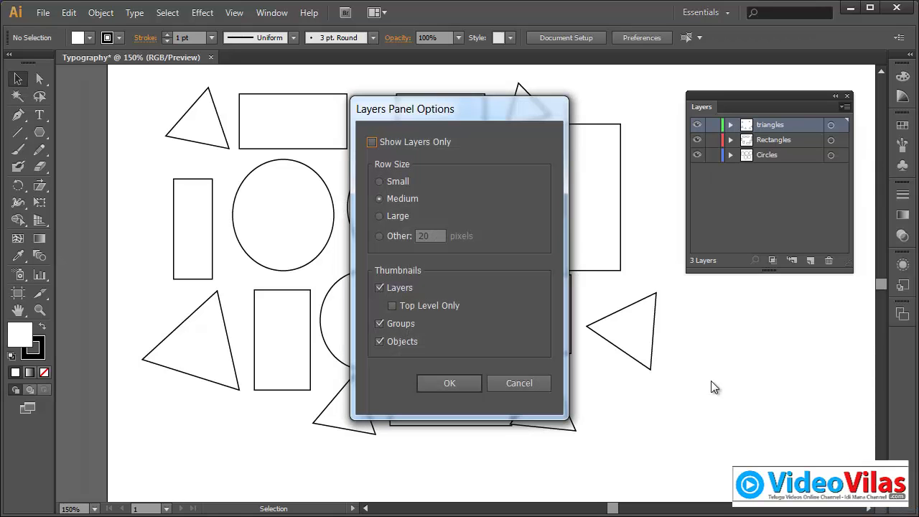
pyautogui.moveTo(426, 110); pyautogui.dragTo(628, 153)
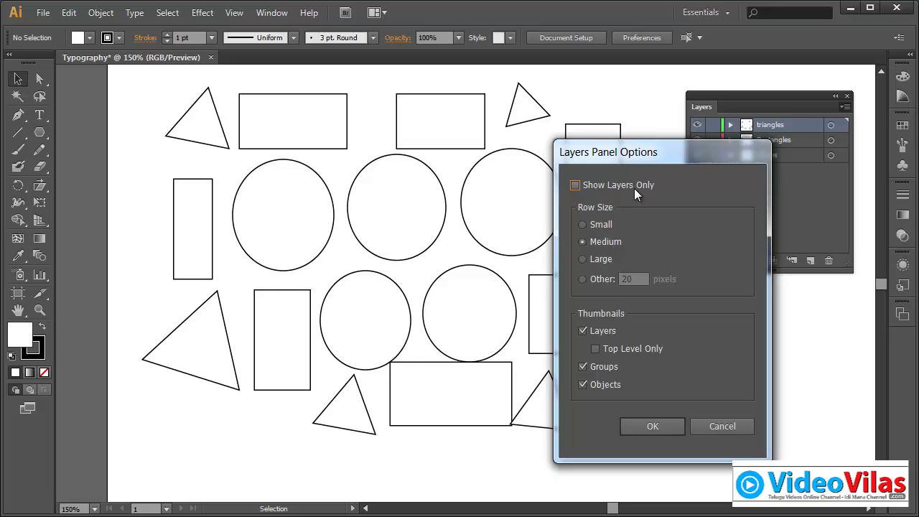
pyautogui.click(640, 186)
pyautogui.click(660, 425)
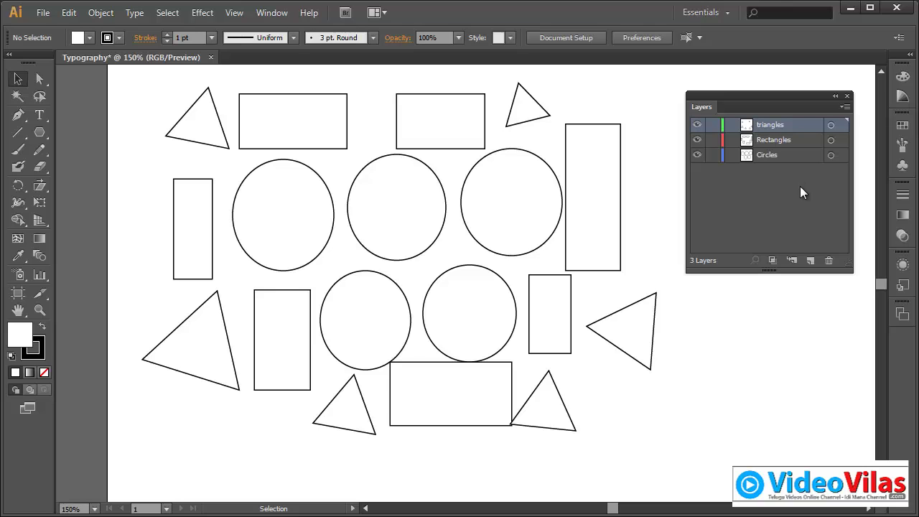
# Step: Turn Show Layers Only back off in the Layers Panel Options
pyautogui.click(844, 106)
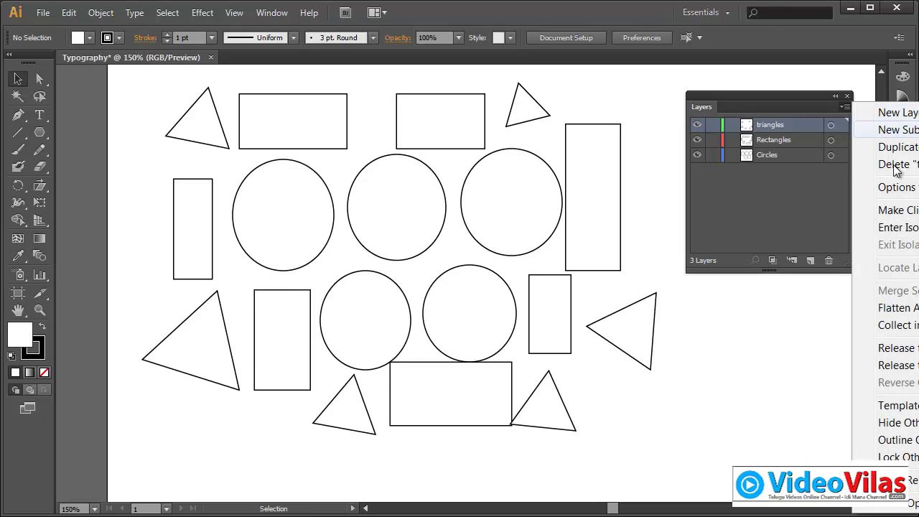
pyautogui.click(890, 504)
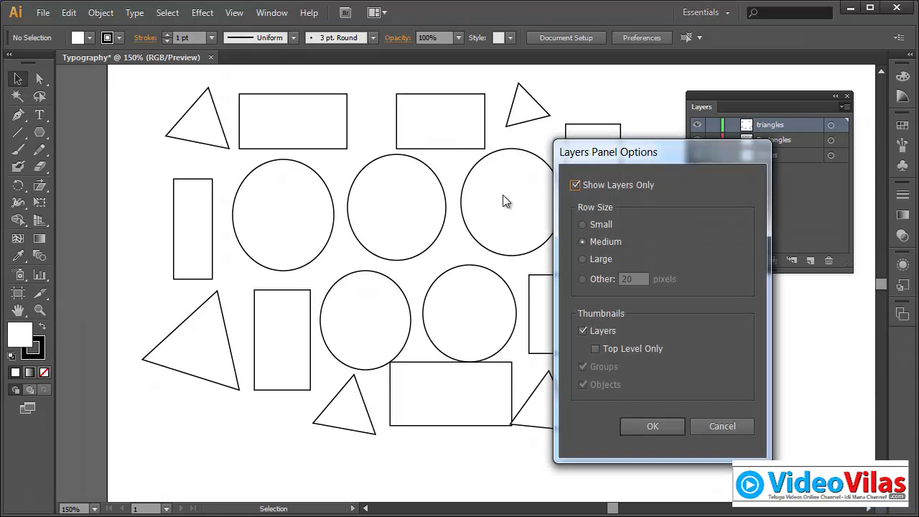
pyautogui.click(588, 184)
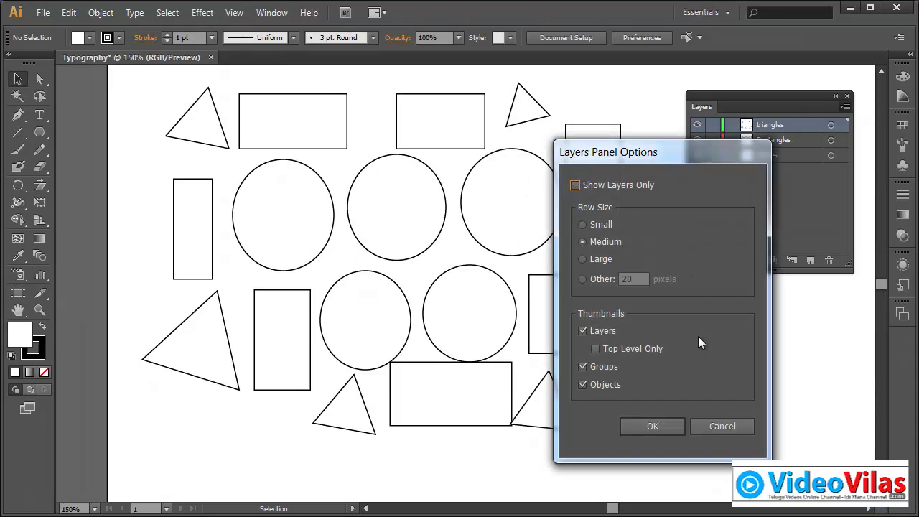
pyautogui.click(676, 416)
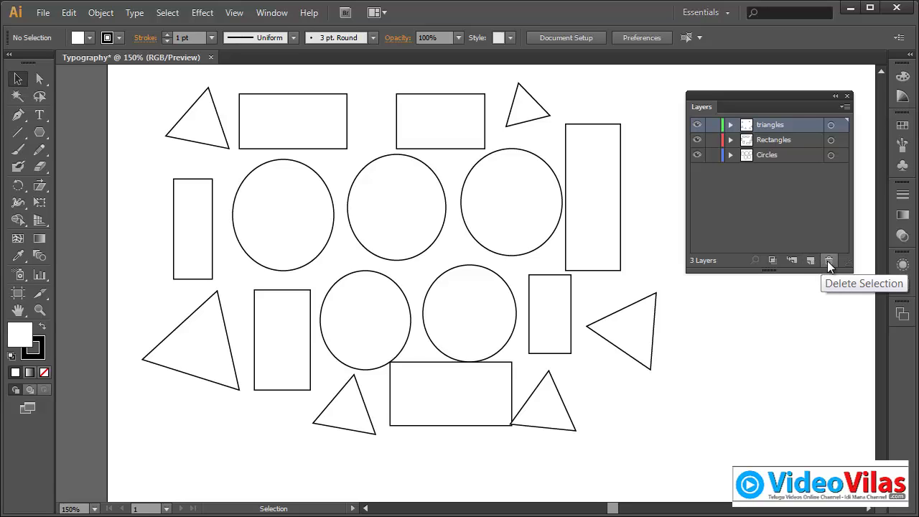
# Step: Make the Circles layer active and clear the layer highlighting
pyautogui.click(784, 155)
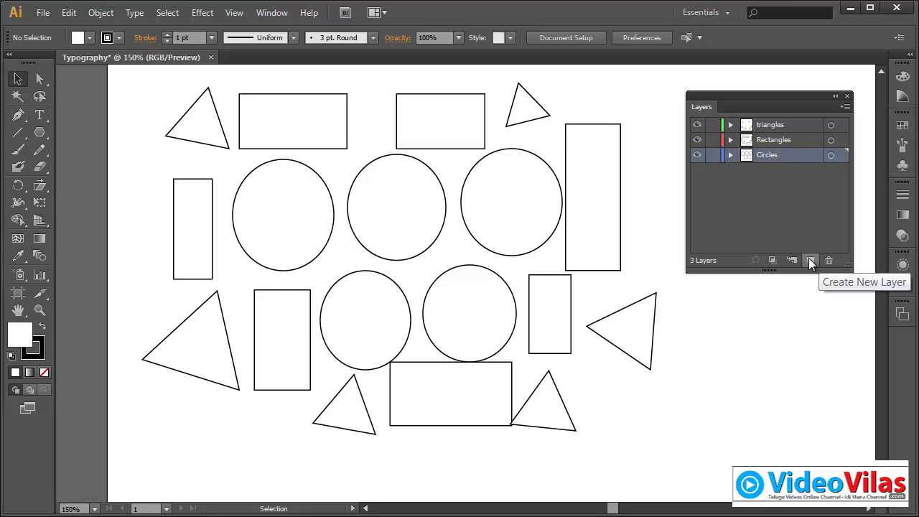
pyautogui.click(779, 188)
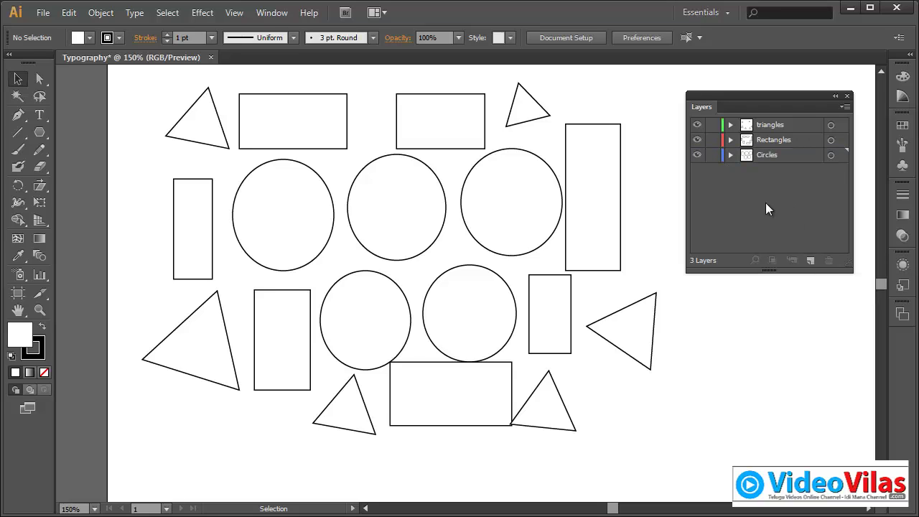
# Step: Add a sublayer inside the Circles layer and name it "small circles"
pyautogui.click(756, 125)
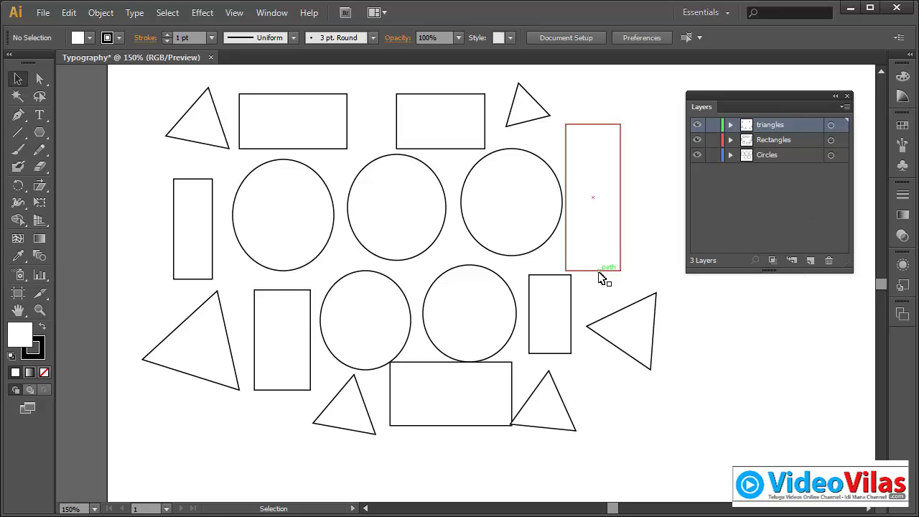
pyautogui.click(765, 155)
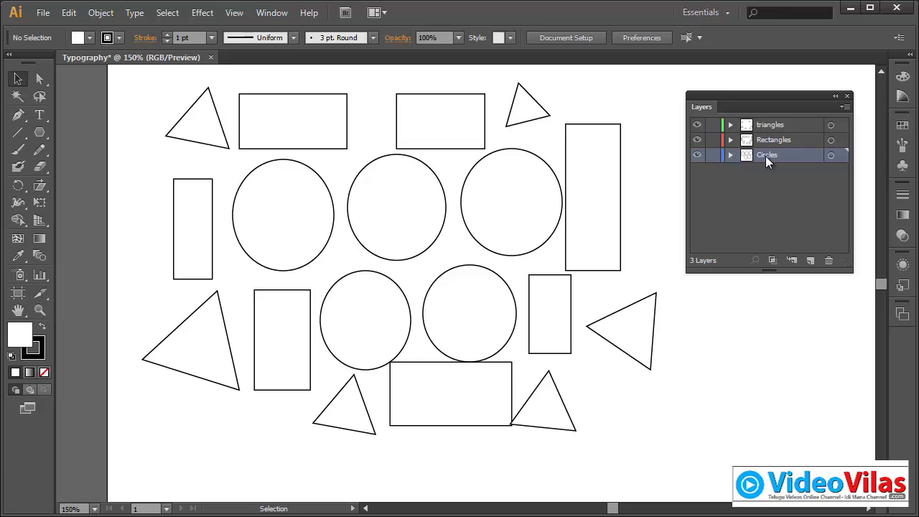
pyautogui.click(791, 260)
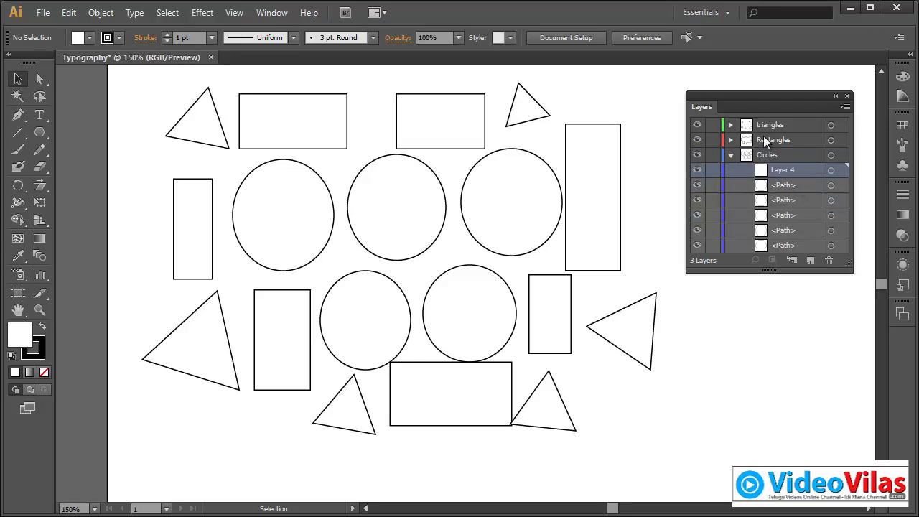
pyautogui.doubleClick(783, 171)
pyautogui.write('small circles')
pyautogui.press('Return')
# Step: Widen, shorten and reposition the Layers panel, and collapse and re-expand the Circles layer
pyautogui.moveTo(852, 271); pyautogui.dragTo(898, 240)
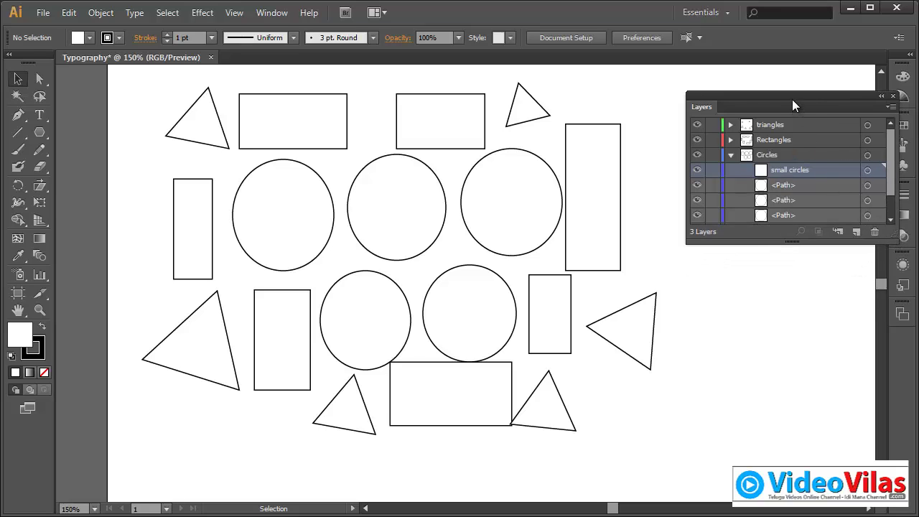
pyautogui.moveTo(793, 106); pyautogui.dragTo(751, 89)
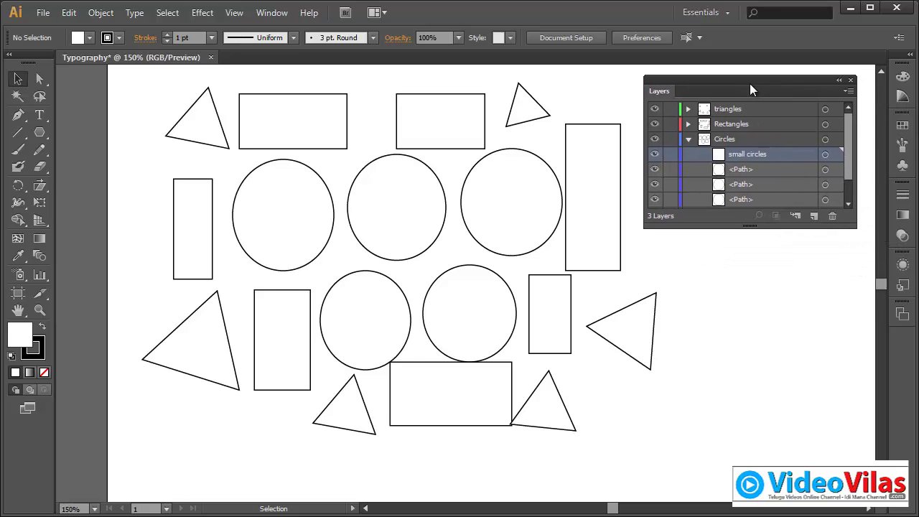
pyautogui.click(688, 140)
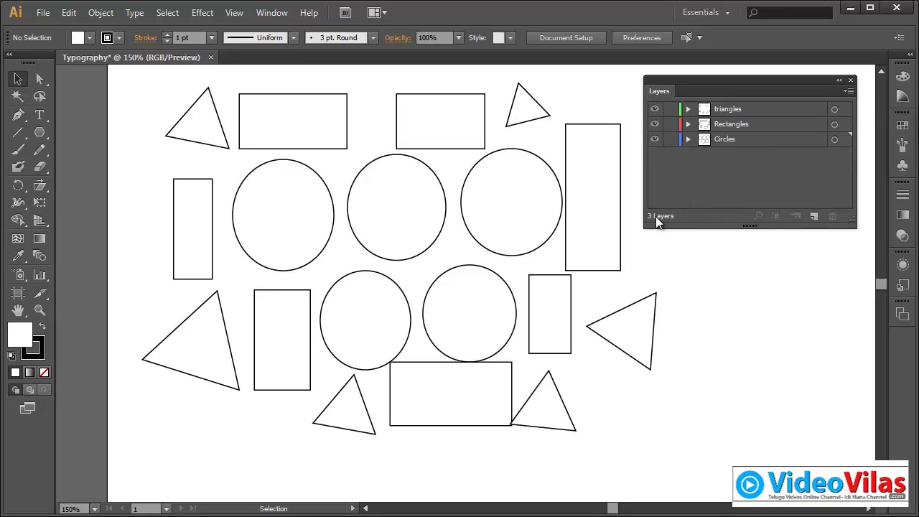
pyautogui.click(689, 140)
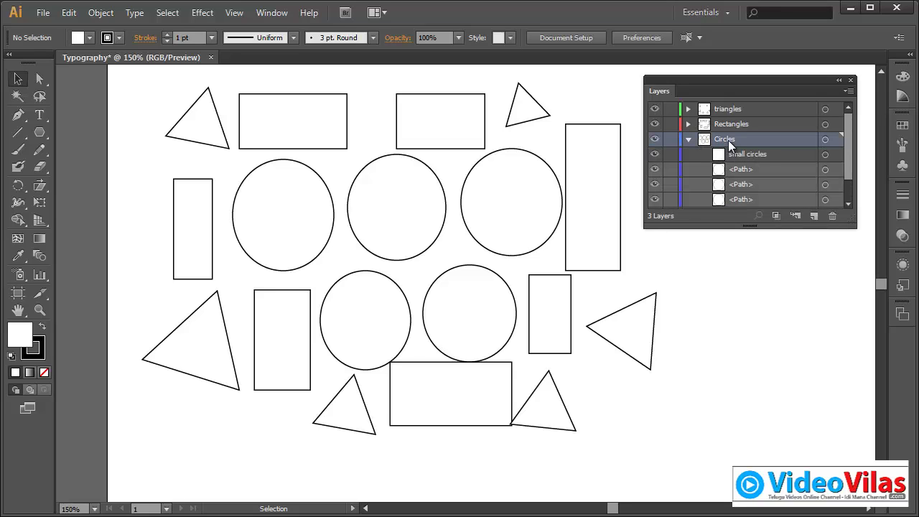
# Step: On the small circles sublayer, draw three small ellipses inside each of the five large circles, and collapse the Circles layer
pyautogui.click(751, 154)
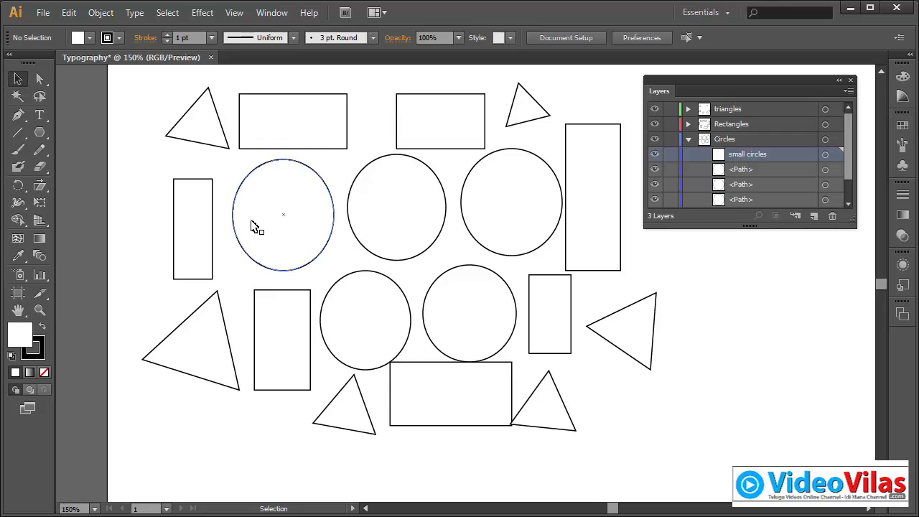
pyautogui.moveTo(40, 131); pyautogui.dragTo(100, 162)
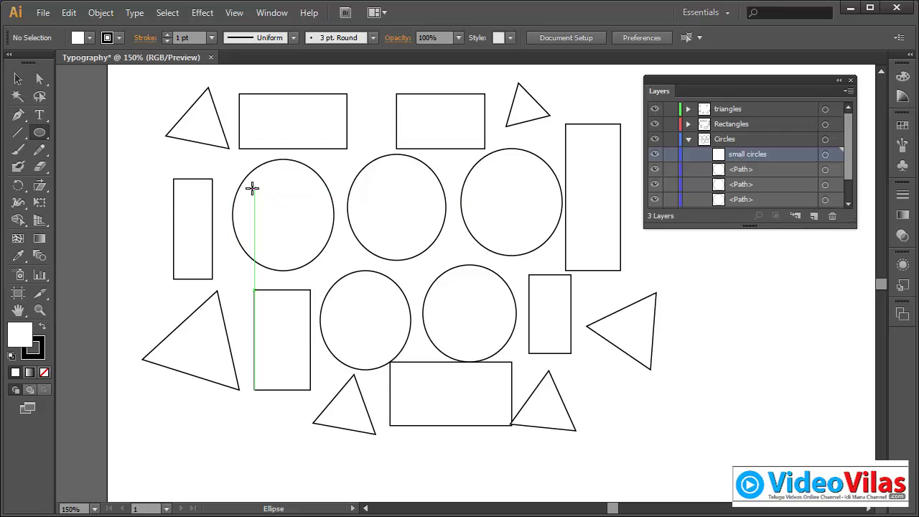
pyautogui.moveTo(253, 188)
pyautogui.mouseDown()
pyautogui.moveTo(270, 207)
pyautogui.moveTo(310, 202)
pyautogui.moveTo(294, 242)
pyautogui.mouseUp()
pyautogui.moveTo(373, 171)
pyautogui.mouseDown()
pyautogui.moveTo(390, 188)
pyautogui.moveTo(433, 188)
pyautogui.mouseUp()
pyautogui.moveTo(397, 213); pyautogui.dragTo(406, 229)
pyautogui.moveTo(369, 291)
pyautogui.mouseDown()
pyautogui.moveTo(383, 302)
pyautogui.moveTo(344, 302)
pyautogui.moveTo(368, 347)
pyautogui.mouseUp()
pyautogui.moveTo(448, 279)
pyautogui.mouseDown()
pyautogui.moveTo(464, 304)
pyautogui.moveTo(498, 307)
pyautogui.moveTo(478, 340)
pyautogui.mouseUp()
pyautogui.moveTo(479, 174)
pyautogui.mouseDown()
pyautogui.moveTo(499, 194)
pyautogui.moveTo(542, 195)
pyautogui.moveTo(522, 232)
pyautogui.mouseUp()
pyautogui.click(19, 79)
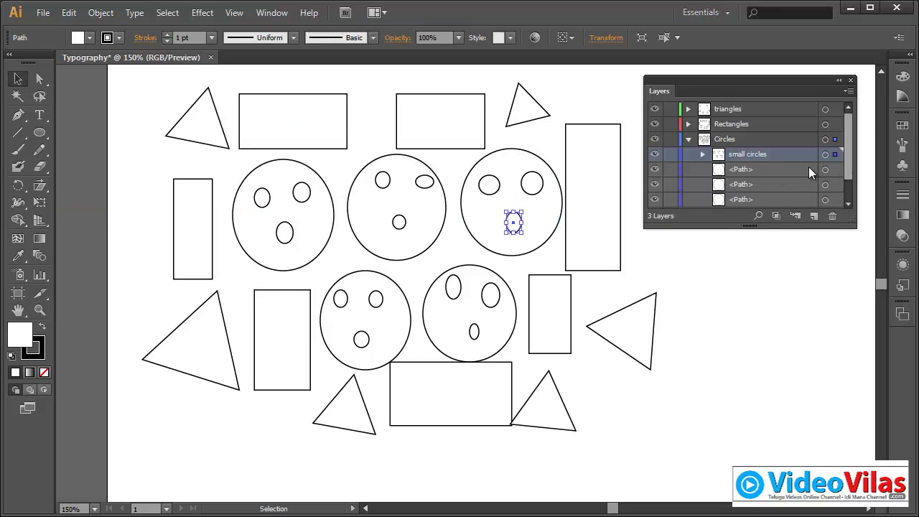
pyautogui.click(688, 139)
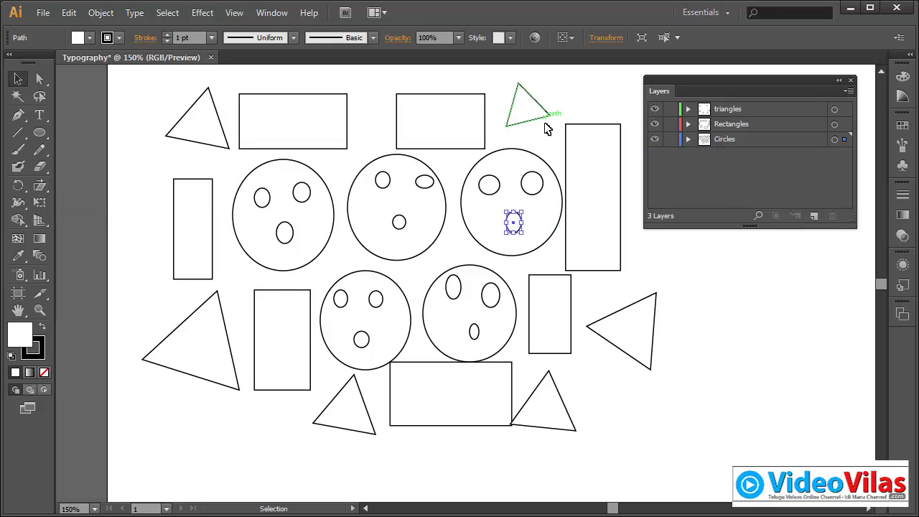
pyautogui.click(588, 88)
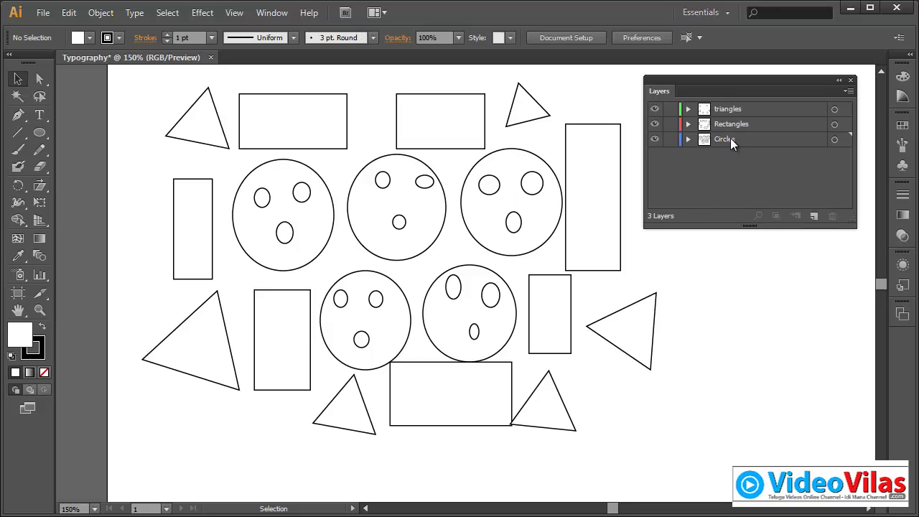
# Step: Hide and reshow the whole Circles layer, and do the same for only its small circles sublayer
pyautogui.click(654, 139)
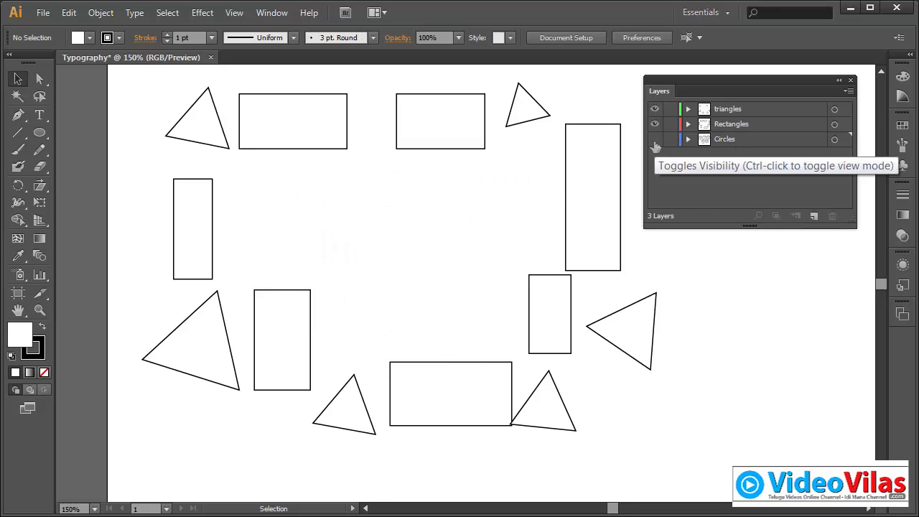
pyautogui.click(653, 139)
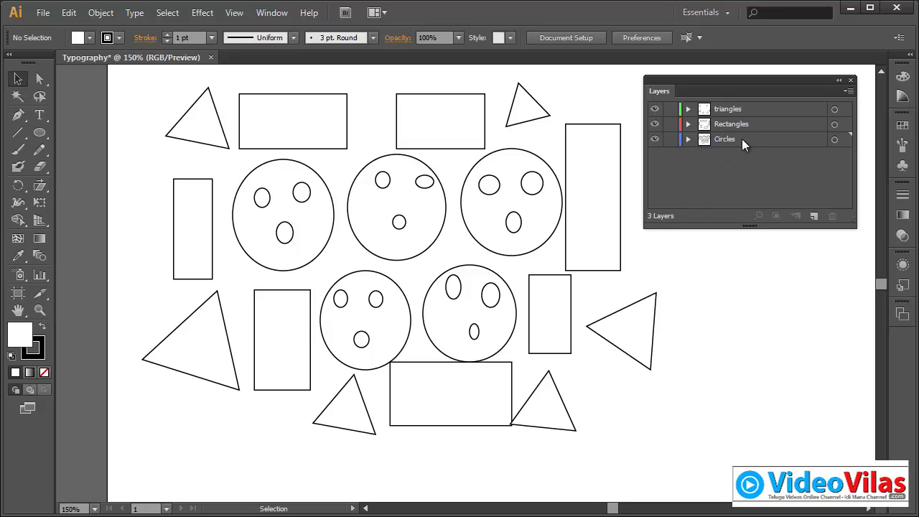
pyautogui.click(688, 139)
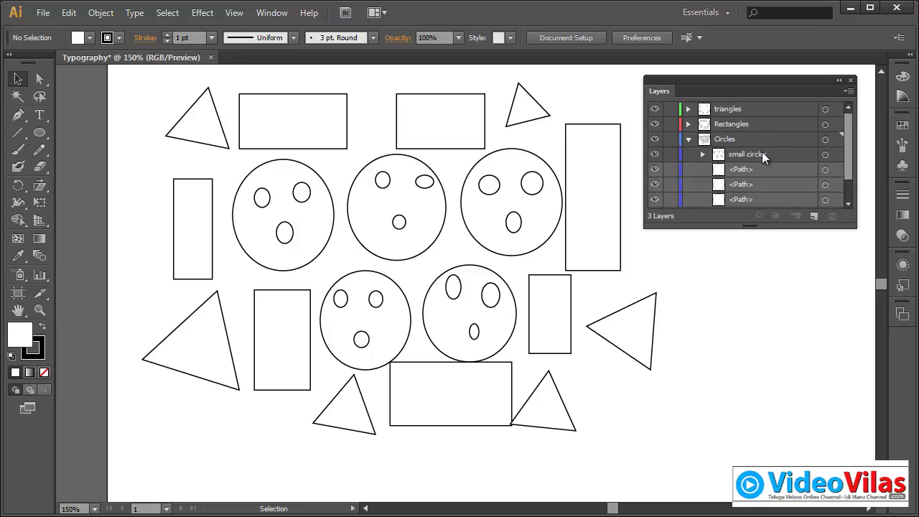
pyautogui.click(654, 154)
pyautogui.click(655, 154)
pyautogui.click(687, 139)
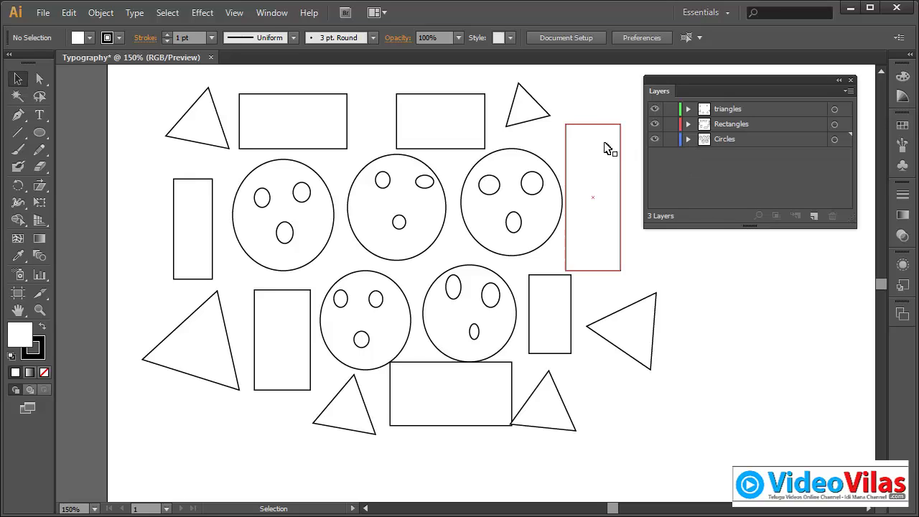
# Step: Make the triangles layer active, select all artwork in the document and clear the selection
pyautogui.click(718, 109)
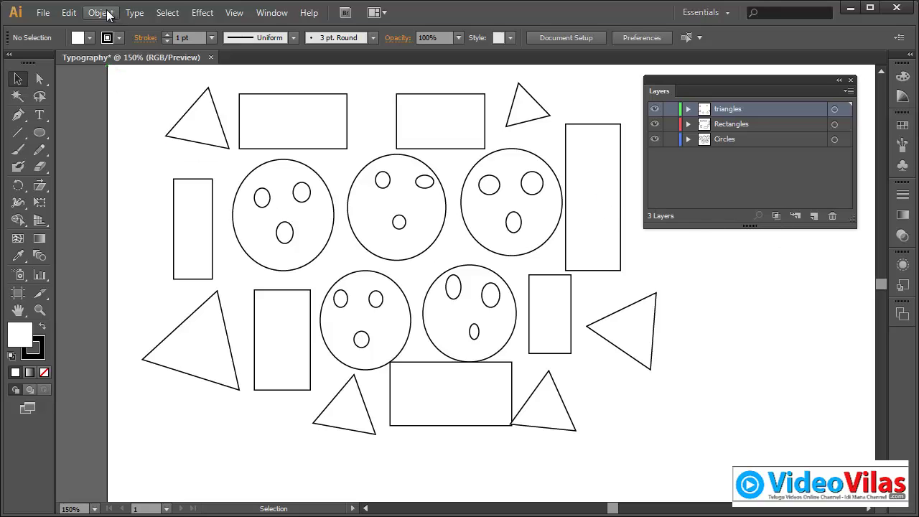
pyautogui.click(172, 15)
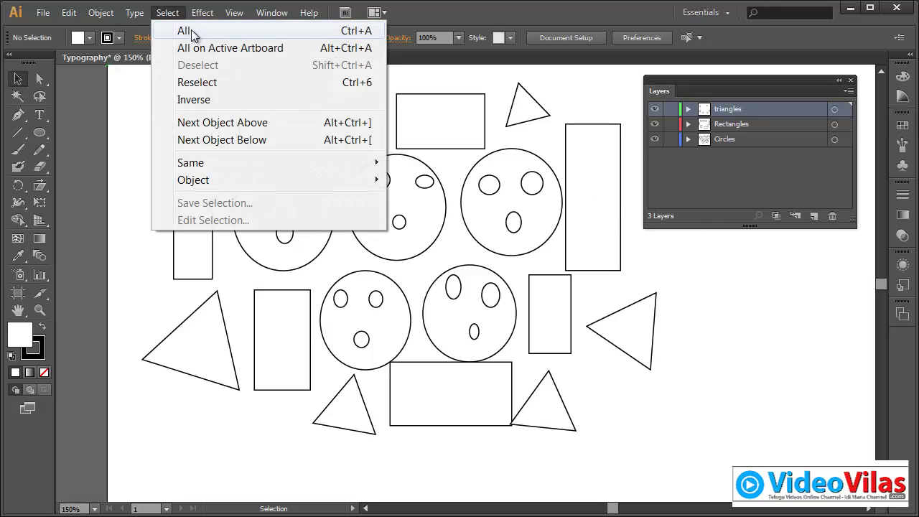
pyautogui.click(184, 31)
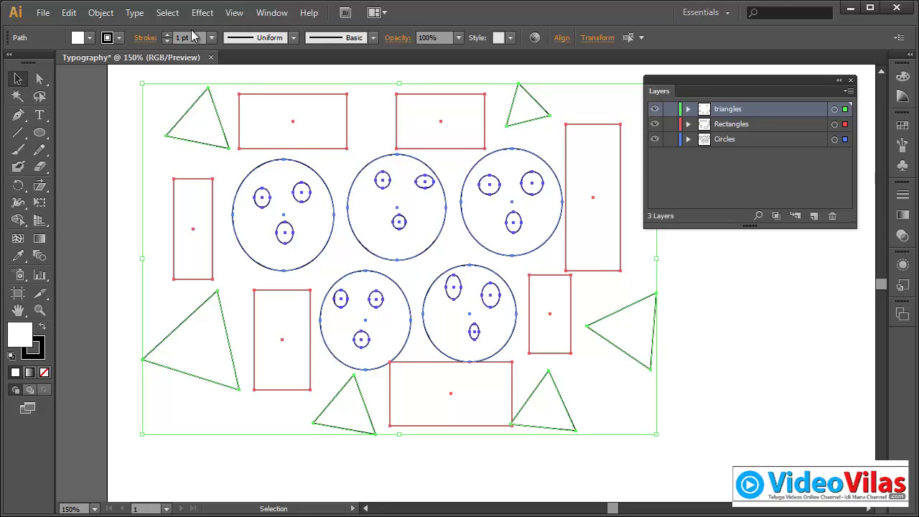
pyautogui.click(533, 76)
pyautogui.click(168, 13)
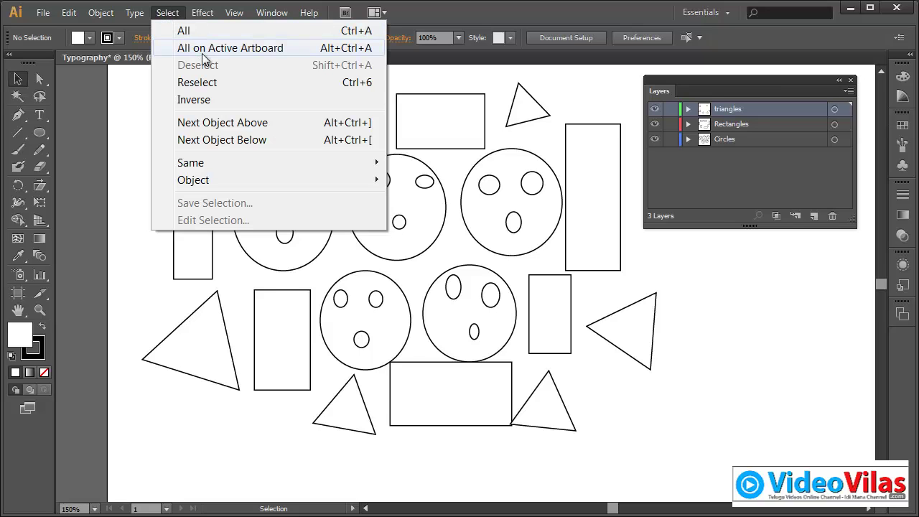
pyautogui.moveTo(214, 162)
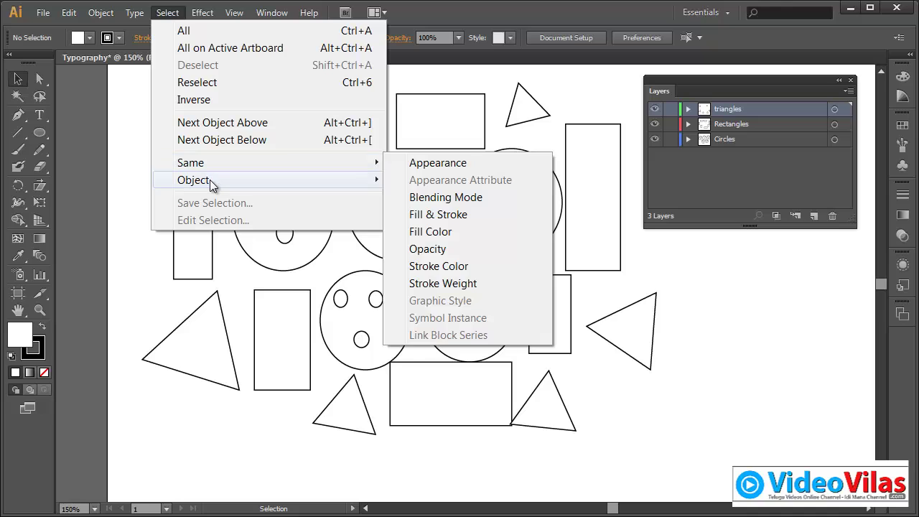
pyautogui.moveTo(209, 181)
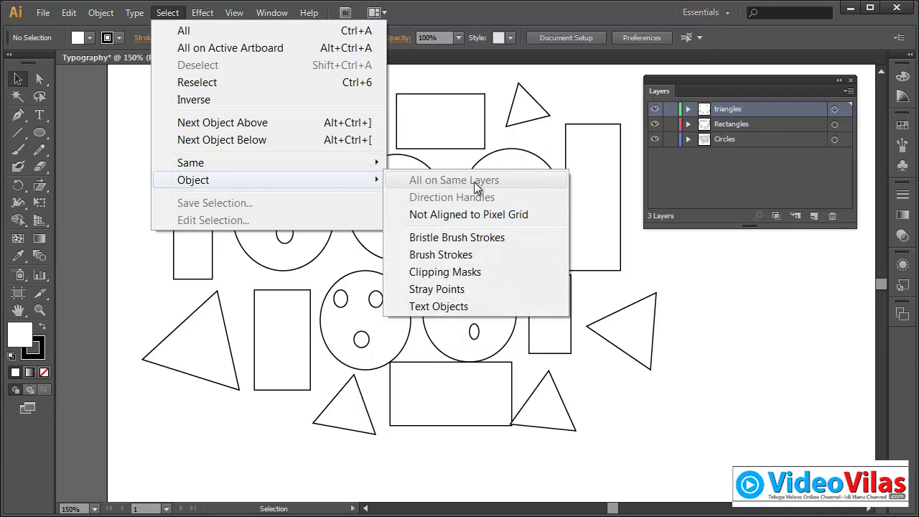
pyautogui.click(572, 142)
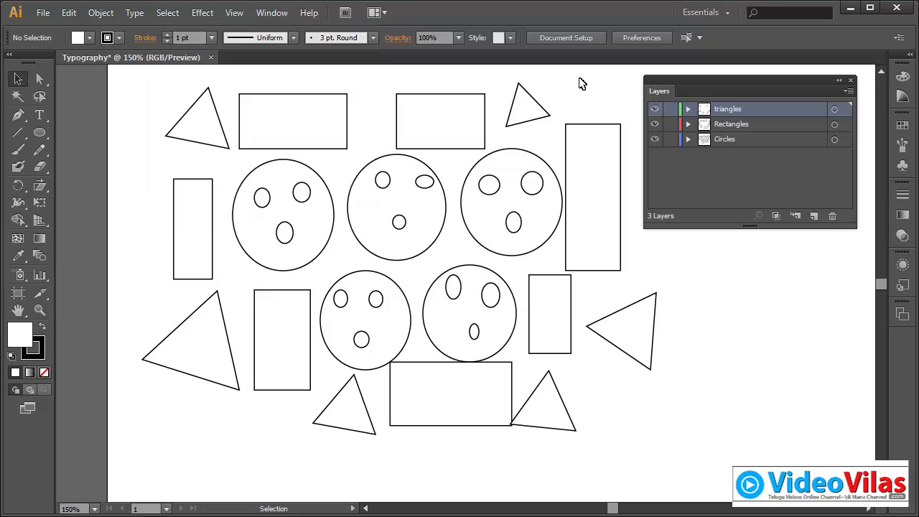
# Step: Select everything on the triangles layer, clear the selection and keep the triangles layer active
pyautogui.click(834, 109)
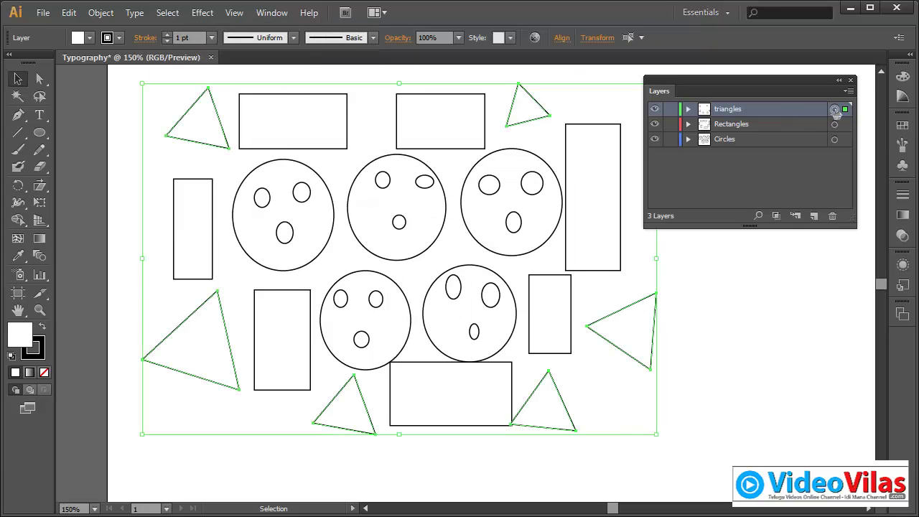
pyautogui.click(605, 112)
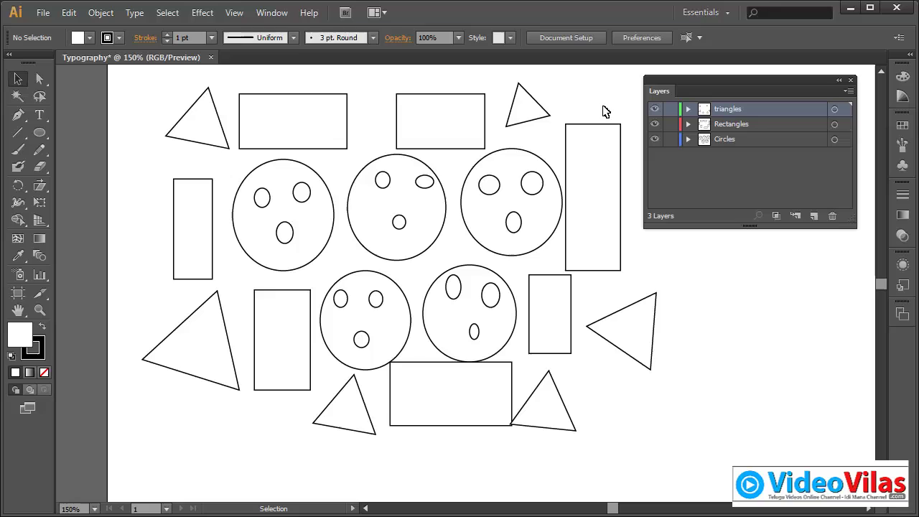
pyautogui.click(735, 124)
pyautogui.click(736, 109)
# Step: Select the small triangle at the upper right of the artwork and extend the selection to All on Same Layers
pyautogui.click(528, 109)
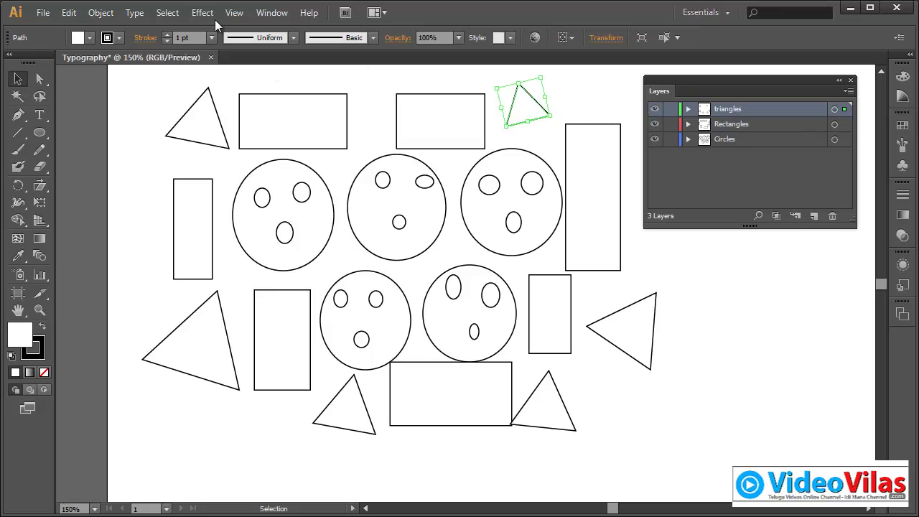
pyautogui.click(167, 13)
pyautogui.moveTo(202, 183)
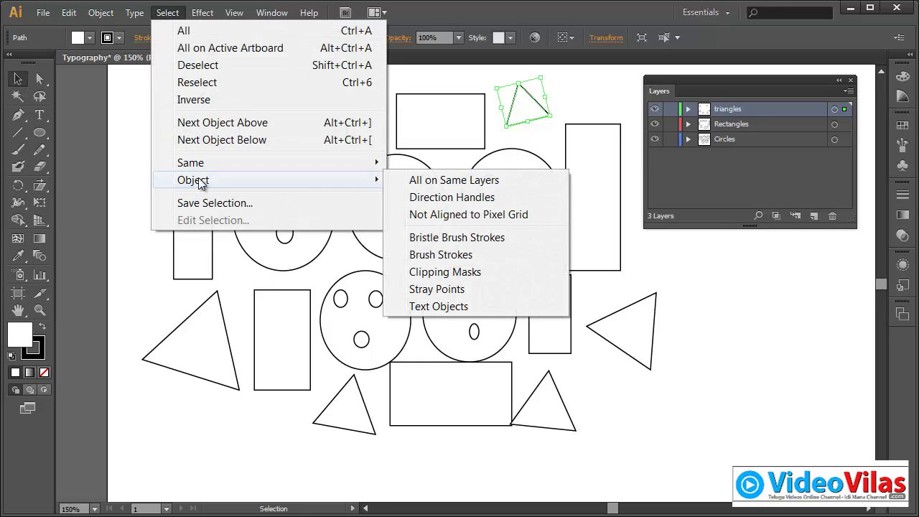
pyautogui.click(474, 181)
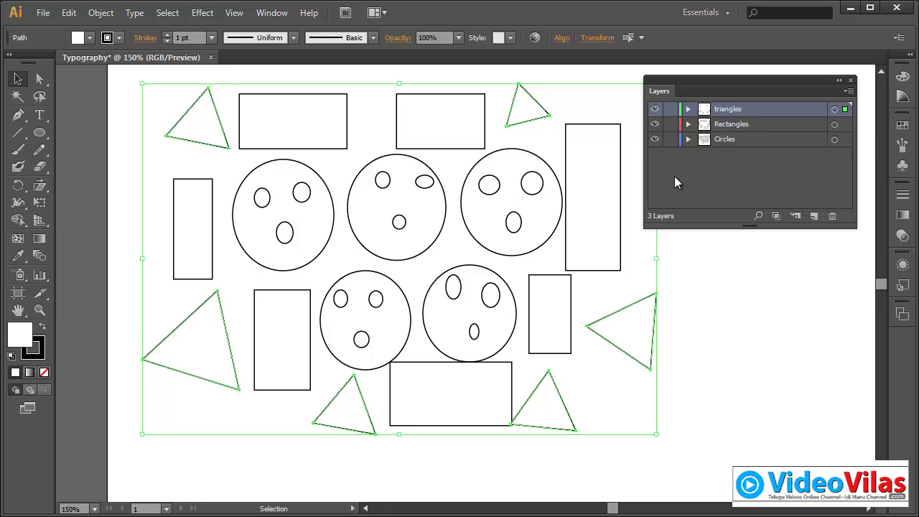
# Step: Select all artwork on the Rectangles layer, switch to all artwork on the Circles layer, and clear the selection
pyautogui.click(835, 125)
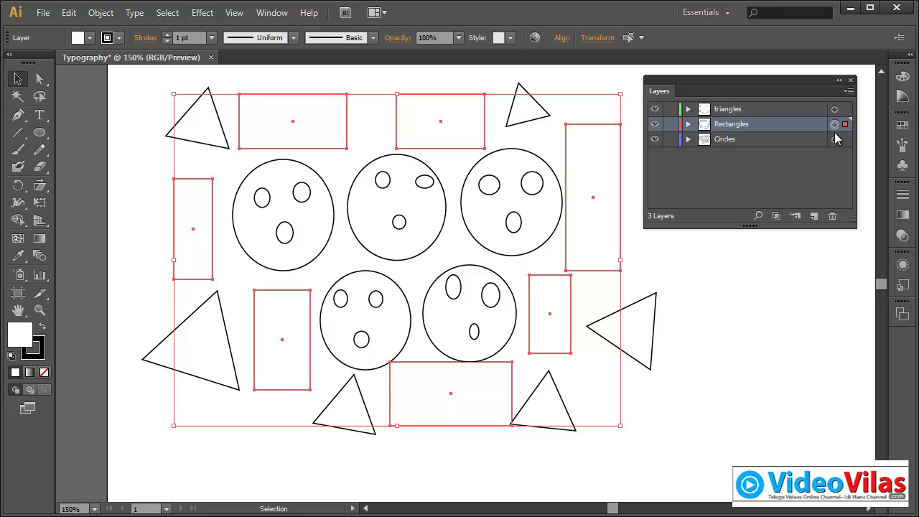
pyautogui.click(834, 139)
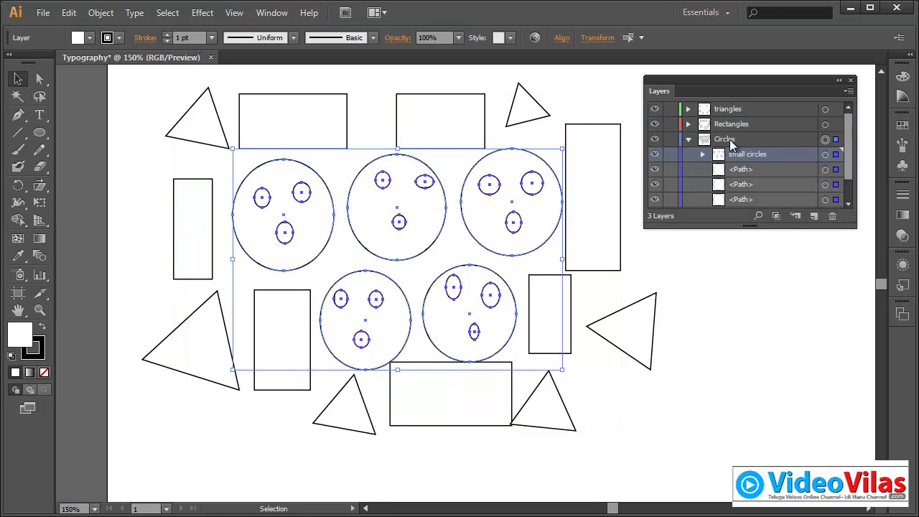
pyautogui.click(687, 139)
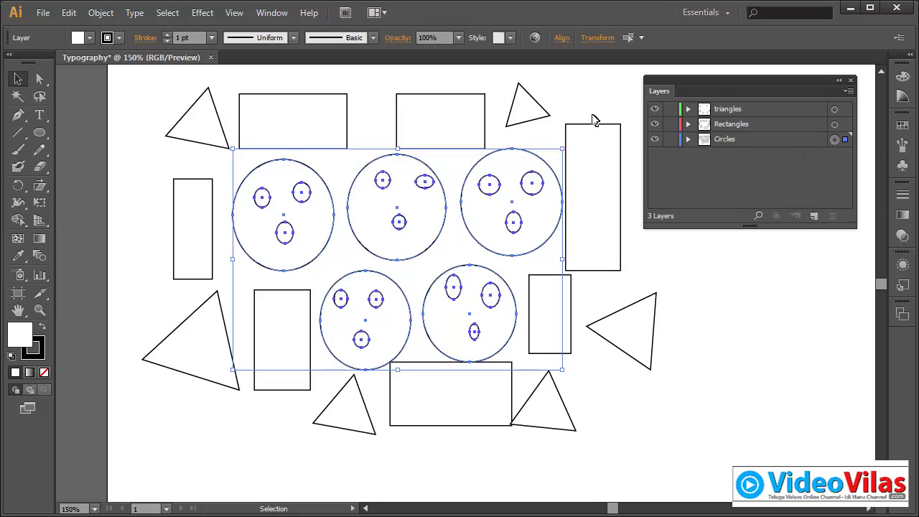
pyautogui.click(600, 108)
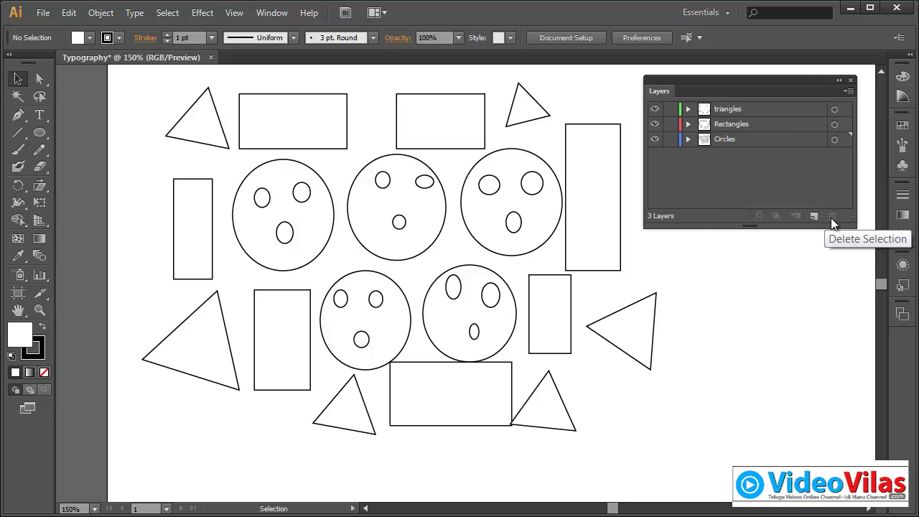
# Step: Select all artwork on the triangles layer and toggle the layer's lock and visibility off and on
pyautogui.click(728, 110)
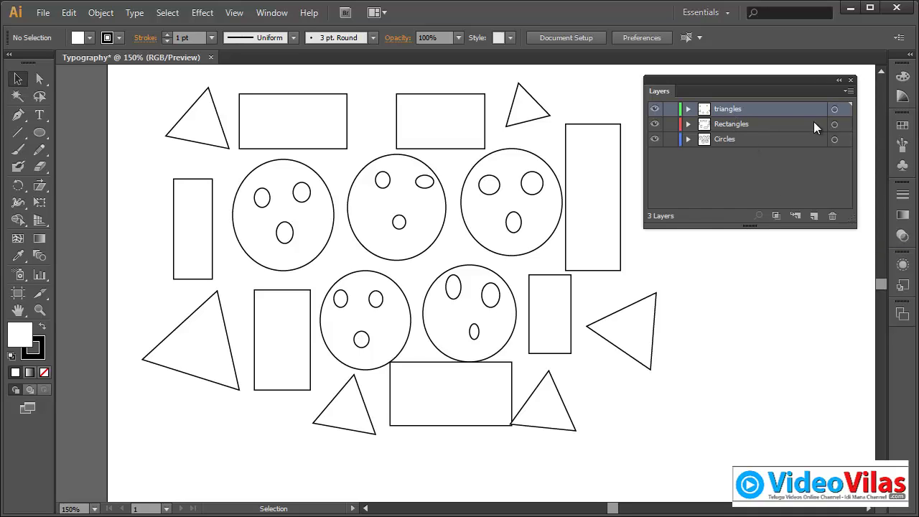
pyautogui.click(834, 110)
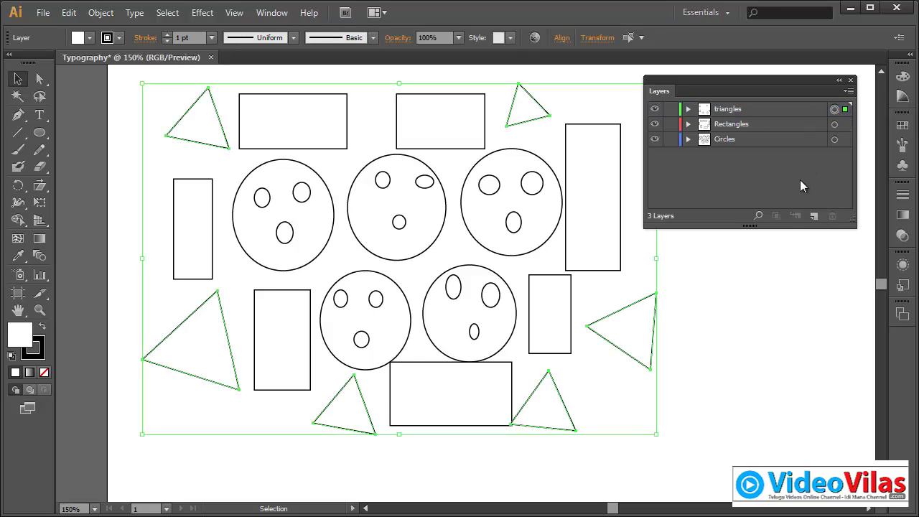
pyautogui.moveTo(670, 109); pyautogui.dragTo(669, 147)
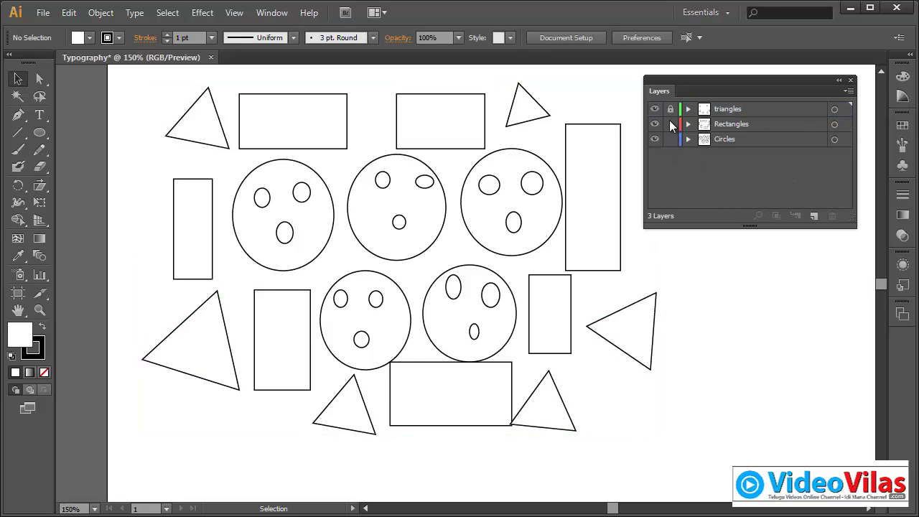
pyautogui.moveTo(654, 109)
pyautogui.mouseDown()
pyautogui.moveTo(654, 132)
pyautogui.moveTo(658, 109)
pyautogui.mouseUp()
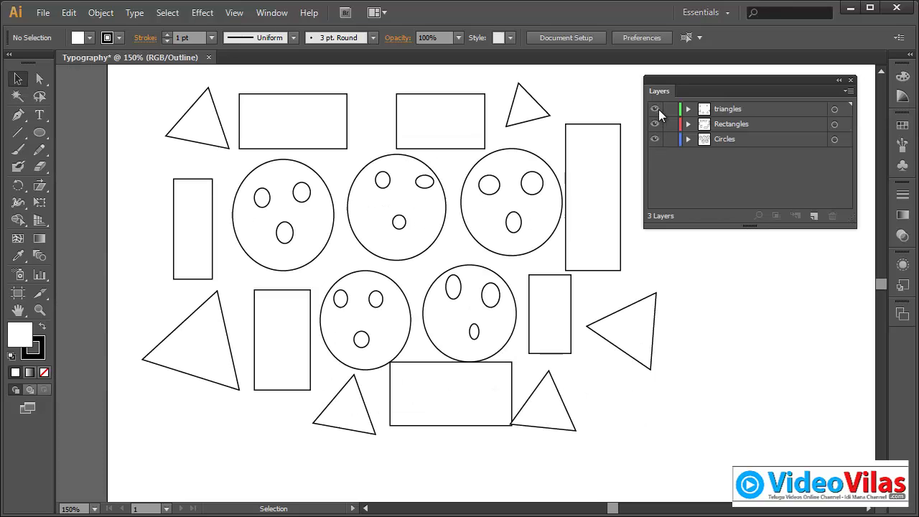
# Step: Set the triangles layer's color to Orange, select its artwork to check the color and clear the selection
pyautogui.click(706, 113)
pyautogui.doubleClick(706, 112)
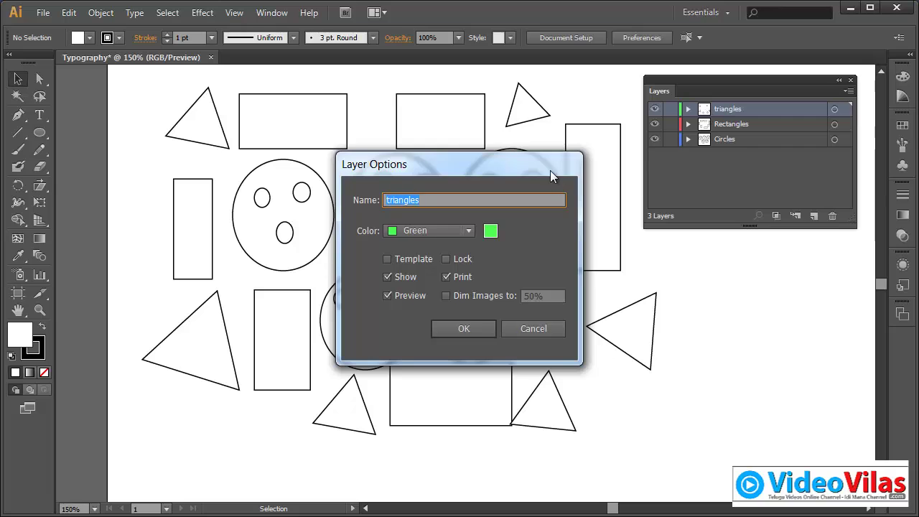
pyautogui.moveTo(550, 170); pyautogui.dragTo(810, 234)
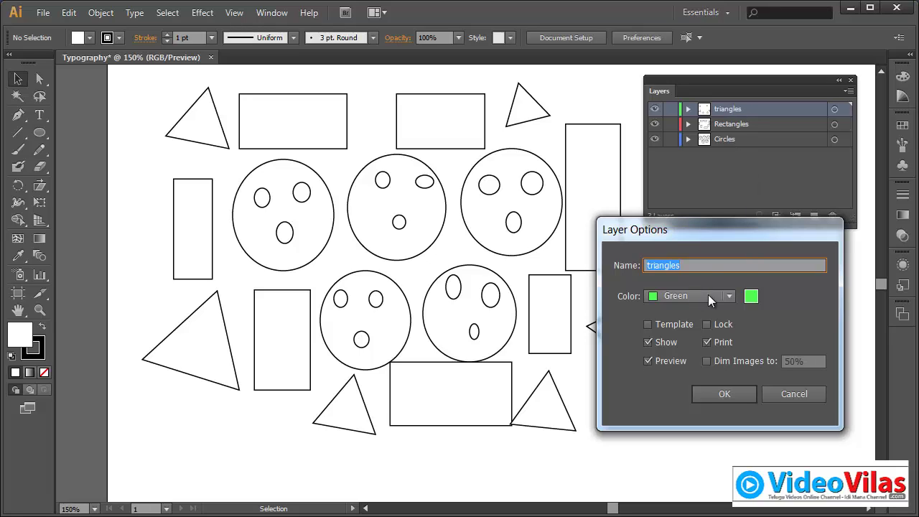
pyautogui.click(729, 296)
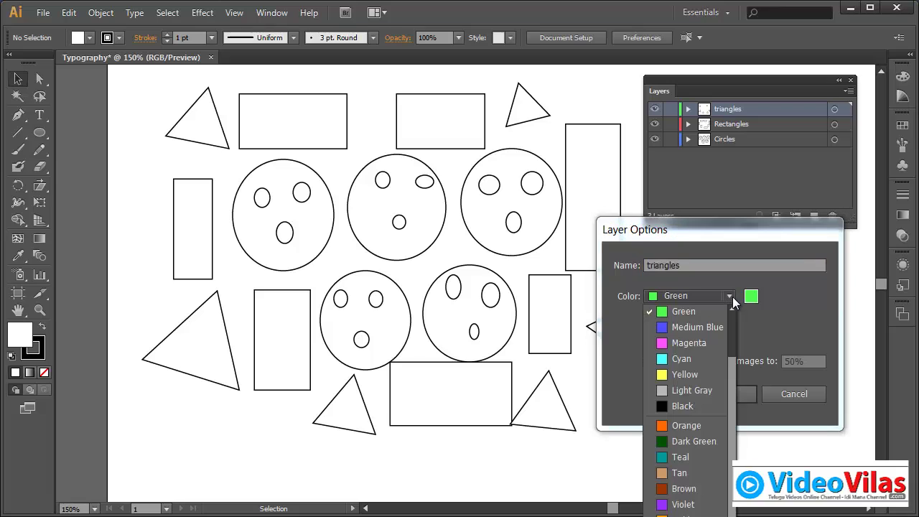
pyautogui.moveTo(729, 367); pyautogui.dragTo(732, 313)
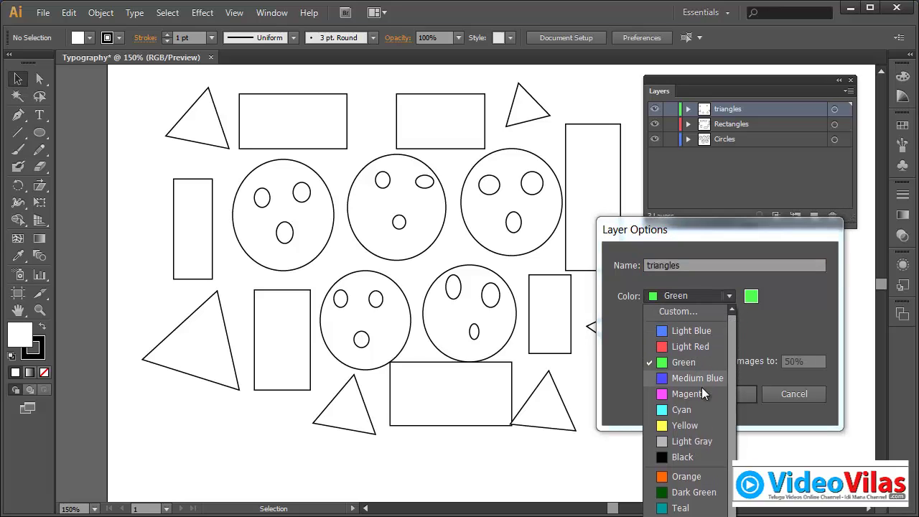
pyautogui.click(703, 473)
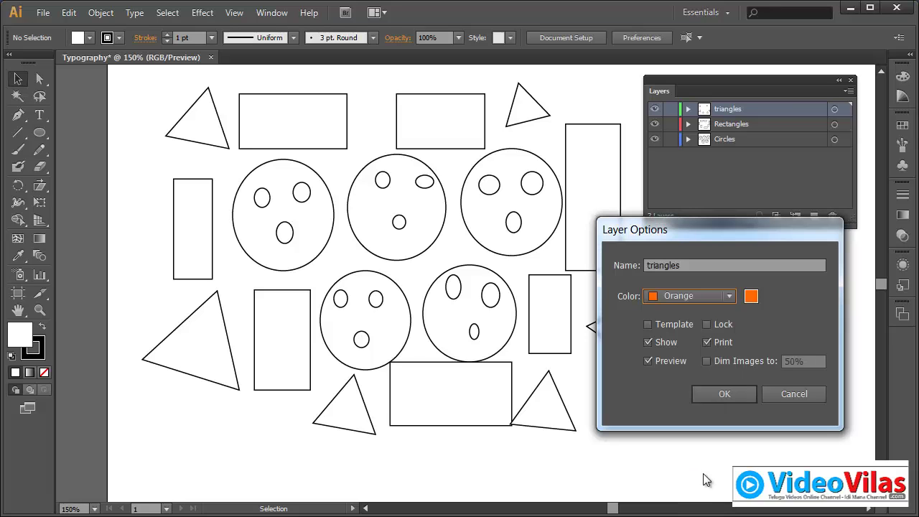
pyautogui.click(744, 393)
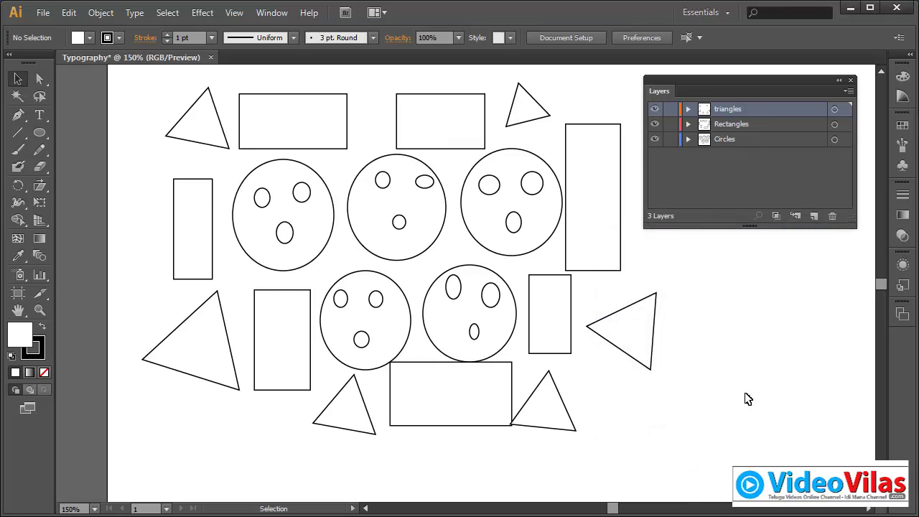
pyautogui.click(834, 110)
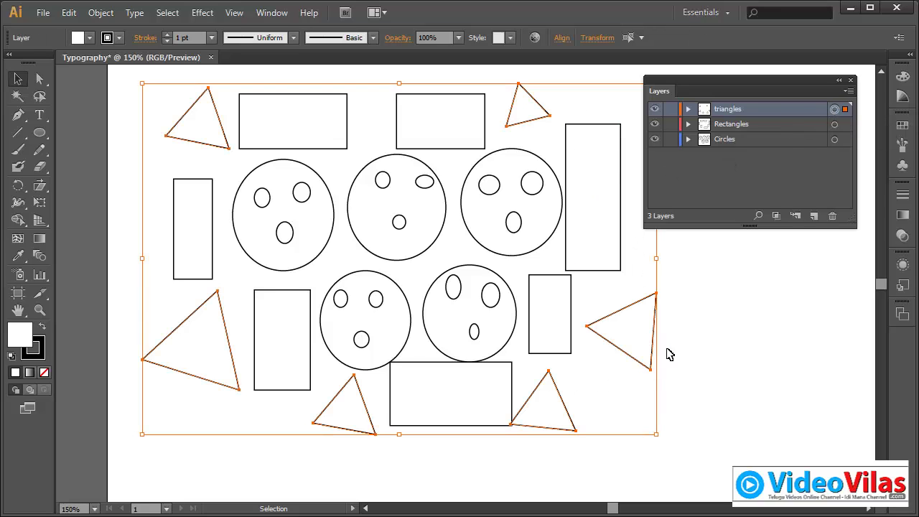
pyautogui.click(706, 319)
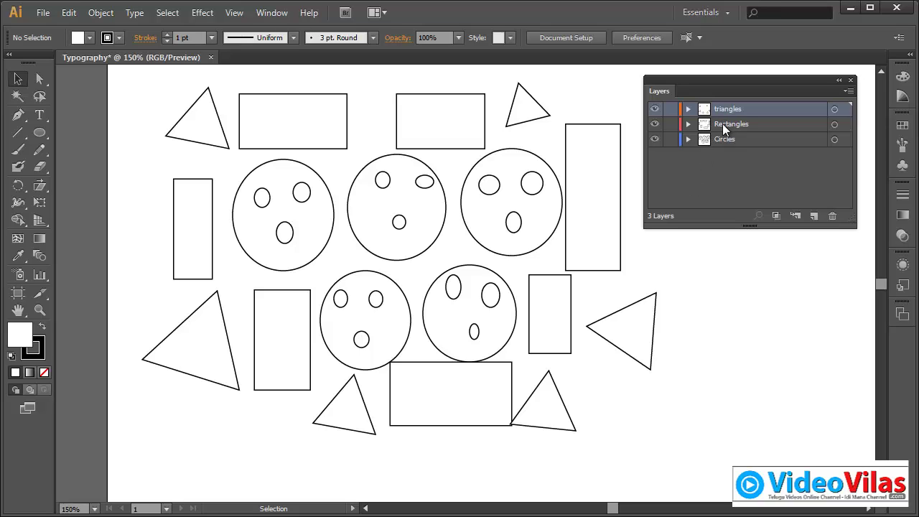
# Step: Set the Rectangles layer's color to Violet in its layer options
pyautogui.doubleClick(704, 126)
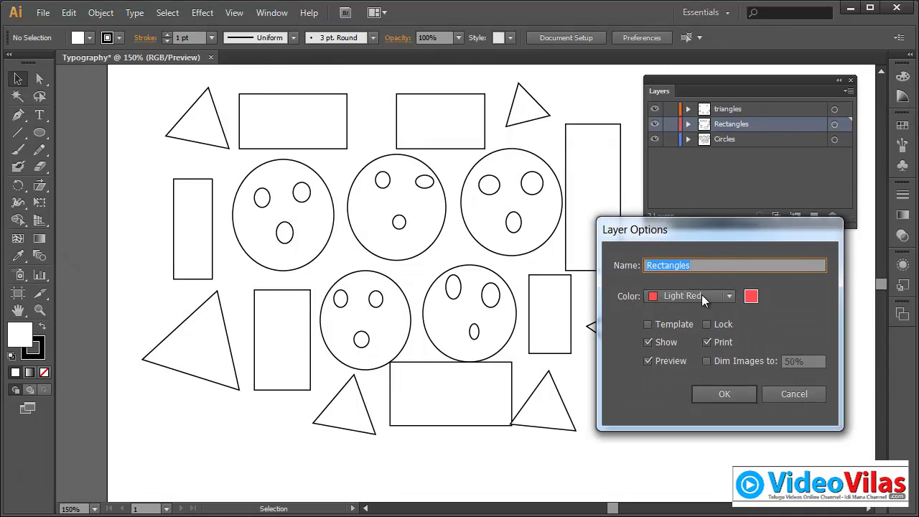
pyautogui.click(726, 297)
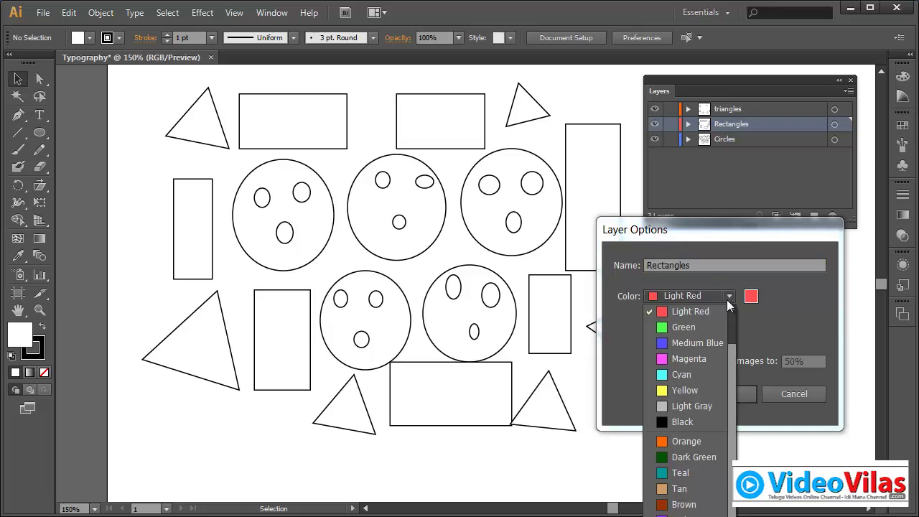
pyautogui.click(694, 514)
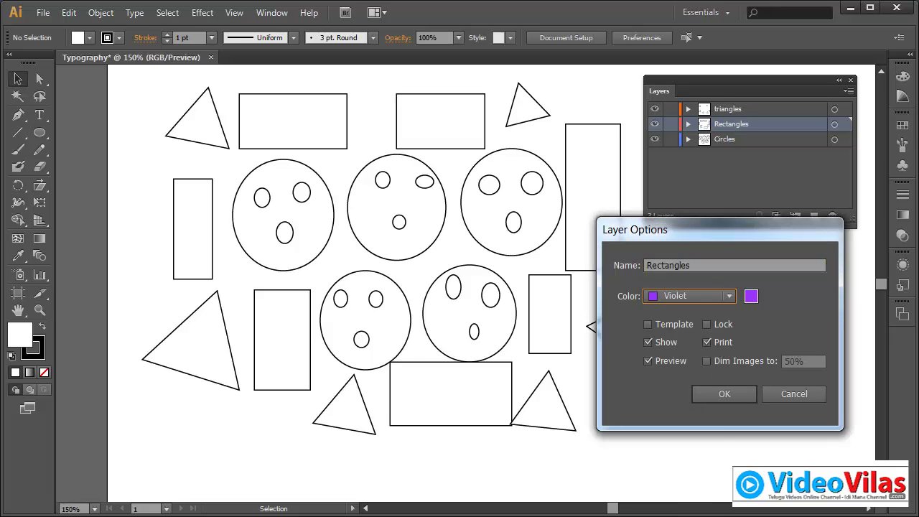
pyautogui.click(724, 394)
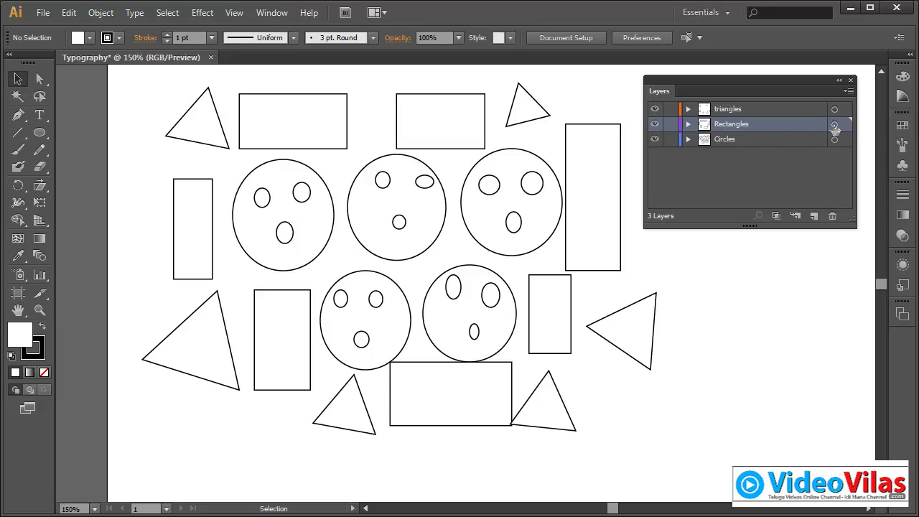
# Step: Select all artwork on the Rectangles, triangles and Circles layers in turn, collapse the Circles layer and clear the selection
pyautogui.click(834, 124)
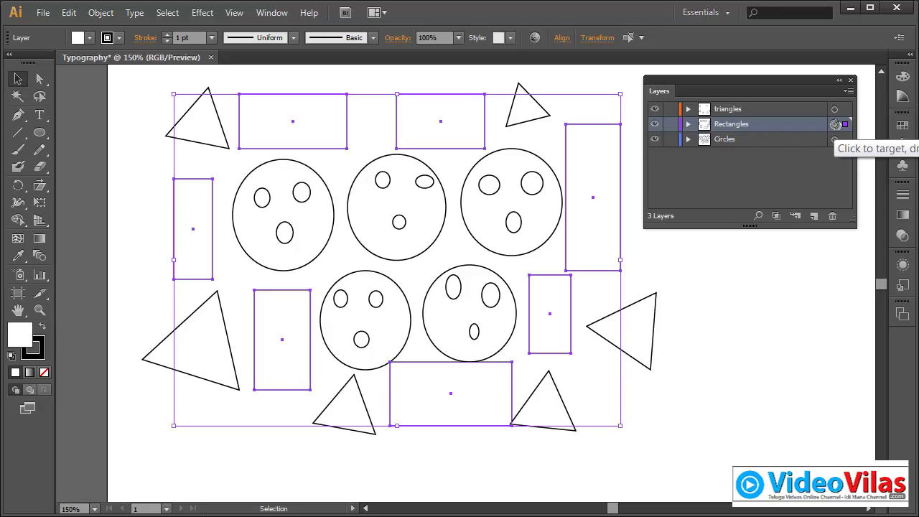
pyautogui.click(834, 109)
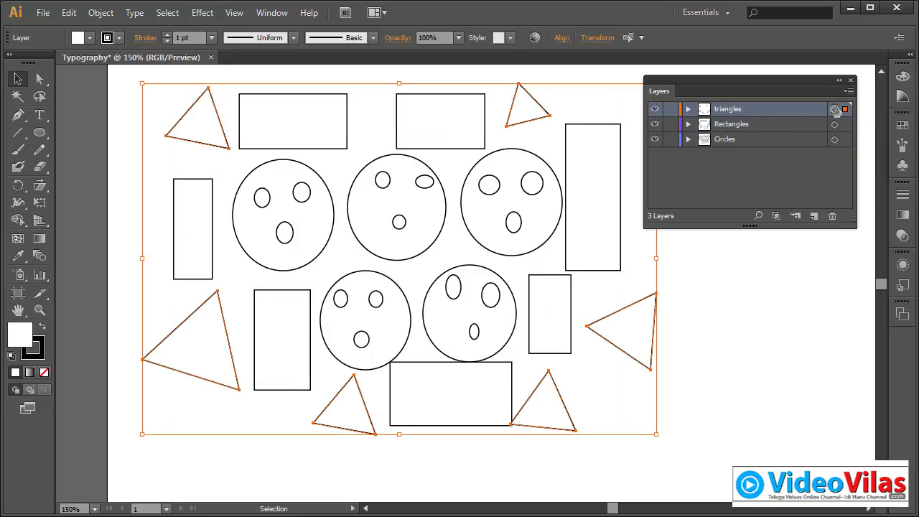
pyautogui.click(833, 140)
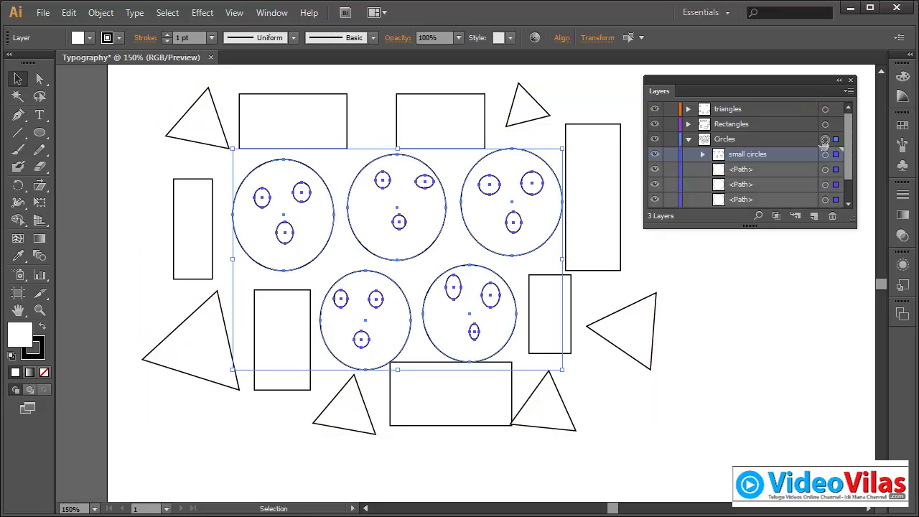
pyautogui.click(689, 140)
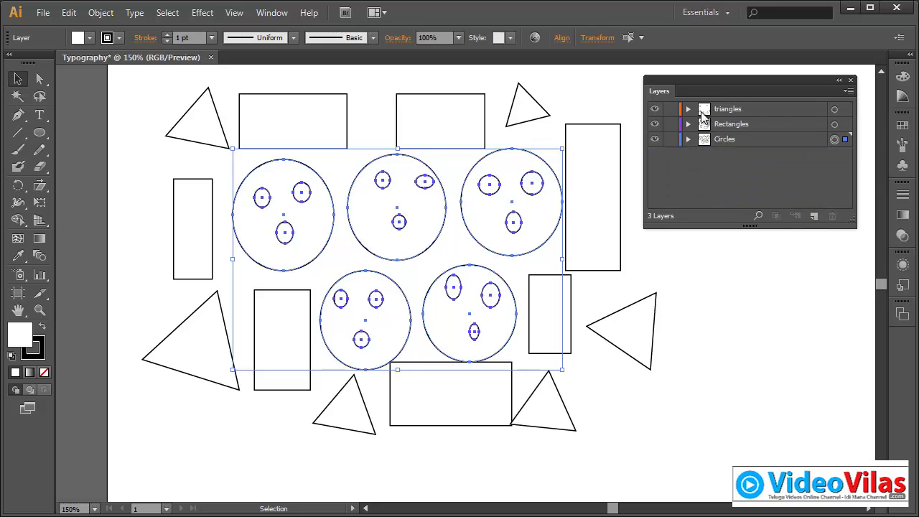
pyautogui.click(629, 89)
# Step: Try the Lock and Show options in the triangles layer's options and discard the changes
pyautogui.doubleClick(706, 111)
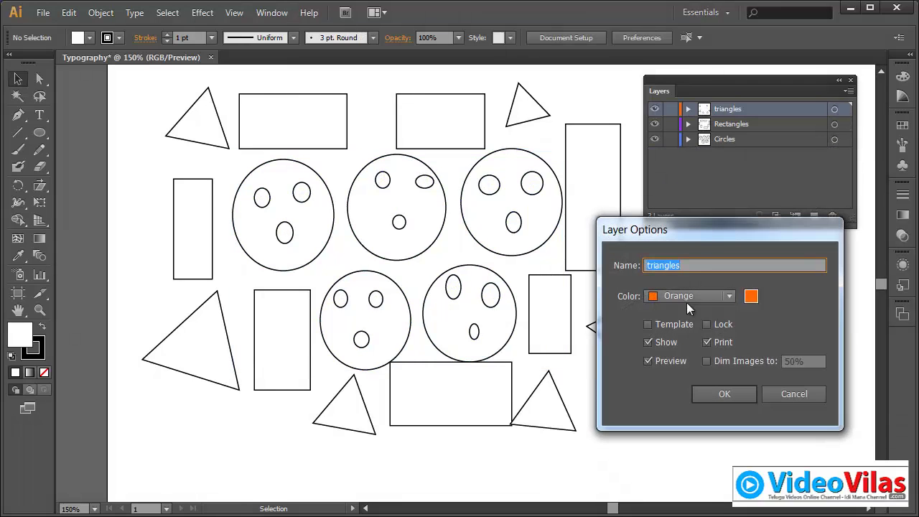
pyautogui.click(722, 326)
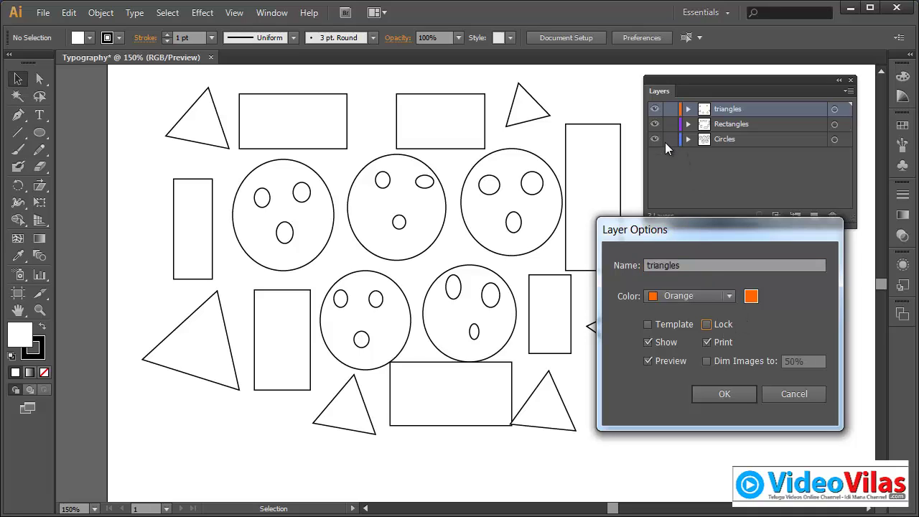
pyautogui.click(656, 340)
pyautogui.click(653, 340)
pyautogui.click(789, 393)
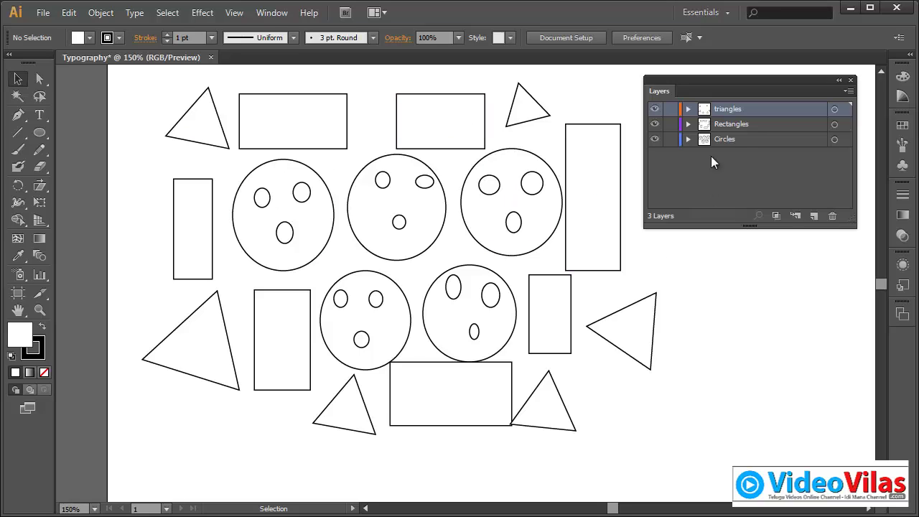
# Step: Turn off the Print option for the triangles layer
pyautogui.doubleClick(708, 112)
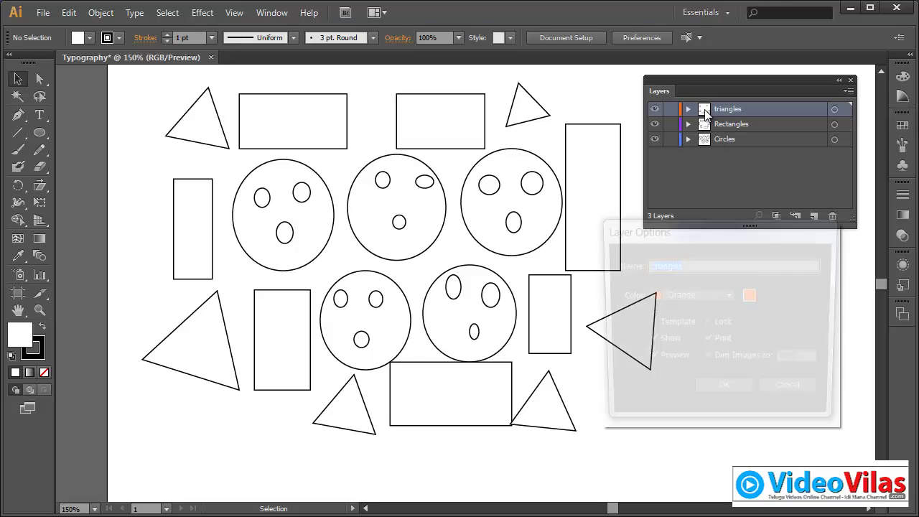
pyautogui.click(724, 342)
pyautogui.click(733, 391)
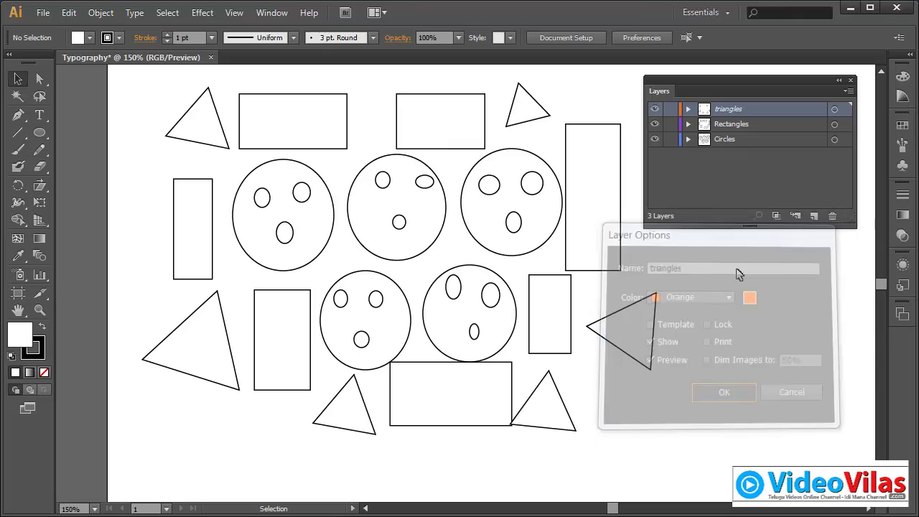
# Step: Turn off the Print option for the Rectangles layer and check the Circles layer's options
pyautogui.doubleClick(706, 125)
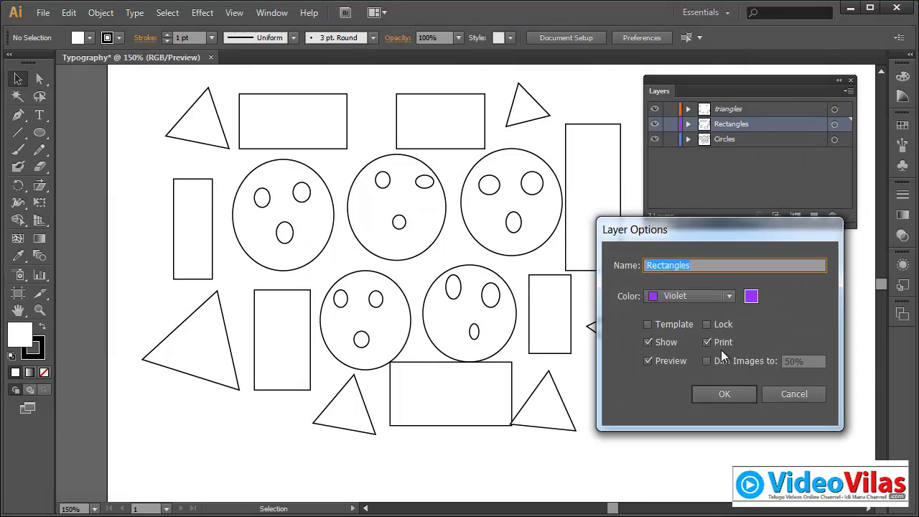
pyautogui.click(706, 343)
pyautogui.click(726, 393)
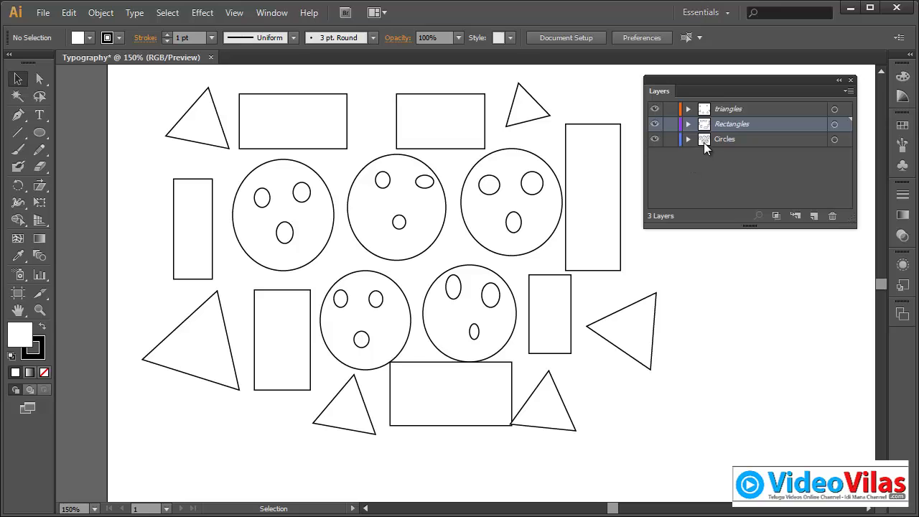
pyautogui.doubleClick(703, 141)
pyautogui.click(740, 392)
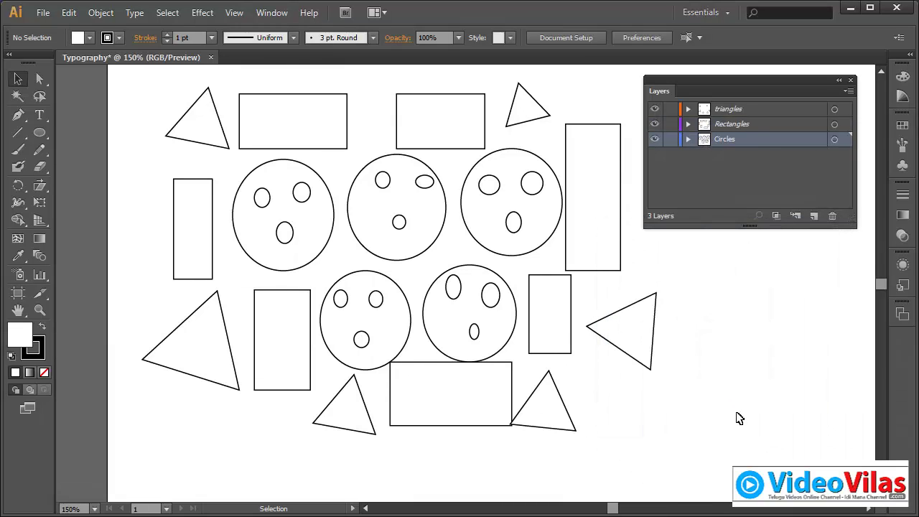
# Step: Check the print preview to see which layers print, and leave the print settings without printing
pyautogui.click(43, 13)
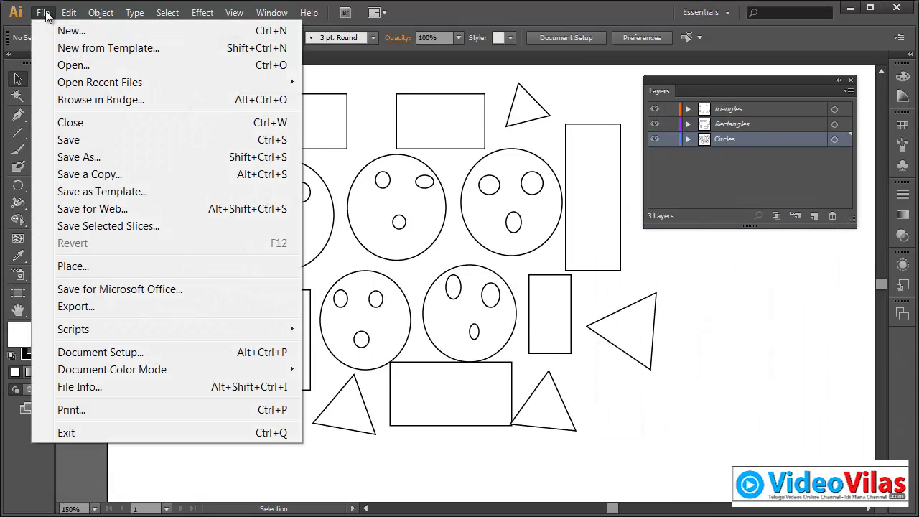
pyautogui.click(88, 410)
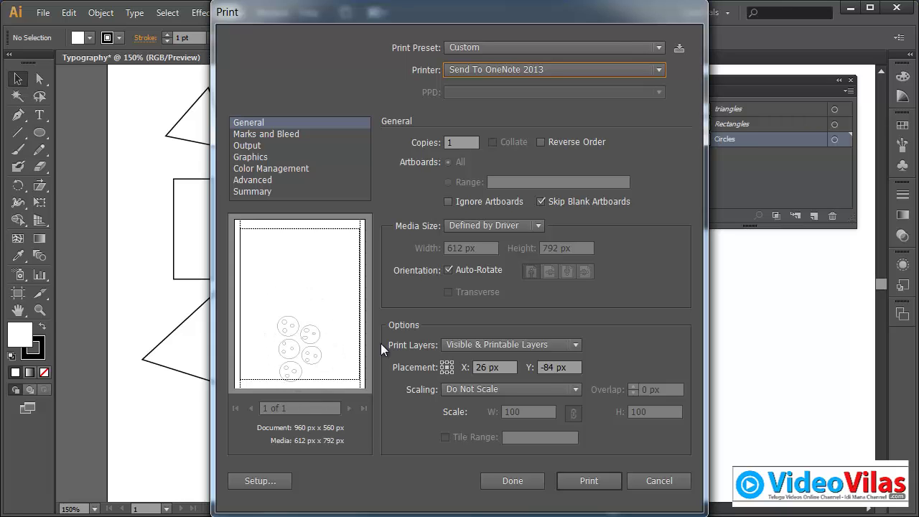
pyautogui.moveTo(614, 25); pyautogui.dragTo(717, 31)
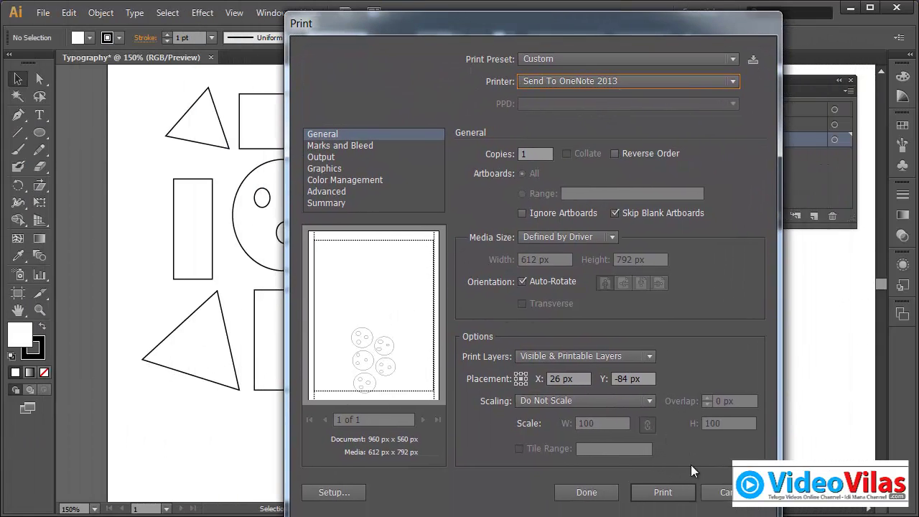
pyautogui.press('Escape')
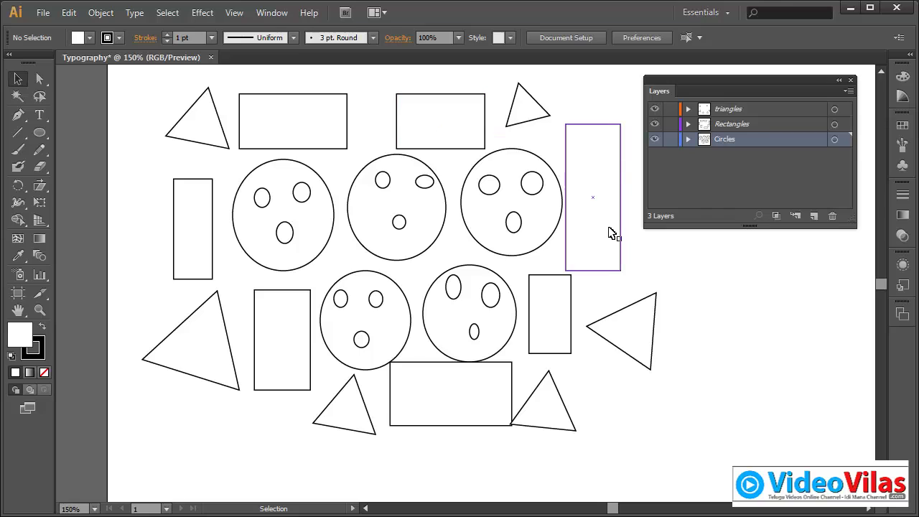
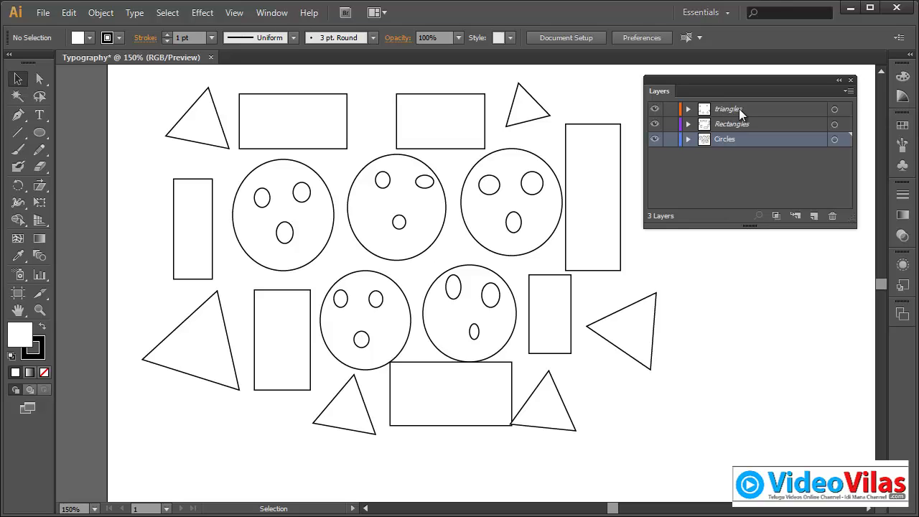
# Step: Turn the Print option back on for the triangles layer and the Rectangles layer
pyautogui.click(738, 108)
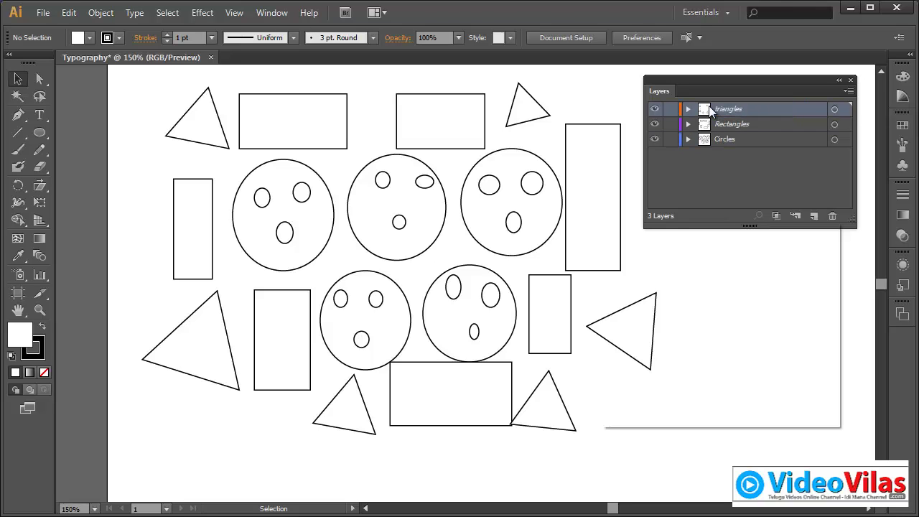
pyautogui.doubleClick(708, 106)
pyautogui.click(720, 341)
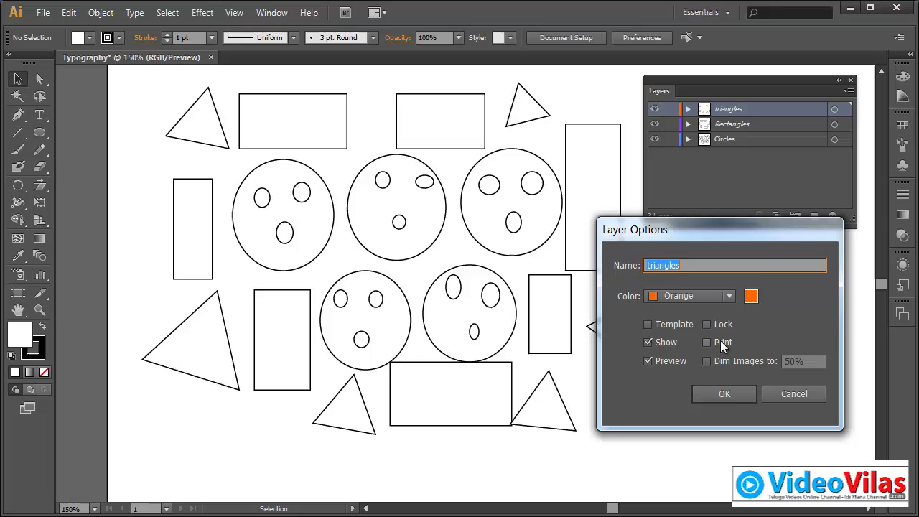
pyautogui.click(719, 391)
pyautogui.doubleClick(707, 124)
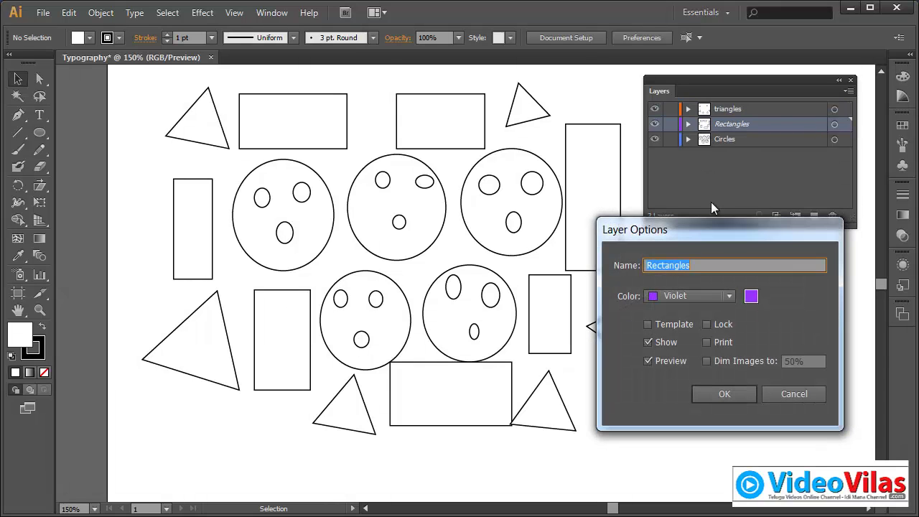
pyautogui.click(713, 343)
pyautogui.click(720, 397)
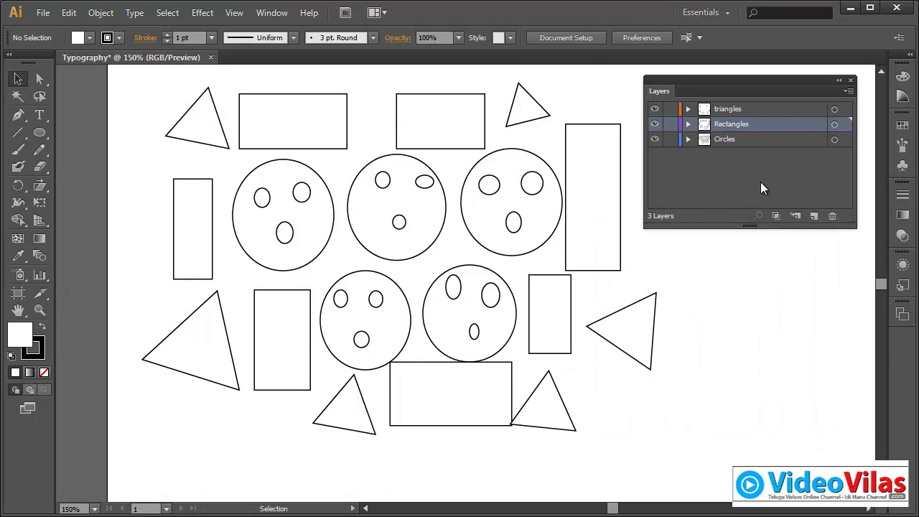
# Step: Turn off the Preview option for the triangles layer to show it as outlines, and turn Preview back on
pyautogui.doubleClick(707, 109)
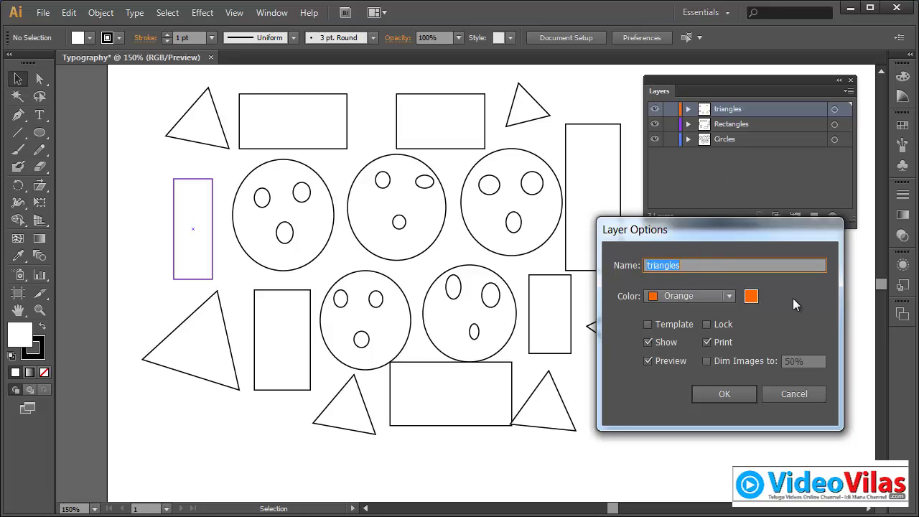
pyautogui.click(668, 360)
pyautogui.click(719, 392)
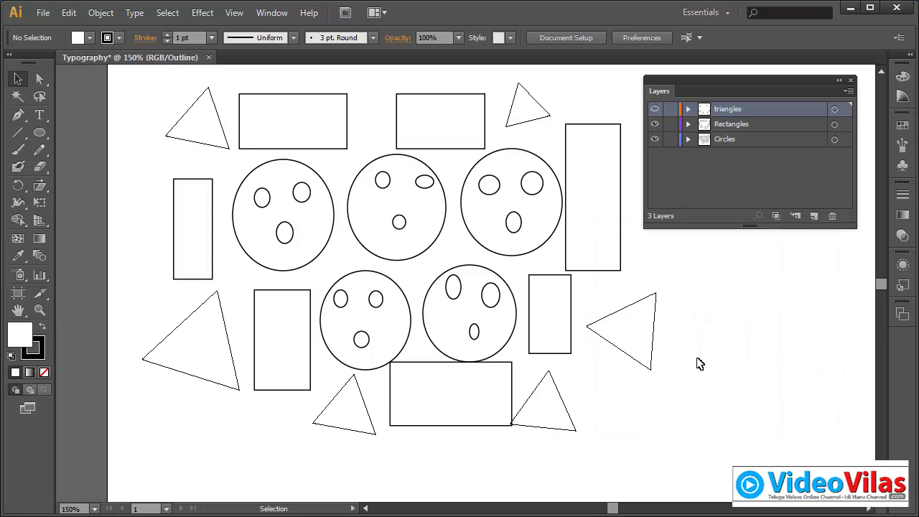
pyautogui.doubleClick(705, 111)
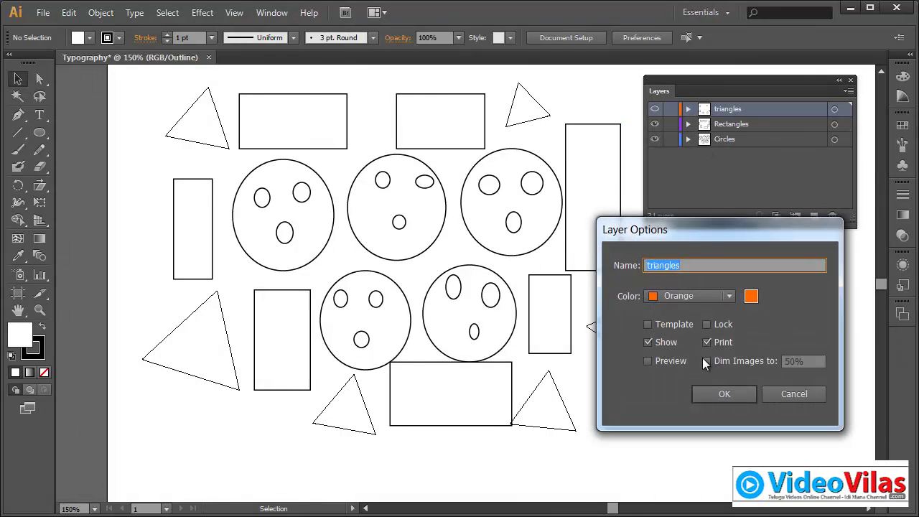
pyautogui.click(668, 361)
pyautogui.click(724, 393)
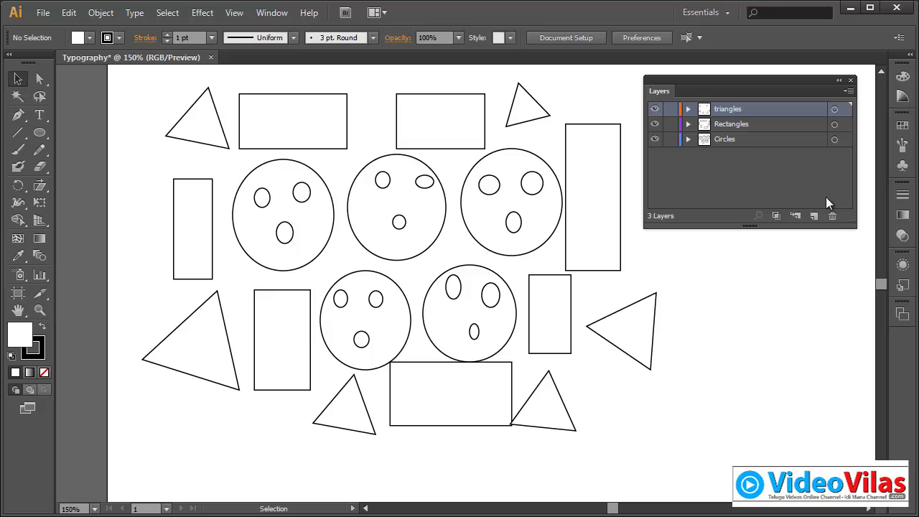
pyautogui.click(848, 91)
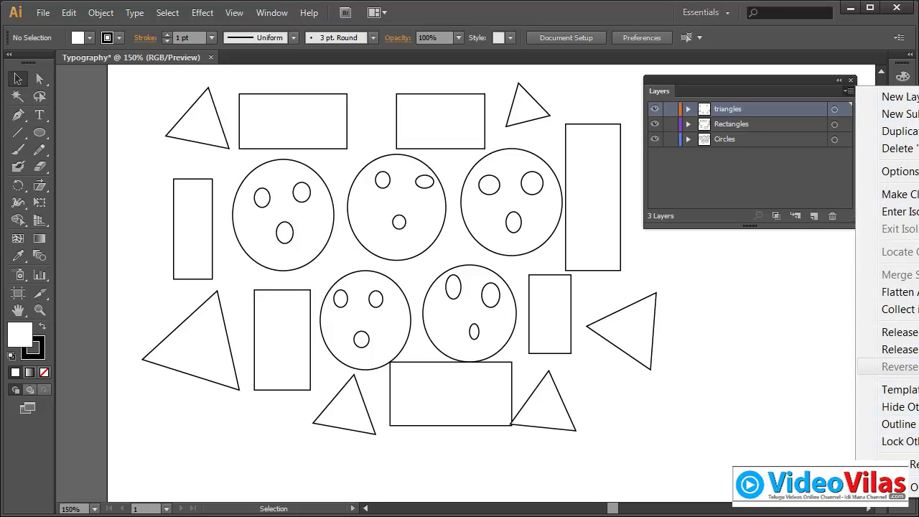
pyautogui.click(790, 258)
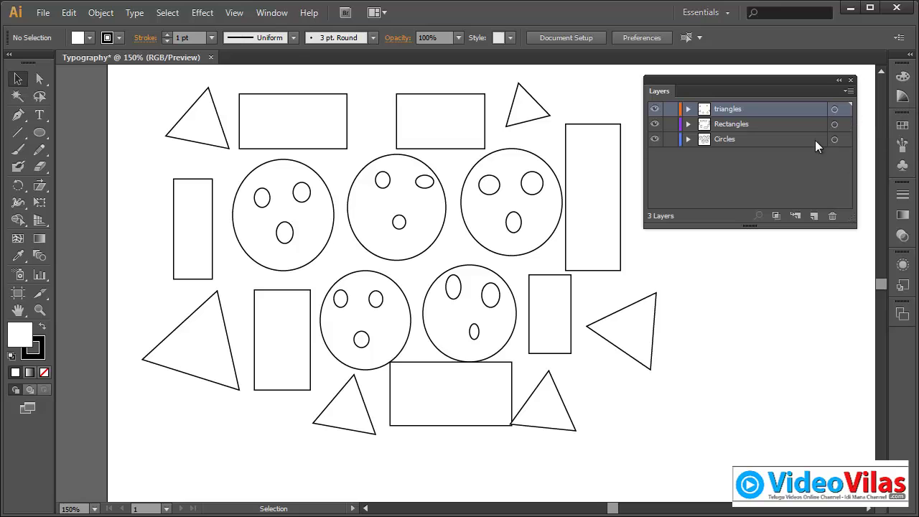
# Step: Close the Typography document and create a new blank document
pyautogui.click(211, 57)
pyautogui.click(527, 288)
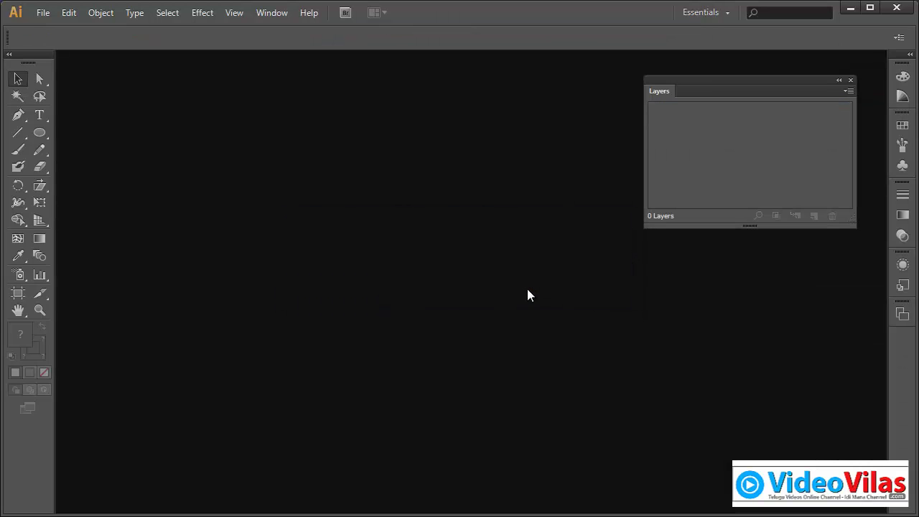
pyautogui.click(49, 18)
pyautogui.click(59, 30)
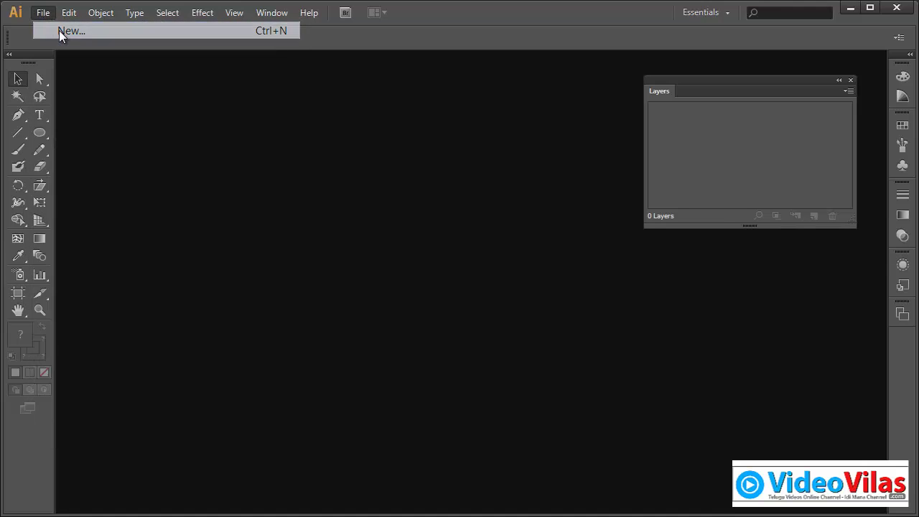
pyautogui.click(541, 426)
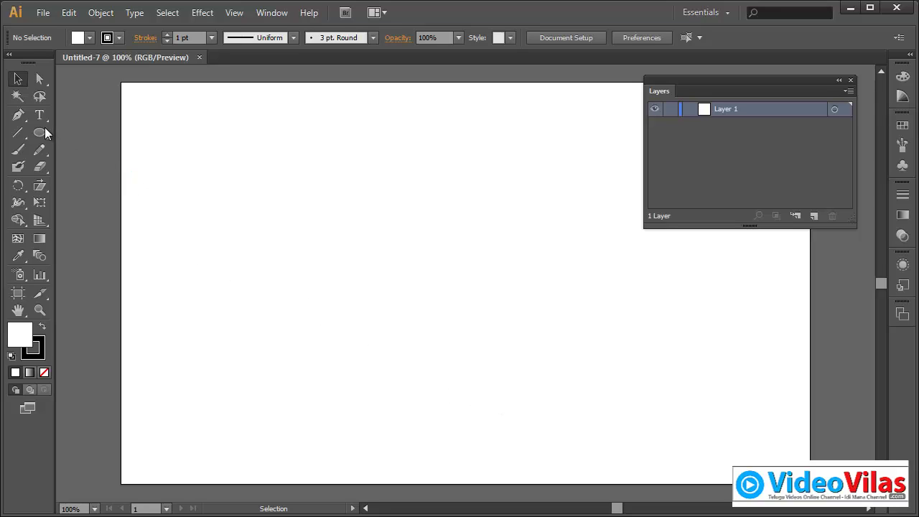
# Step: Rename Layer 1 as Fish
pyautogui.doubleClick(728, 109)
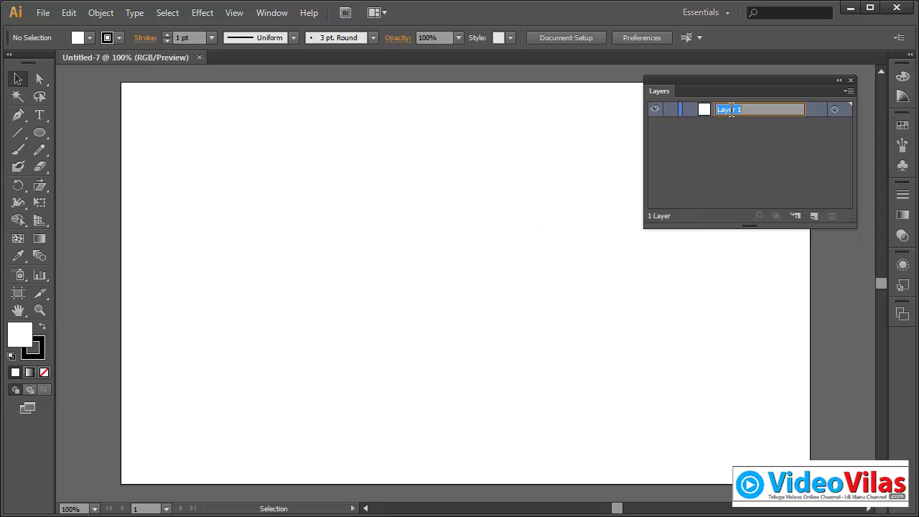
pyautogui.write('Fish')
pyautogui.press('Return')
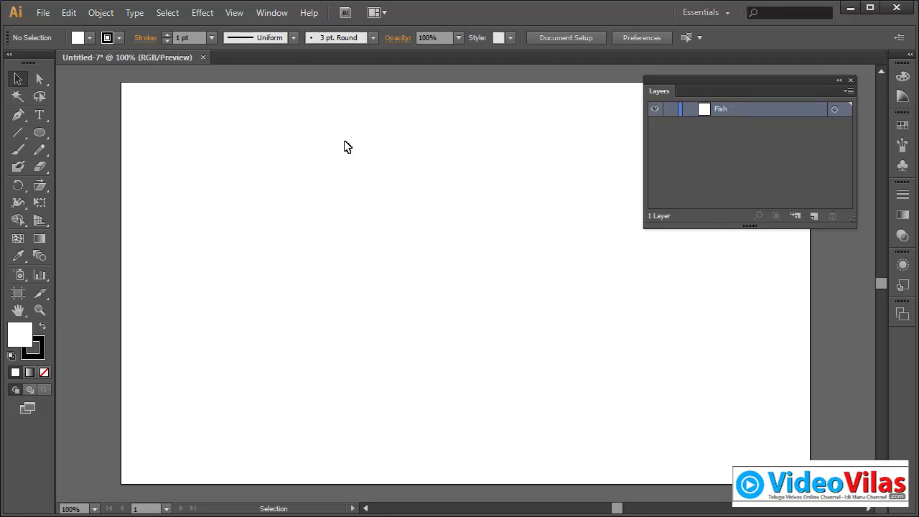
# Step: Draw a wide ellipse about 454 px by 171 px for the fish body and move it slightly up and to the right
pyautogui.press('l')
pyautogui.moveTo(207, 237); pyautogui.dragTo(533, 360)
pyautogui.click(18, 79)
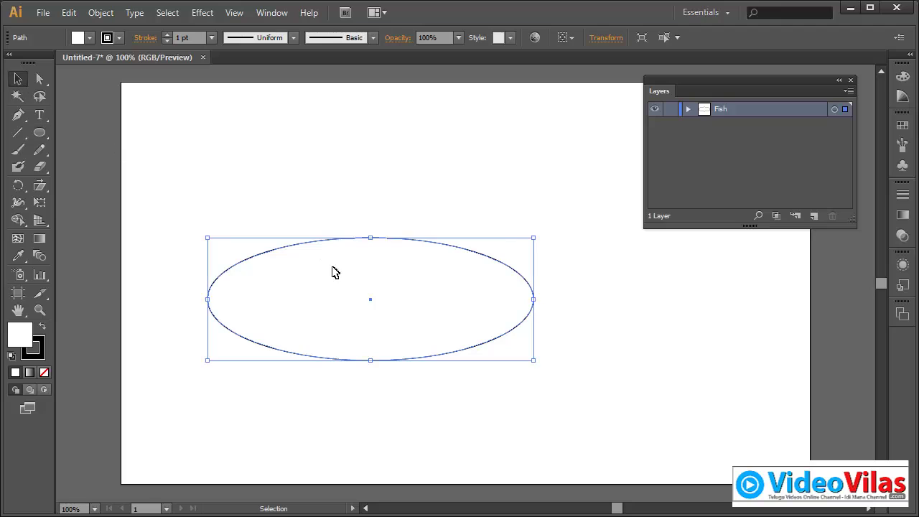
pyautogui.moveTo(332, 272); pyautogui.dragTo(360, 241)
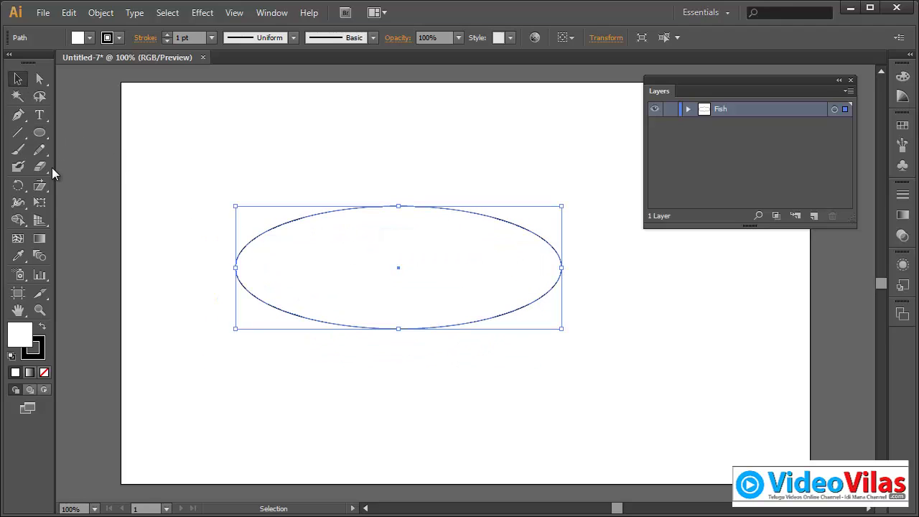
# Step: Convert the ellipse's left and right end anchor points into sharp corners to form a pointed fish body
pyautogui.click(20, 119)
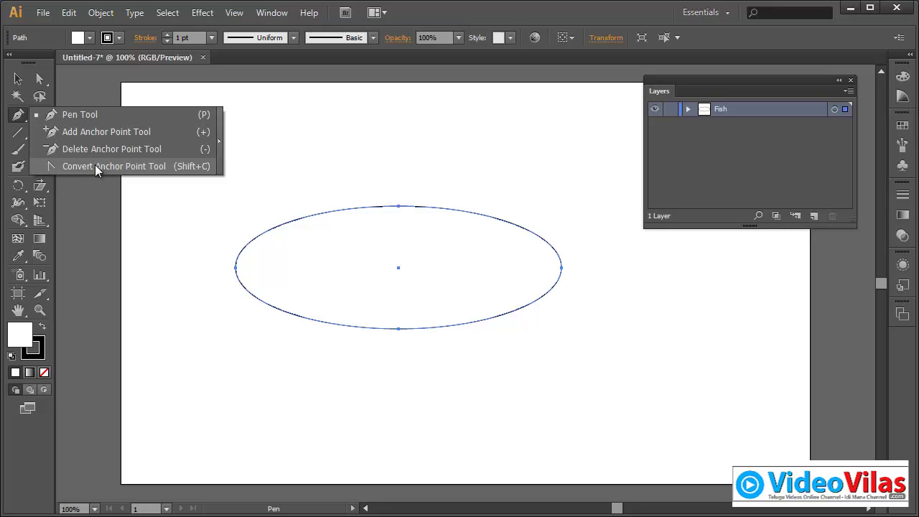
pyautogui.click(95, 165)
pyautogui.click(235, 267)
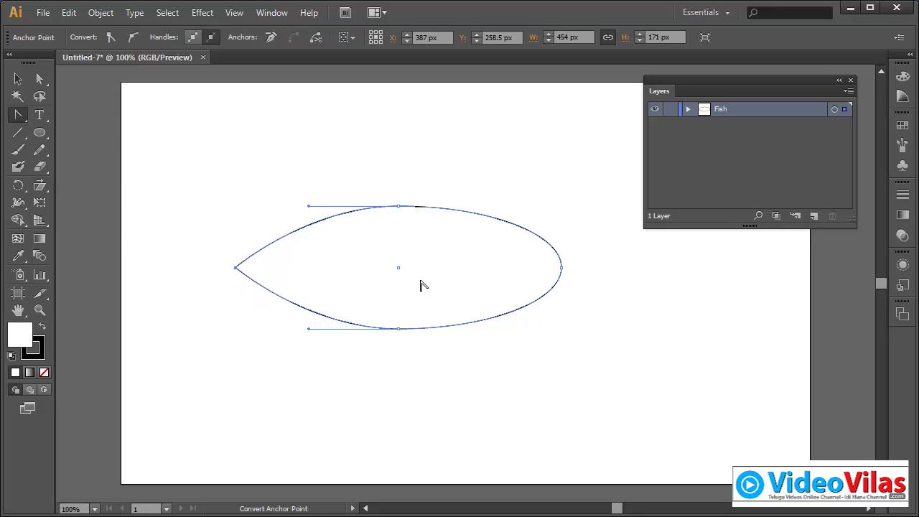
pyautogui.click(561, 267)
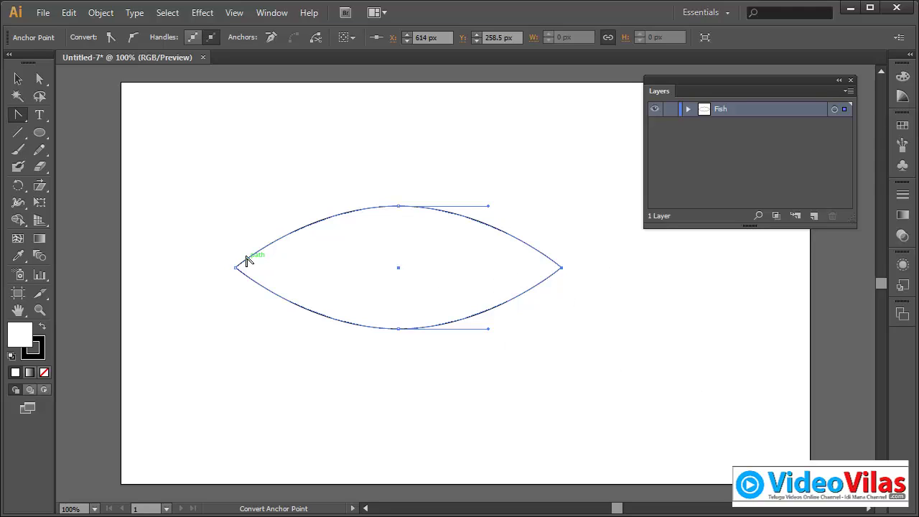
pyautogui.click(18, 79)
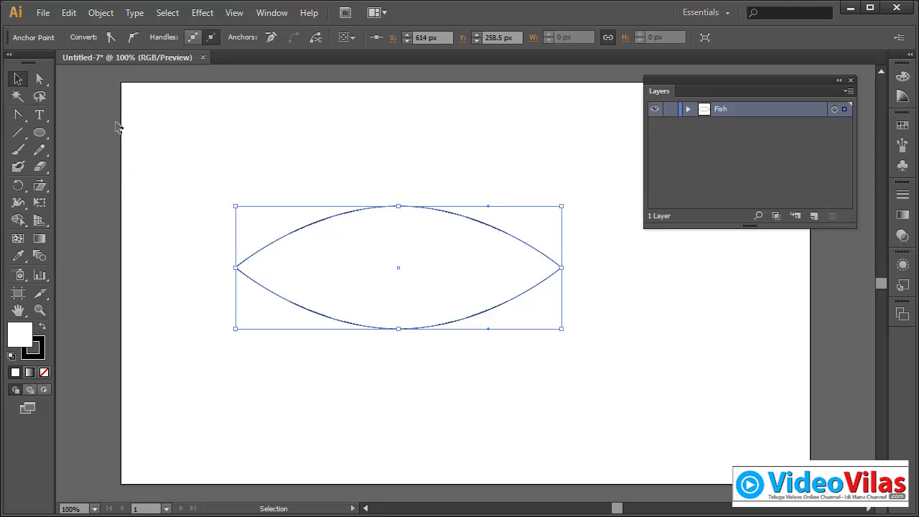
pyautogui.click(141, 135)
# Step: Draw a curved, closed tail shape at the right end of the fish body with the Pen tool
pyautogui.moveTo(18, 115); pyautogui.dragTo(65, 116)
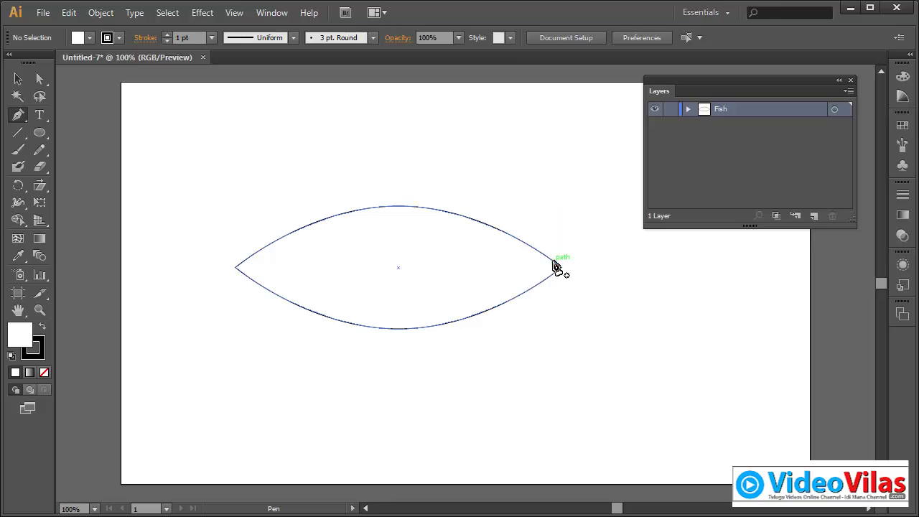
pyautogui.moveTo(553, 268); pyautogui.dragTo(615, 185)
pyautogui.click(607, 305)
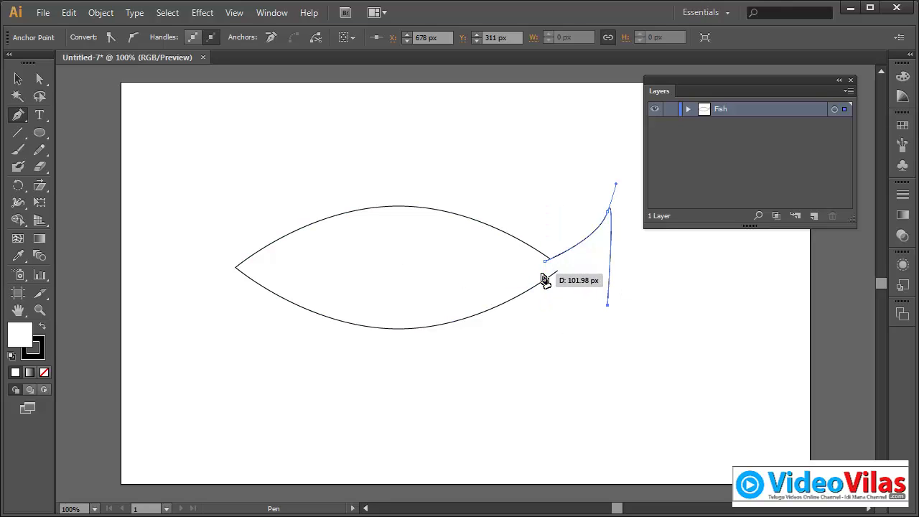
pyautogui.moveTo(542, 273); pyautogui.dragTo(550, 267)
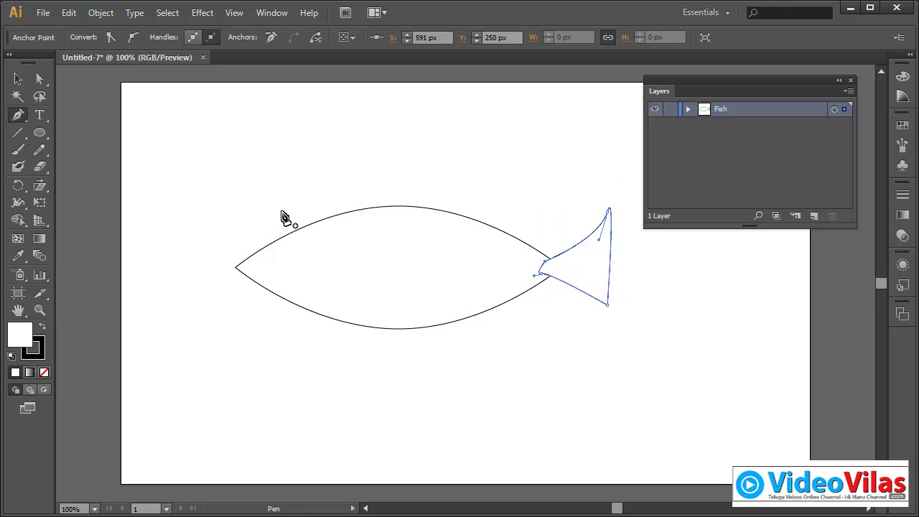
pyautogui.click(22, 82)
pyautogui.click(162, 139)
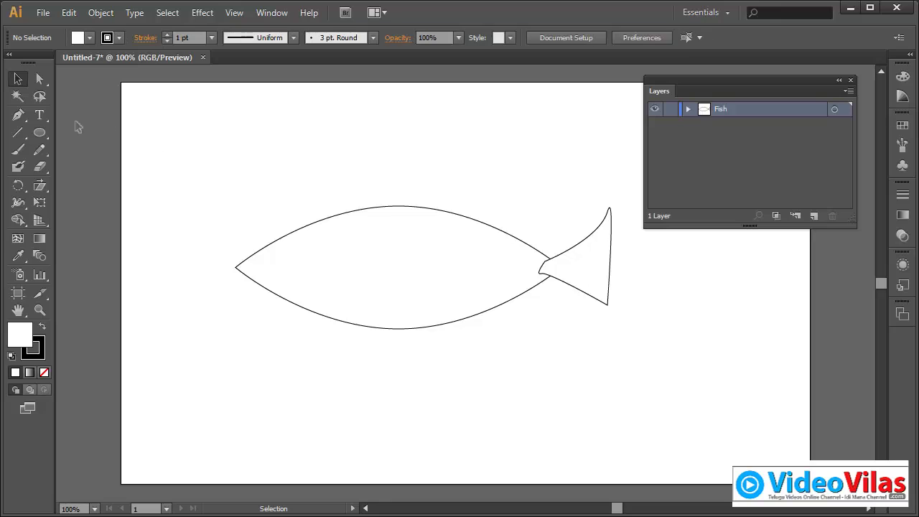
# Step: Draw the fish's eye near the left tip of the body as a small ellipse inside a larger one
pyautogui.click(39, 132)
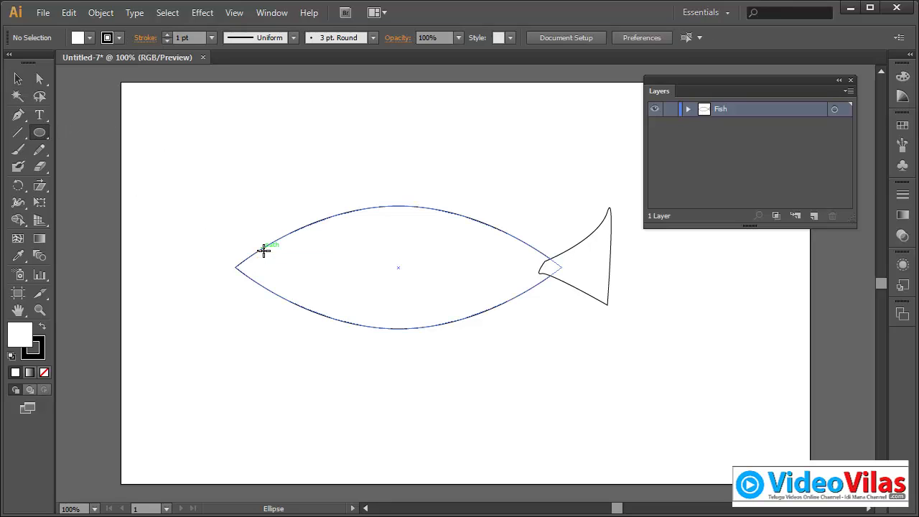
pyautogui.moveTo(263, 248)
pyautogui.mouseDown()
pyautogui.moveTo(294, 287)
pyautogui.moveTo(273, 265)
pyautogui.moveTo(282, 279)
pyautogui.mouseUp()
pyautogui.click(18, 79)
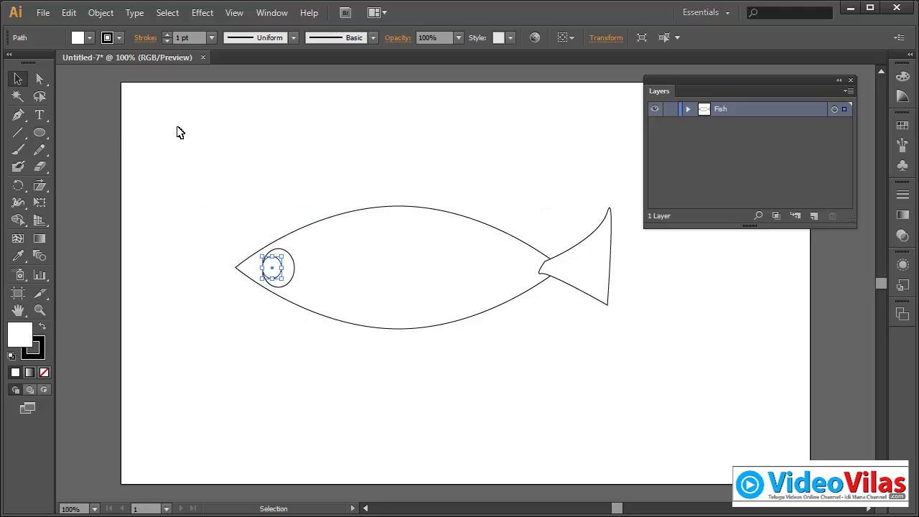
pyautogui.click(180, 132)
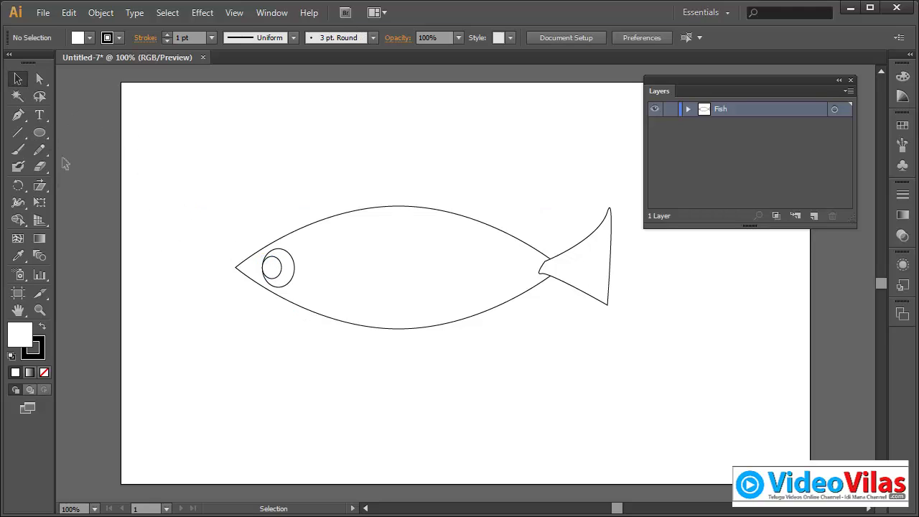
# Step: Draw a curved open fin on the upper edge of the fish body with the Pen tool
pyautogui.click(20, 116)
pyautogui.moveTo(348, 216)
pyautogui.mouseDown()
pyautogui.moveTo(352, 222)
pyautogui.moveTo(389, 185)
pyautogui.moveTo(438, 179)
pyautogui.mouseUp()
pyautogui.click(477, 183)
pyautogui.moveTo(473, 208); pyautogui.dragTo(398, 221)
pyautogui.press('v')
pyautogui.click(80, 129)
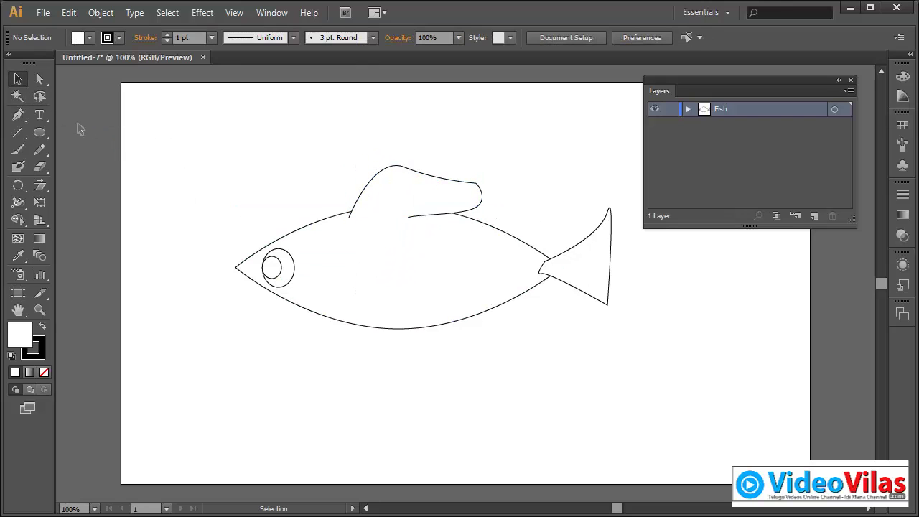
# Step: Draw a curved open fin on the lower edge of the fish body with the Pen tool
pyautogui.click(17, 116)
pyautogui.click(353, 310)
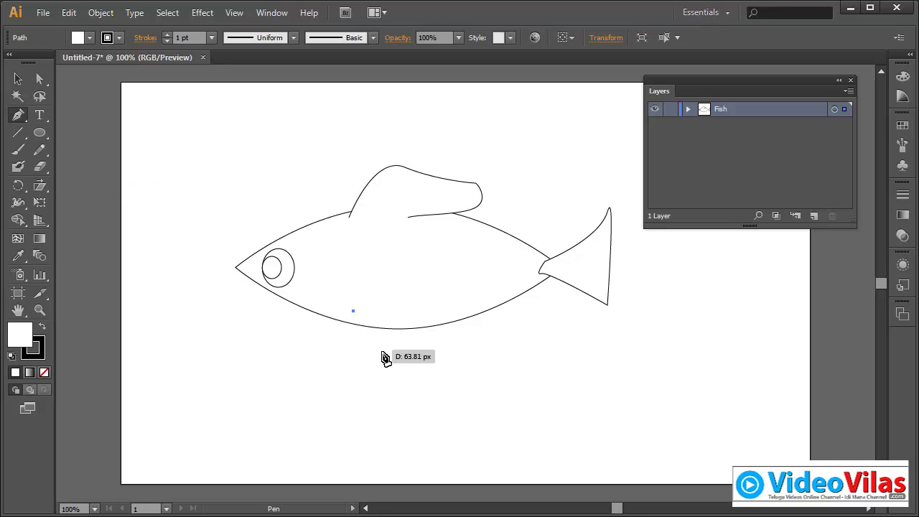
pyautogui.moveTo(421, 368); pyautogui.dragTo(463, 338)
pyautogui.click(445, 315)
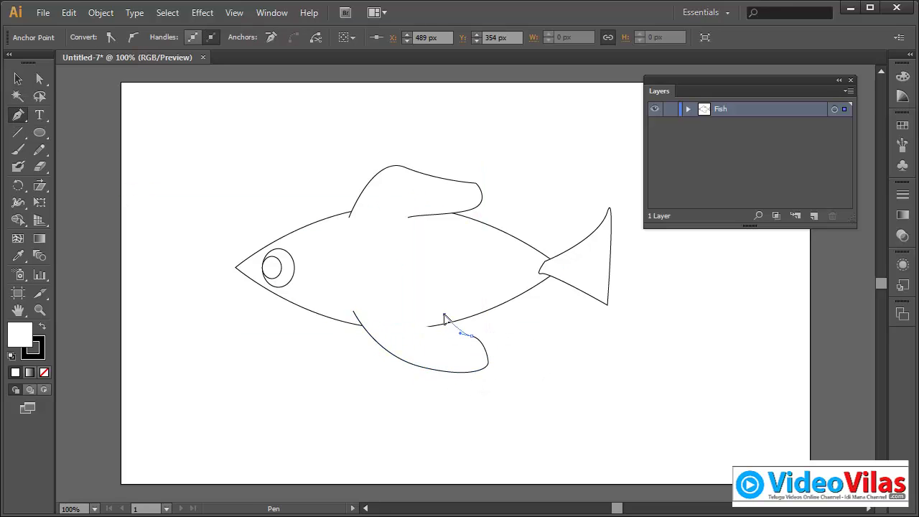
pyautogui.click(17, 79)
pyautogui.click(381, 127)
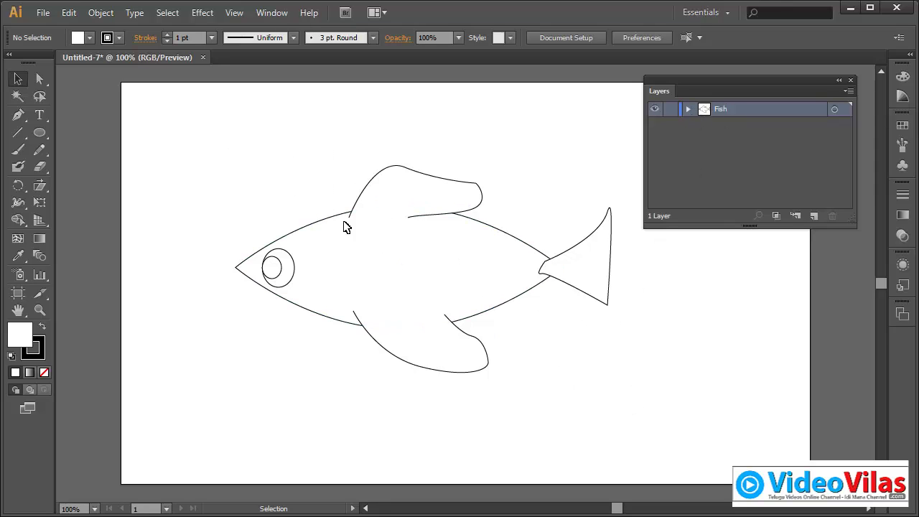
# Step: Delete all of the fish artwork and draw a new wide ellipse across the left and middle of the artboard
pyautogui.hotkey('ctrl', 'a')
pyautogui.press('Delete')
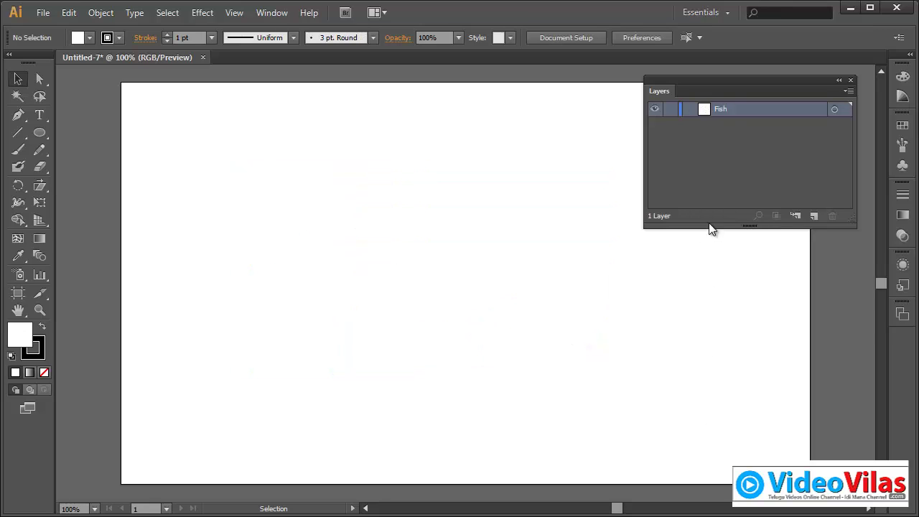
pyautogui.click(42, 137)
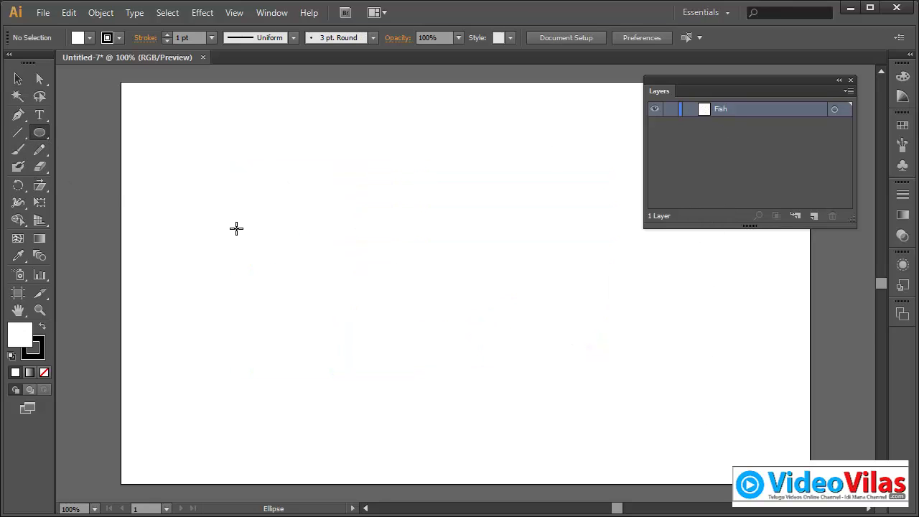
pyautogui.moveTo(217, 240); pyautogui.dragTo(540, 376)
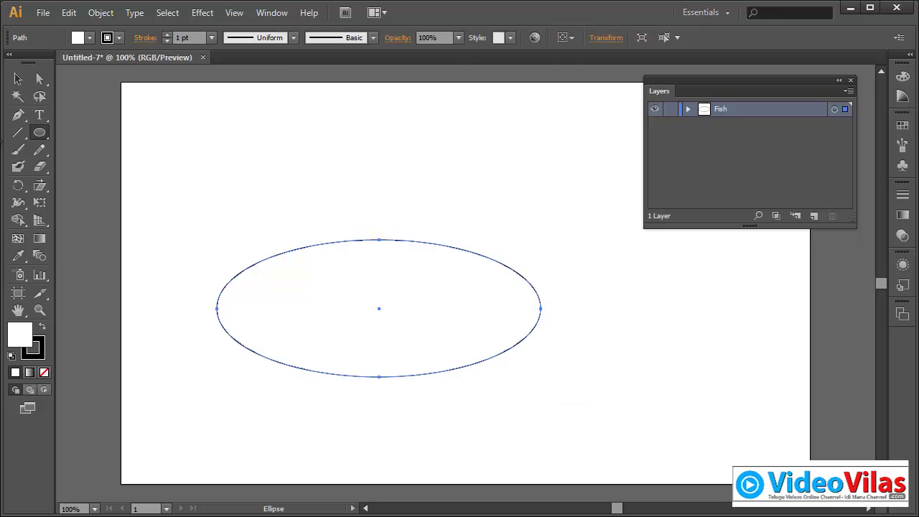
# Step: Convert the ellipse's left and right end anchors to sharp corners and move the fish body slightly up and to the right
pyautogui.moveTo(18, 115); pyautogui.dragTo(83, 169)
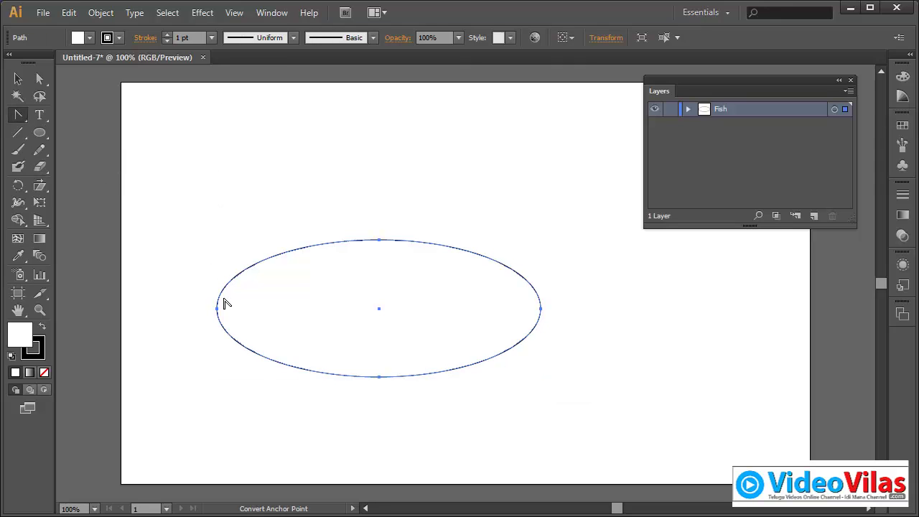
pyautogui.click(216, 308)
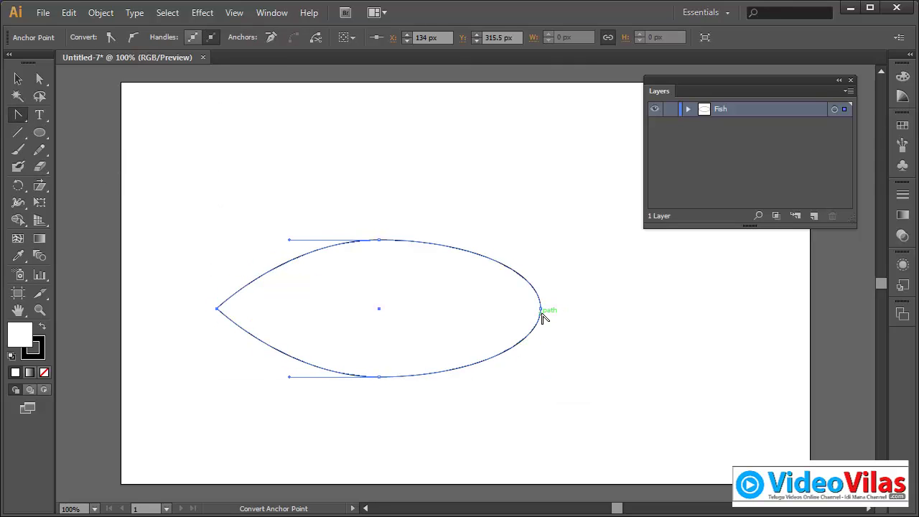
pyautogui.click(541, 308)
pyautogui.click(18, 79)
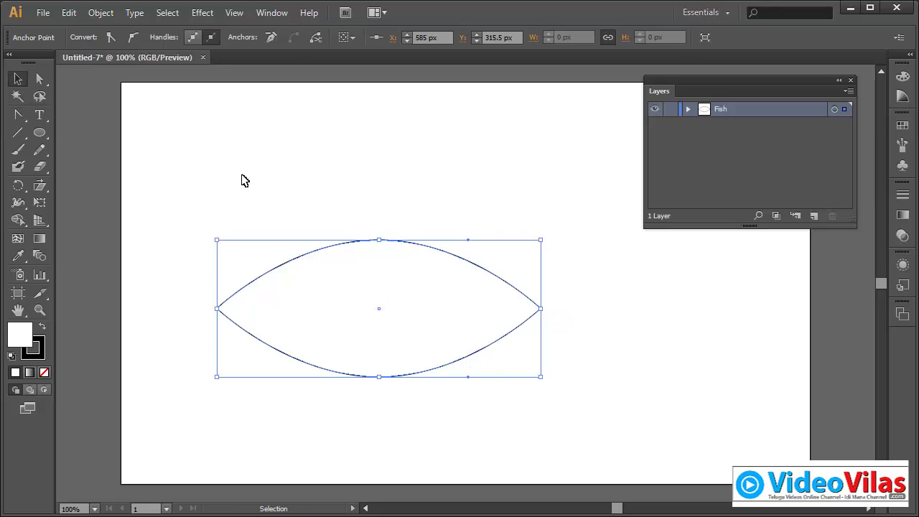
pyautogui.moveTo(362, 300); pyautogui.dragTo(400, 282)
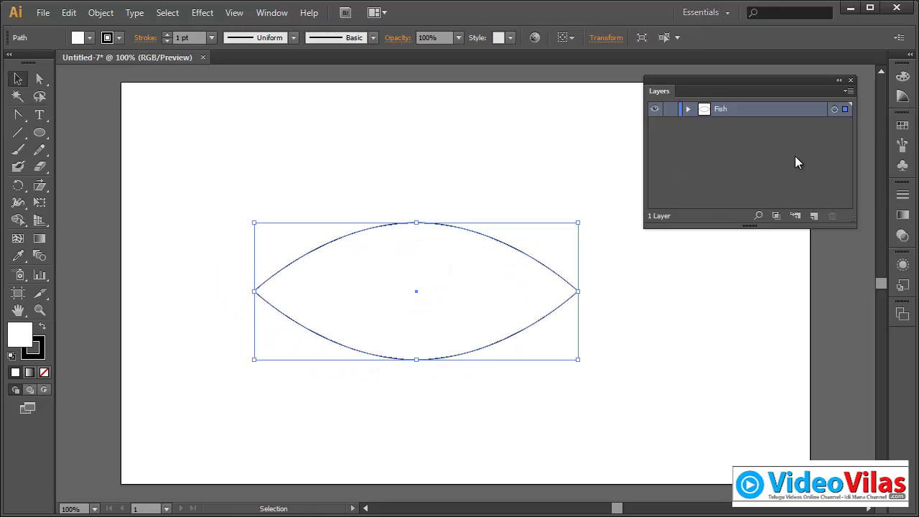
# Step: Add a sublayer named tail inside the Fish layer
pyautogui.click(796, 216)
pyautogui.doubleClick(743, 125)
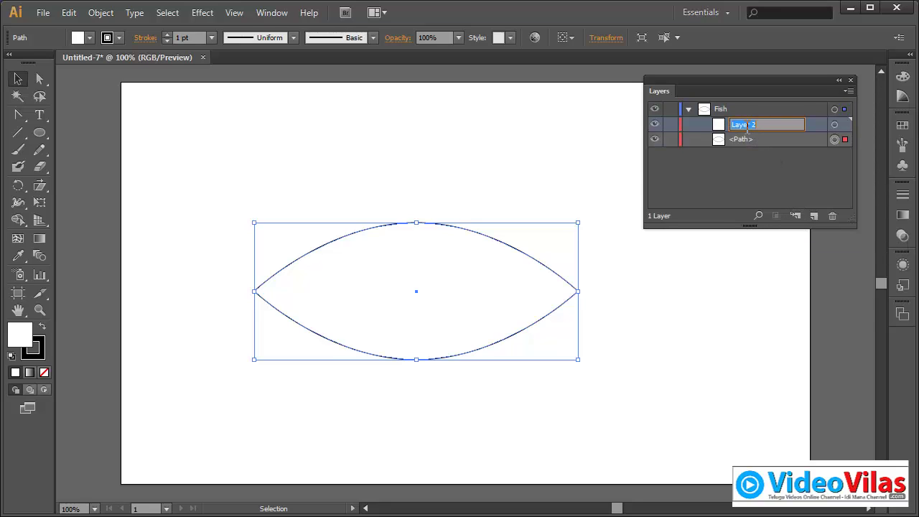
pyautogui.write('tail')
pyautogui.press('Return')
# Step: Draw a closed triangular tail overlapping the right tip of the fish body with the Pen tool on the tail sublayer
pyautogui.click(18, 115)
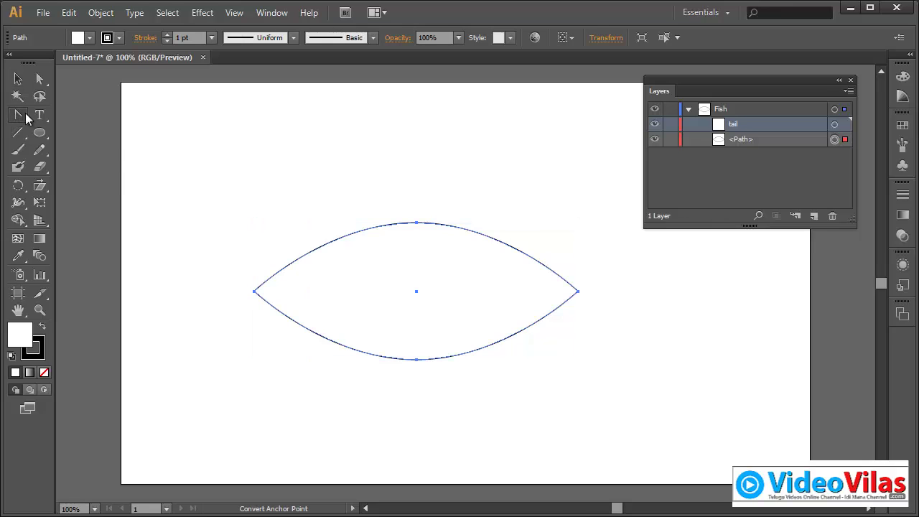
pyautogui.moveTo(18, 115); pyautogui.dragTo(37, 115)
pyautogui.moveTo(559, 286); pyautogui.dragTo(630, 223)
pyautogui.moveTo(625, 317); pyautogui.dragTo(624, 337)
pyautogui.click(550, 300)
pyautogui.click(563, 291)
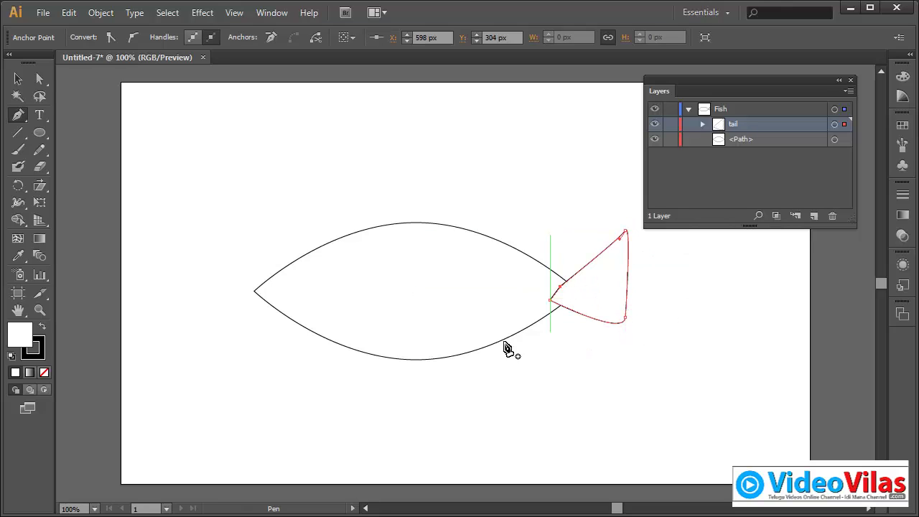
pyautogui.click(18, 79)
pyautogui.click(197, 141)
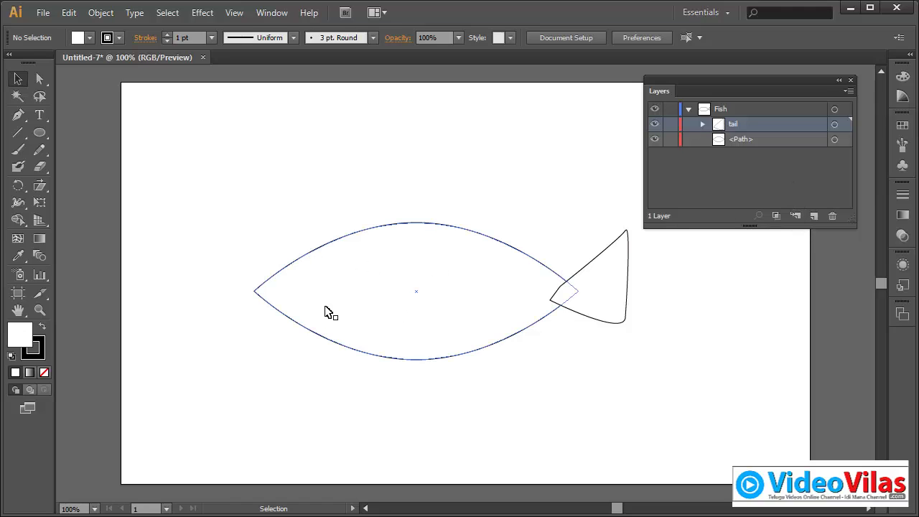
# Step: Draw the eye directly on the Fish layer as a small ellipse inside a larger one near the body's left tip
pyautogui.click(717, 109)
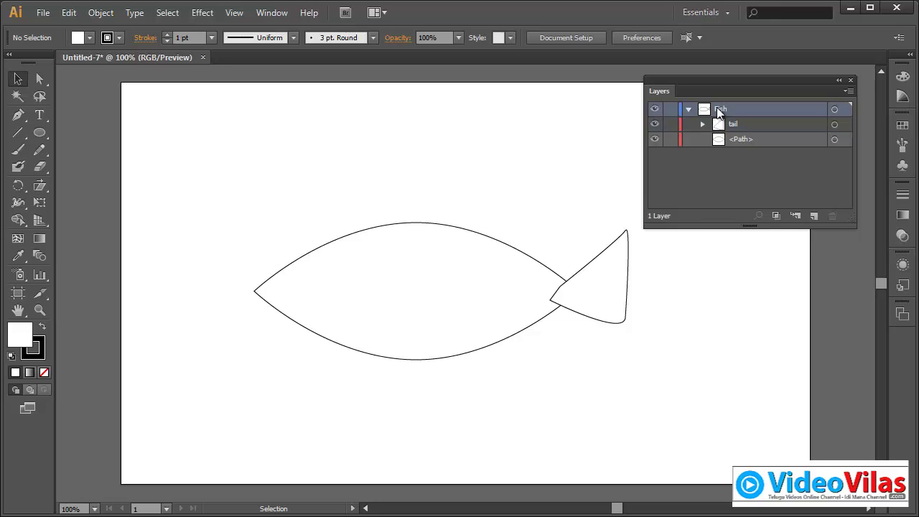
pyautogui.click(40, 133)
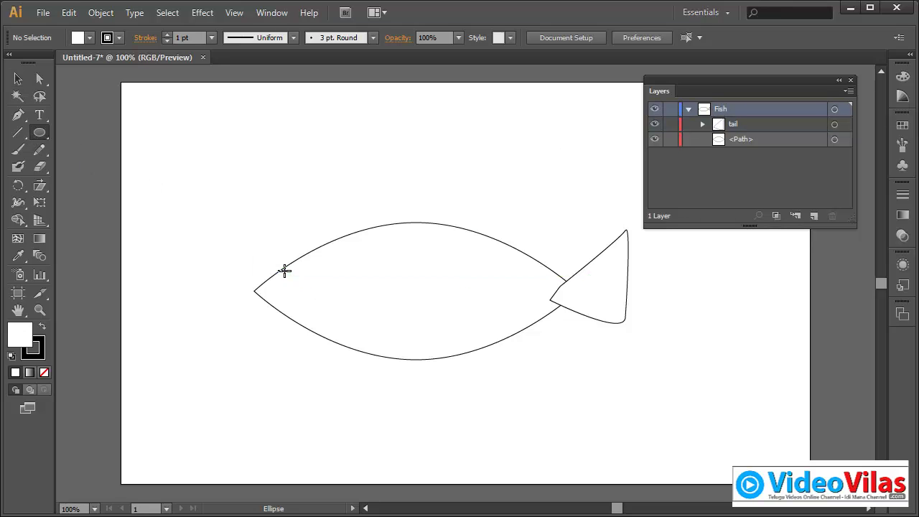
pyautogui.moveTo(282, 269); pyautogui.dragTo(307, 306)
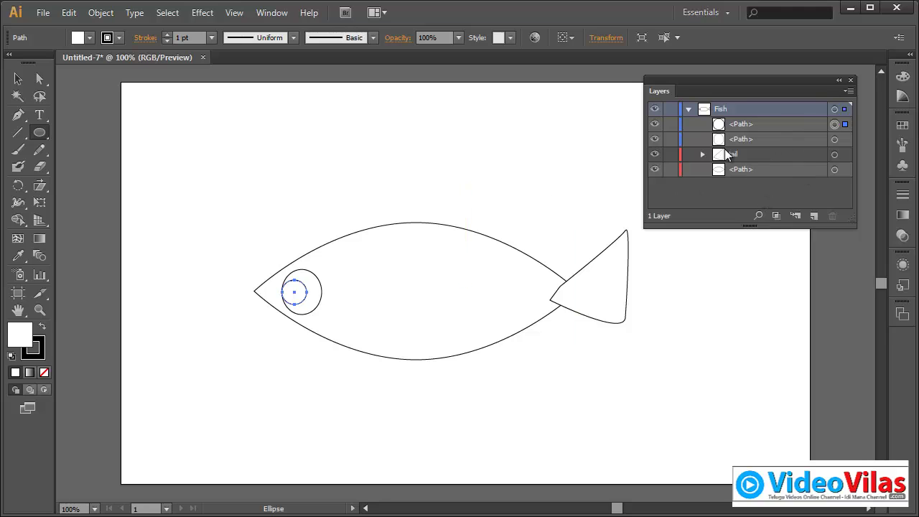
pyautogui.click(18, 79)
pyautogui.click(176, 134)
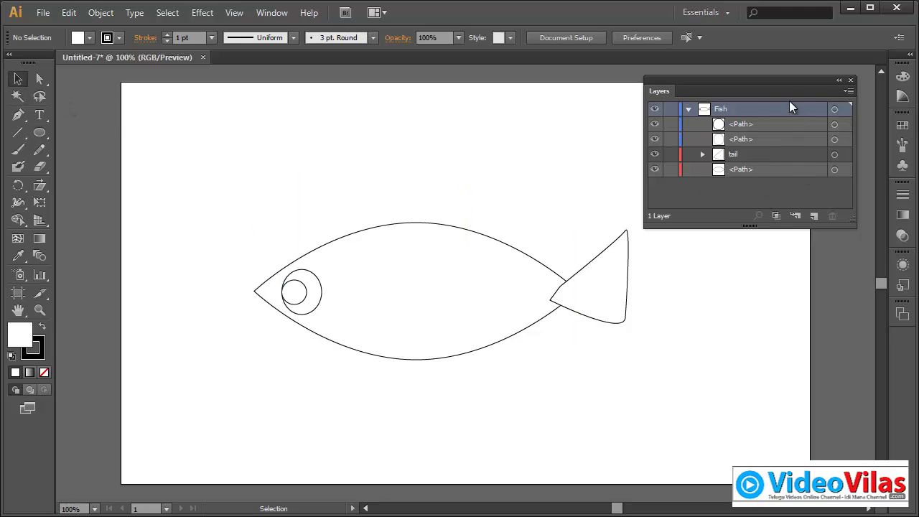
# Step: Add another sublayer named other details inside the Fish layer
pyautogui.click(797, 215)
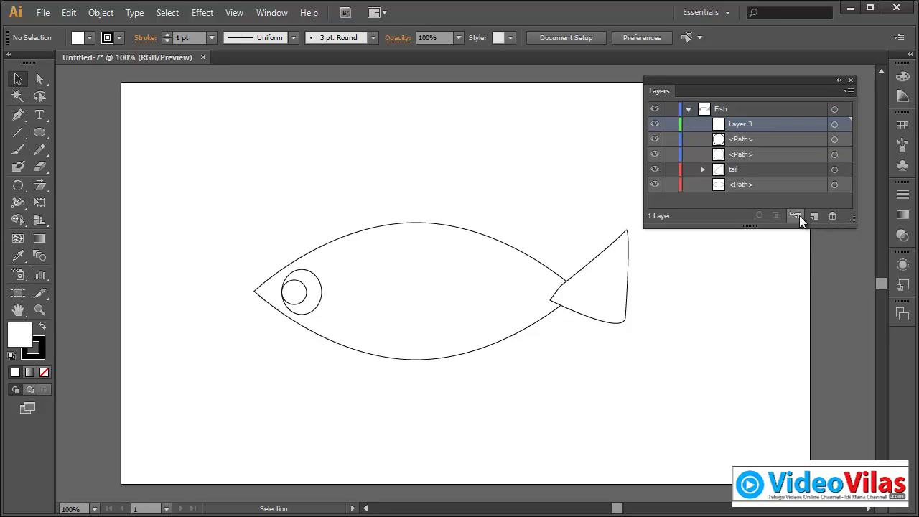
pyautogui.doubleClick(740, 127)
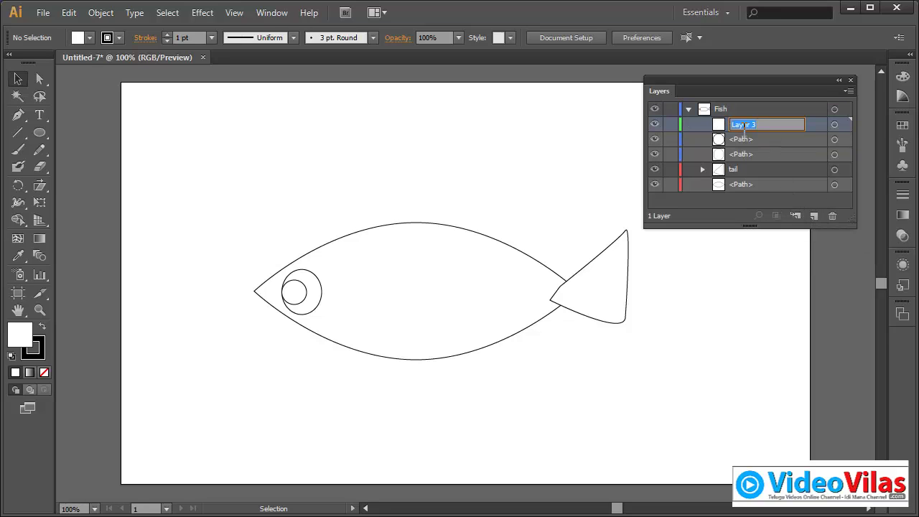
pyautogui.write('other details')
pyautogui.press('Return')
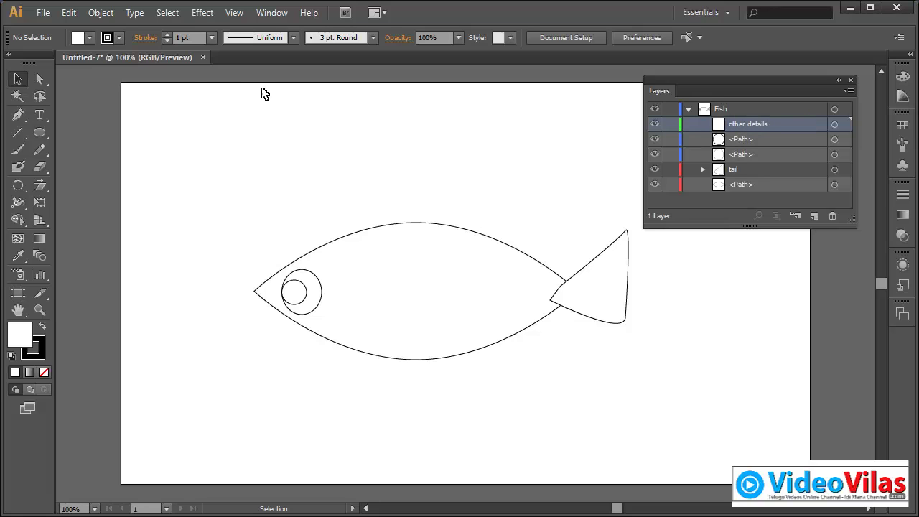
# Step: Draw freehand open fins on the upper and lower edges of the fish body with the Pencil tool on the other details sublayer
pyautogui.click(18, 115)
pyautogui.click(40, 150)
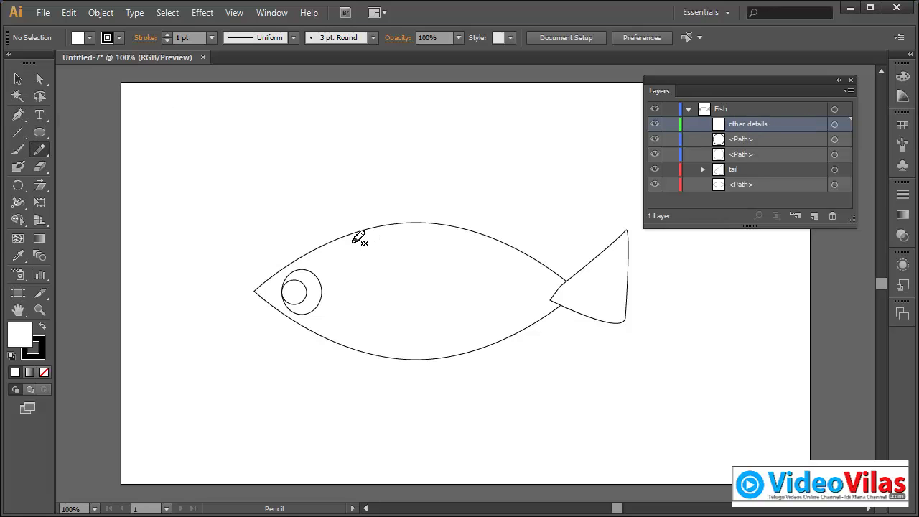
pyautogui.moveTo(351, 241)
pyautogui.mouseDown()
pyautogui.moveTo(403, 195)
pyautogui.moveTo(450, 184)
pyautogui.moveTo(495, 190)
pyautogui.moveTo(470, 238)
pyautogui.mouseUp()
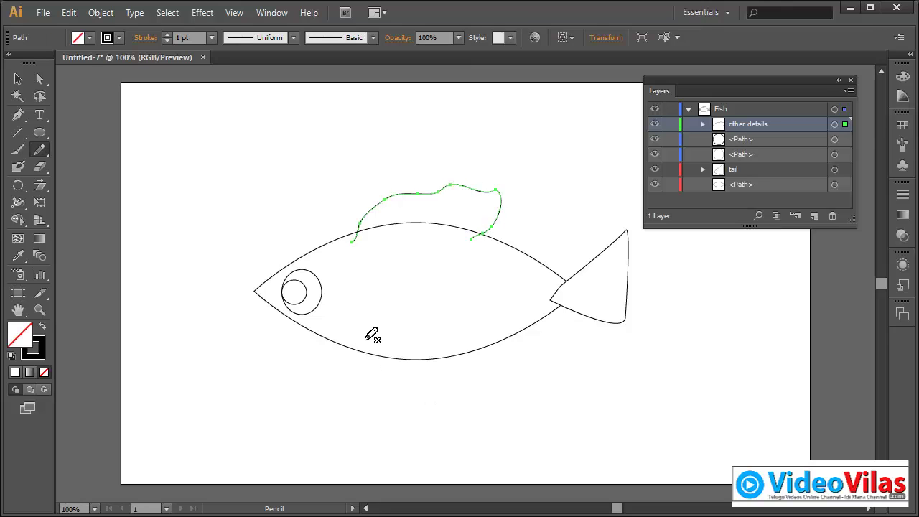
pyautogui.moveTo(364, 338)
pyautogui.mouseDown()
pyautogui.moveTo(445, 395)
pyautogui.moveTo(504, 393)
pyautogui.moveTo(439, 341)
pyautogui.mouseUp()
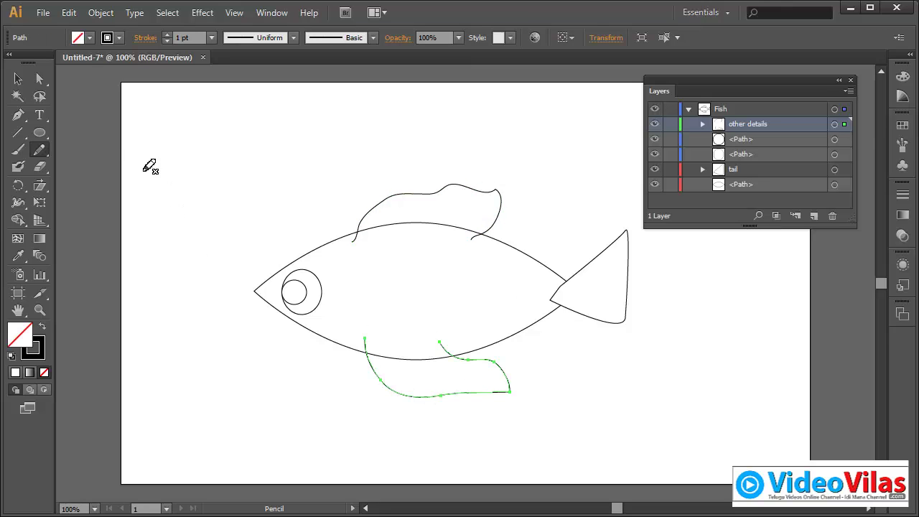
pyautogui.click(18, 79)
pyautogui.click(237, 146)
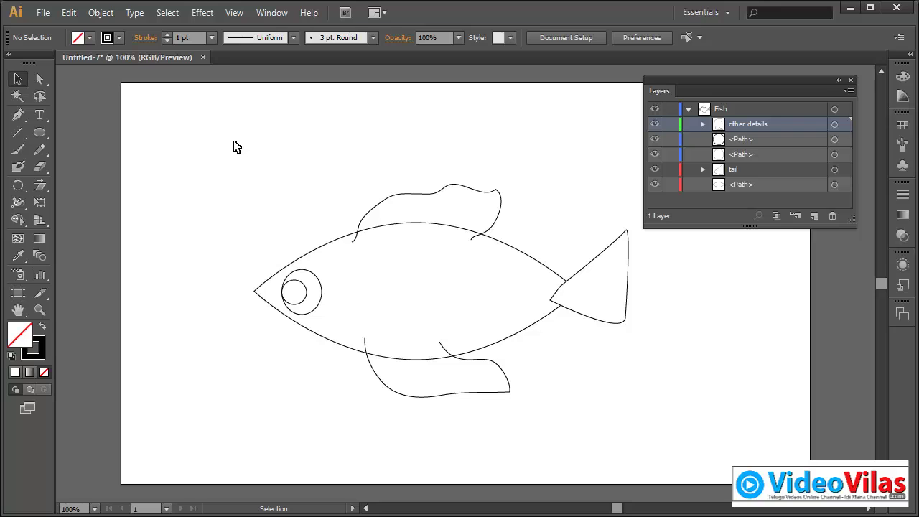
# Step: Fill the fish body from behind the eye to the tail with short curved scale strokes using the Pencil tool
pyautogui.click(40, 148)
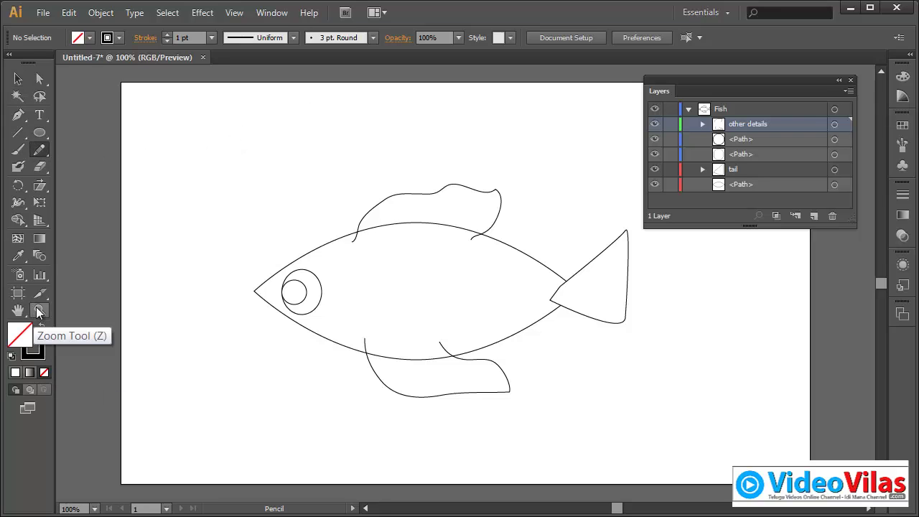
pyautogui.click(40, 310)
pyautogui.moveTo(304, 194); pyautogui.dragTo(518, 382)
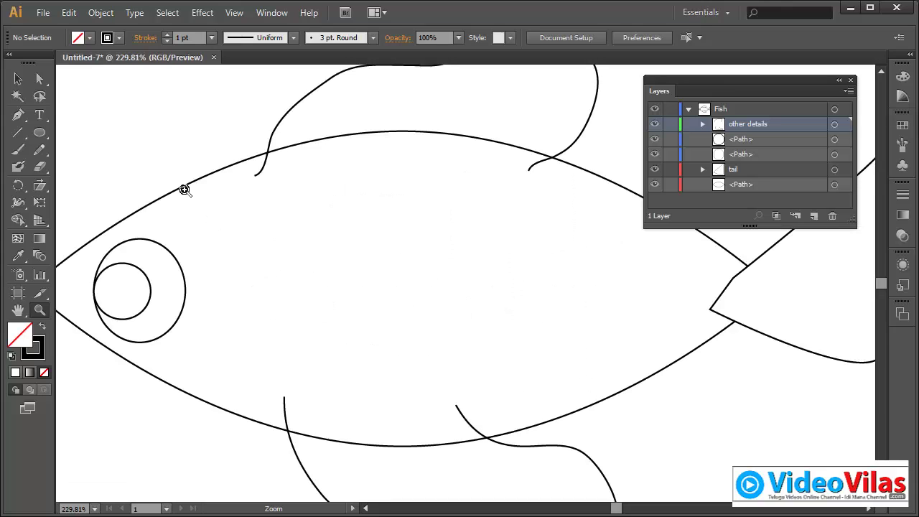
pyautogui.click(40, 148)
pyautogui.moveTo(256, 192)
pyautogui.mouseDown()
pyautogui.moveTo(295, 241)
pyautogui.moveTo(280, 296)
pyautogui.moveTo(285, 362)
pyautogui.moveTo(309, 404)
pyautogui.mouseUp()
pyautogui.moveTo(334, 361); pyautogui.dragTo(348, 408)
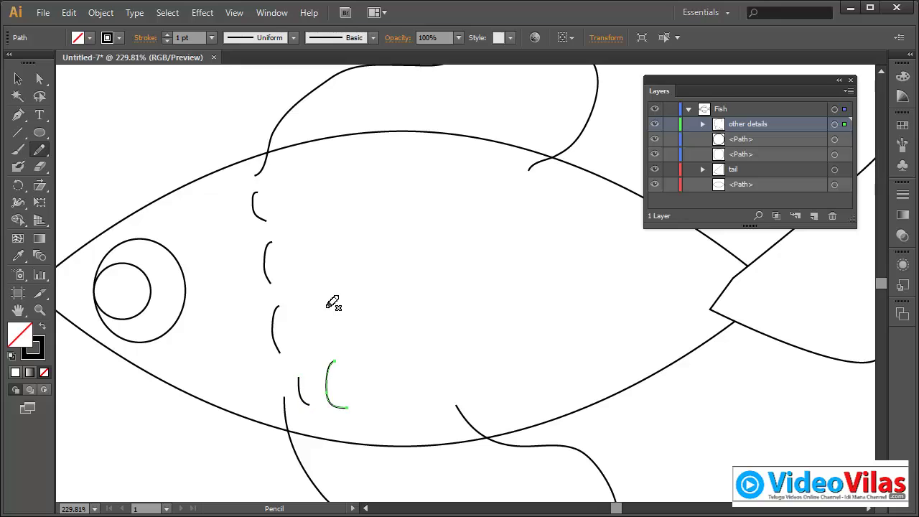
pyautogui.moveTo(327, 306); pyautogui.dragTo(339, 346)
pyautogui.moveTo(314, 241); pyautogui.dragTo(310, 277)
pyautogui.moveTo(302, 189); pyautogui.dragTo(307, 221)
pyautogui.moveTo(331, 144); pyautogui.dragTo(331, 188)
pyautogui.moveTo(343, 188)
pyautogui.mouseDown()
pyautogui.moveTo(340, 245)
pyautogui.moveTo(381, 390)
pyautogui.mouseUp()
pyautogui.moveTo(401, 391); pyautogui.dragTo(429, 418)
pyautogui.moveTo(453, 364); pyautogui.dragTo(471, 415)
pyautogui.moveTo(426, 278); pyautogui.dragTo(428, 342)
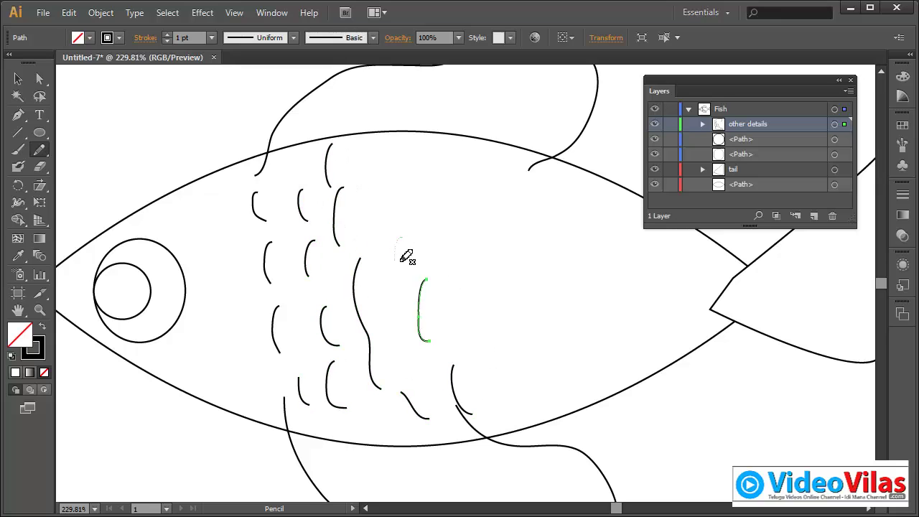
pyautogui.moveTo(401, 262); pyautogui.dragTo(395, 260)
pyautogui.moveTo(368, 165); pyautogui.dragTo(364, 199)
pyautogui.moveTo(395, 144)
pyautogui.mouseDown()
pyautogui.moveTo(439, 225)
pyautogui.moveTo(473, 364)
pyautogui.mouseUp()
pyautogui.moveTo(506, 366); pyautogui.dragTo(531, 414)
pyautogui.moveTo(575, 353); pyautogui.dragTo(583, 406)
pyautogui.moveTo(570, 307); pyautogui.dragTo(558, 341)
pyautogui.moveTo(535, 290)
pyautogui.mouseDown()
pyautogui.moveTo(531, 256)
pyautogui.moveTo(546, 245)
pyautogui.mouseUp()
pyautogui.moveTo(494, 283)
pyautogui.mouseDown()
pyautogui.moveTo(501, 234)
pyautogui.moveTo(475, 149)
pyautogui.mouseUp()
pyautogui.moveTo(558, 174)
pyautogui.mouseDown()
pyautogui.moveTo(568, 216)
pyautogui.moveTo(559, 209)
pyautogui.mouseUp()
pyautogui.moveTo(590, 231)
pyautogui.mouseDown()
pyautogui.moveTo(582, 276)
pyautogui.moveTo(611, 328)
pyautogui.moveTo(648, 344)
pyautogui.mouseUp()
pyautogui.moveTo(674, 312); pyautogui.dragTo(686, 330)
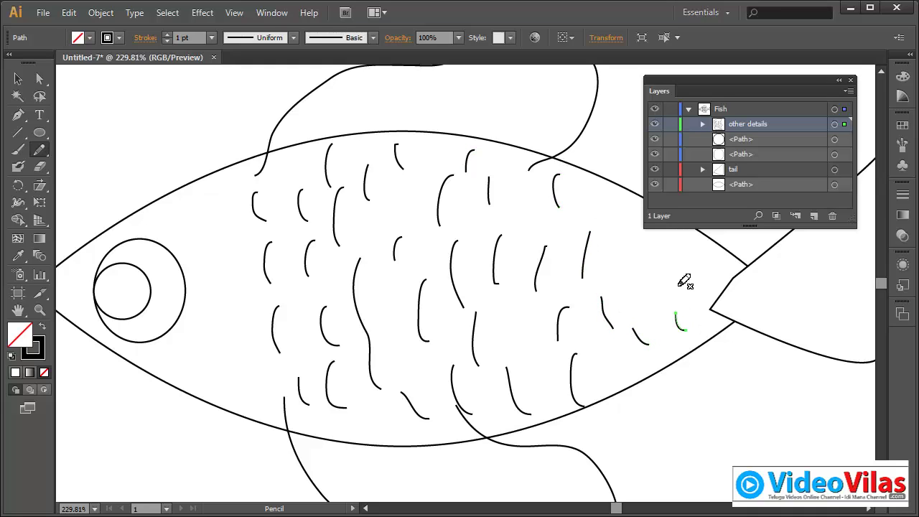
pyautogui.moveTo(678, 286); pyautogui.dragTo(674, 307)
pyautogui.moveTo(633, 251); pyautogui.dragTo(631, 278)
pyautogui.moveTo(625, 227); pyautogui.dragTo(619, 258)
pyautogui.moveTo(616, 183); pyautogui.dragTo(610, 215)
pyautogui.moveTo(690, 262); pyautogui.dragTo(691, 250)
pyautogui.moveTo(706, 287); pyautogui.dragTo(710, 319)
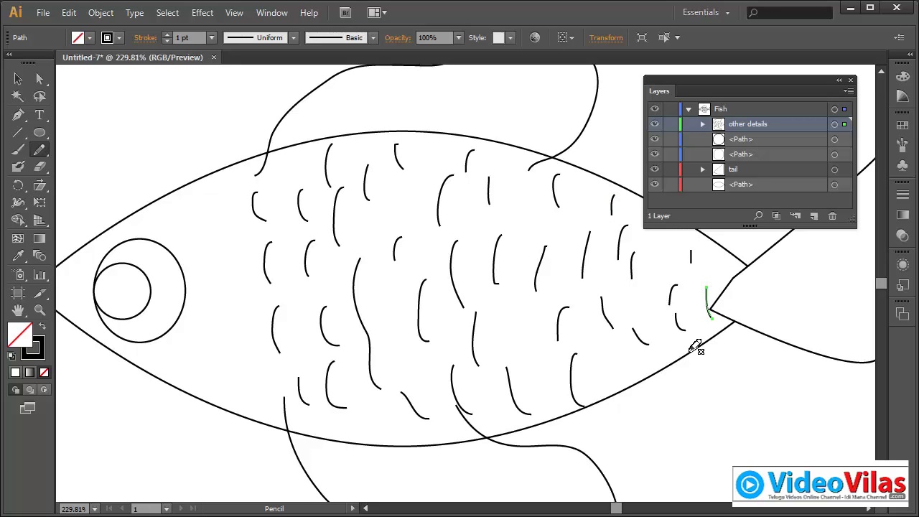
pyautogui.click(17, 78)
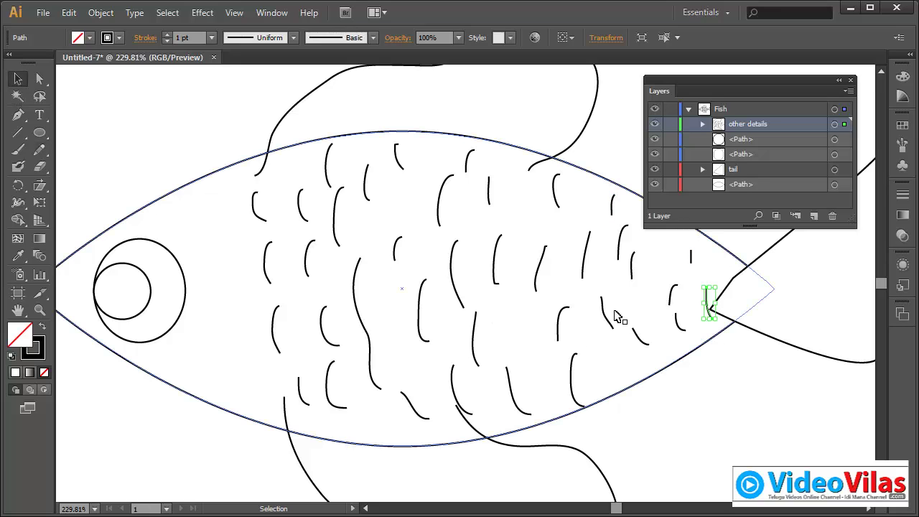
# Step: Hide and show the other details sublayer, and do the same with the tail sublayer, to check what each one holds
pyautogui.hotkey('ctrl', '-')
pyautogui.hotkey('ctrl', '-')
pyautogui.hotkey('ctrl', '-')
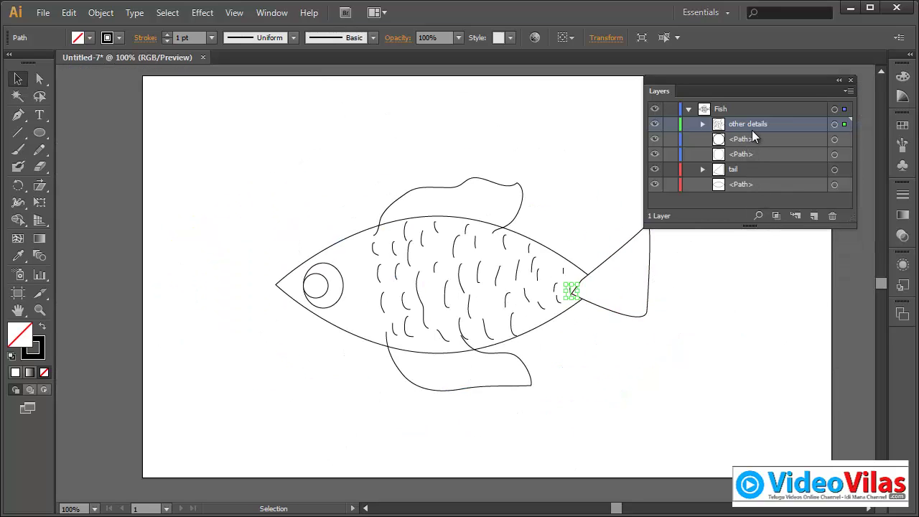
pyautogui.click(654, 125)
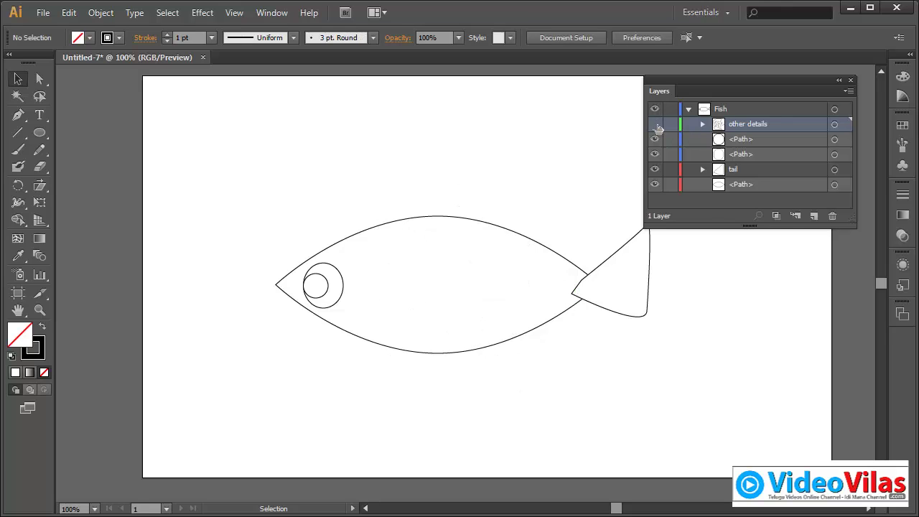
pyautogui.click(654, 125)
pyautogui.click(655, 170)
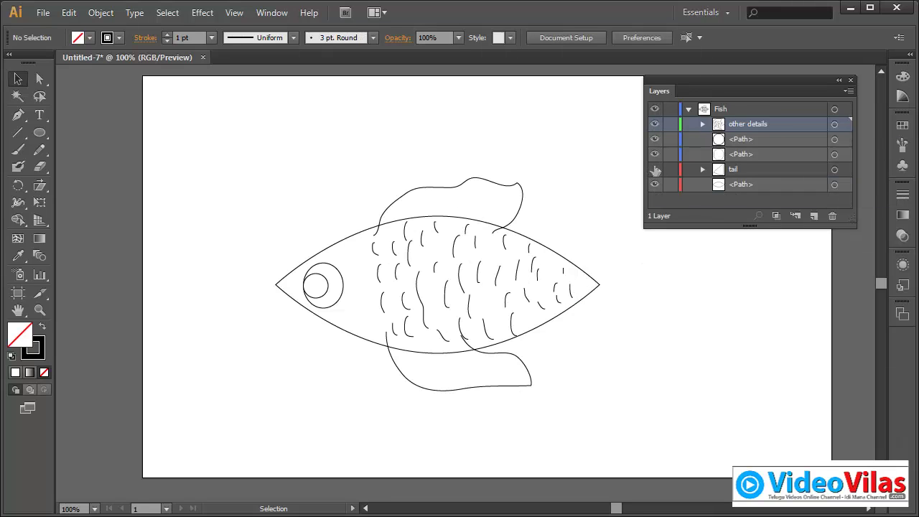
pyautogui.click(654, 170)
# Step: Add a sublayer named eyes inside the Fish layer
pyautogui.click(744, 139)
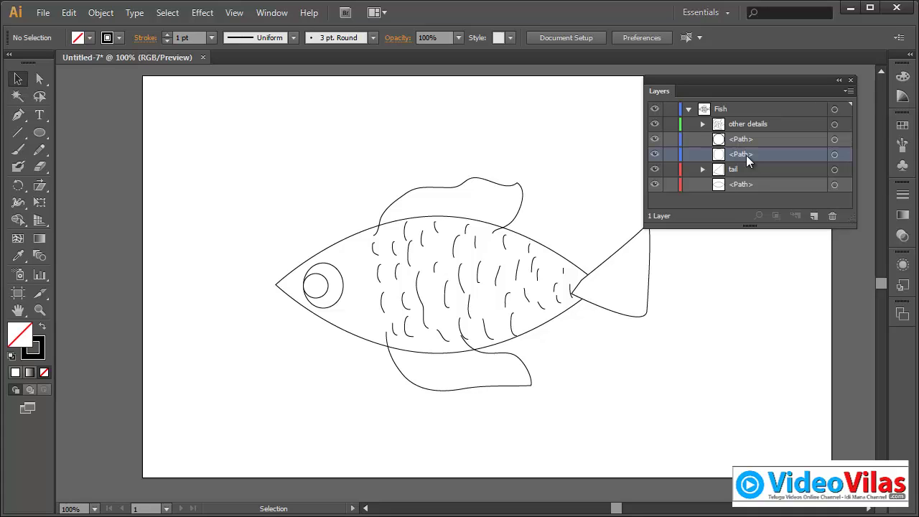
pyautogui.click(723, 106)
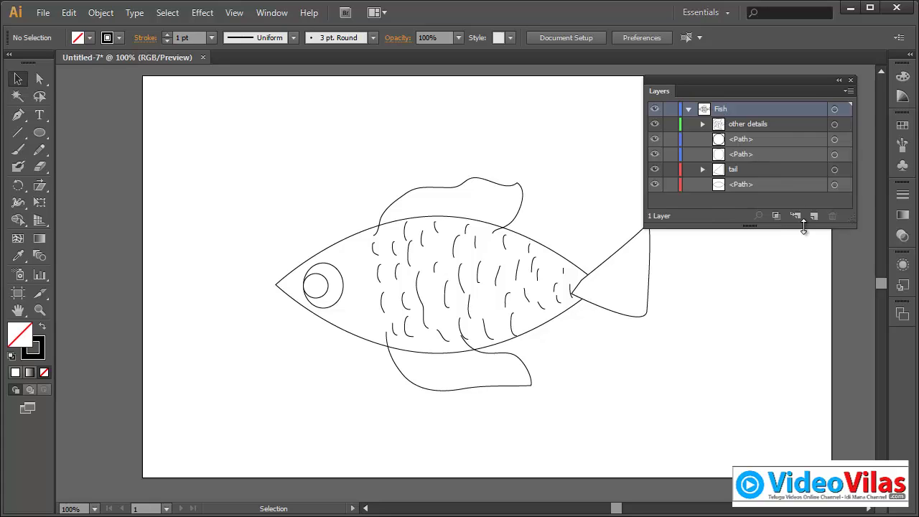
pyautogui.click(796, 216)
pyautogui.doubleClick(748, 128)
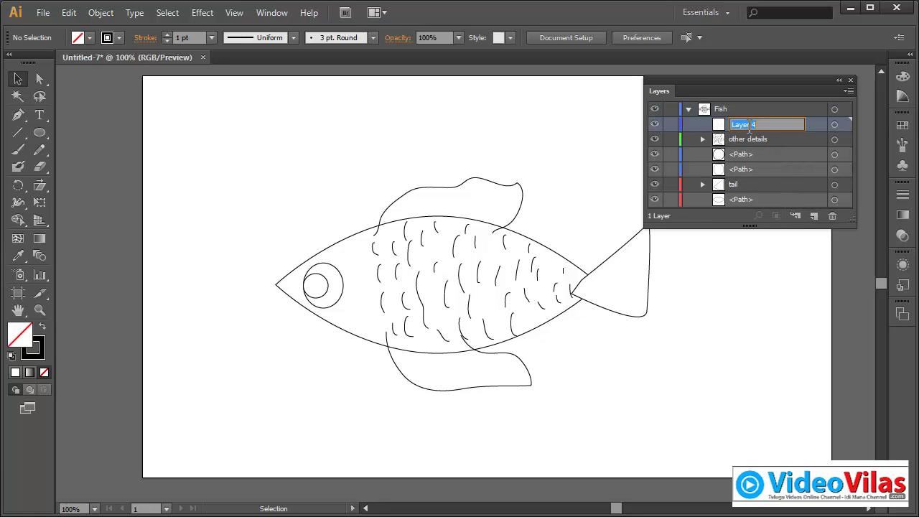
pyautogui.write('eyes')
pyautogui.press('Return')
# Step: Move both eye ellipse paths into the eyes sublayer and make the layer list taller
pyautogui.moveTo(747, 152); pyautogui.dragTo(721, 124)
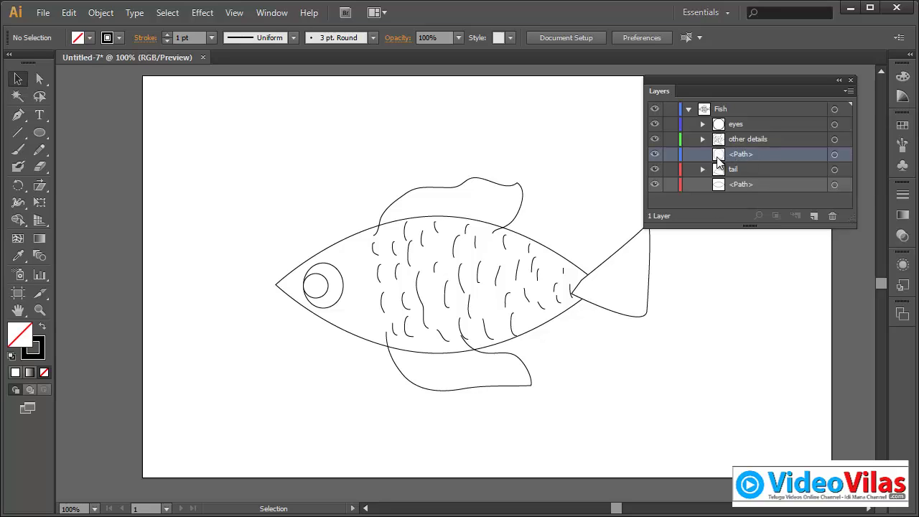
pyautogui.moveTo(721, 159); pyautogui.dragTo(721, 125)
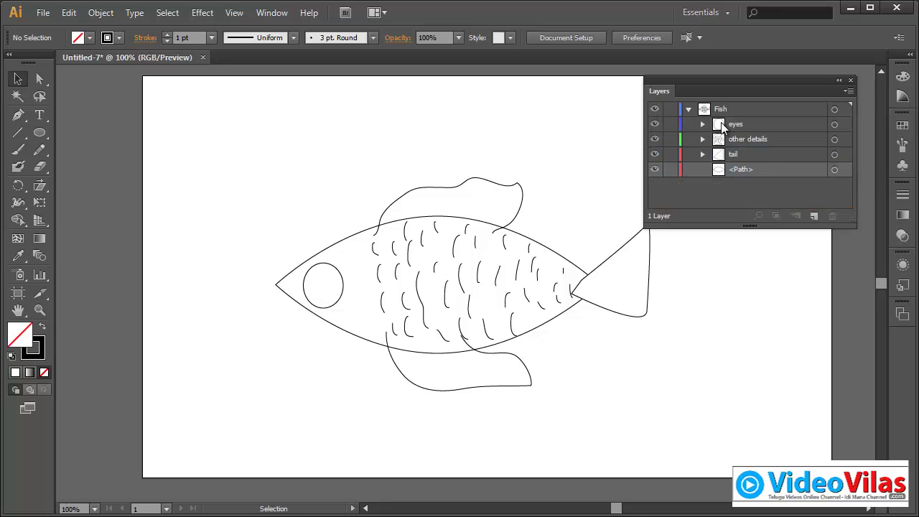
pyautogui.moveTo(849, 227); pyautogui.dragTo(858, 335)
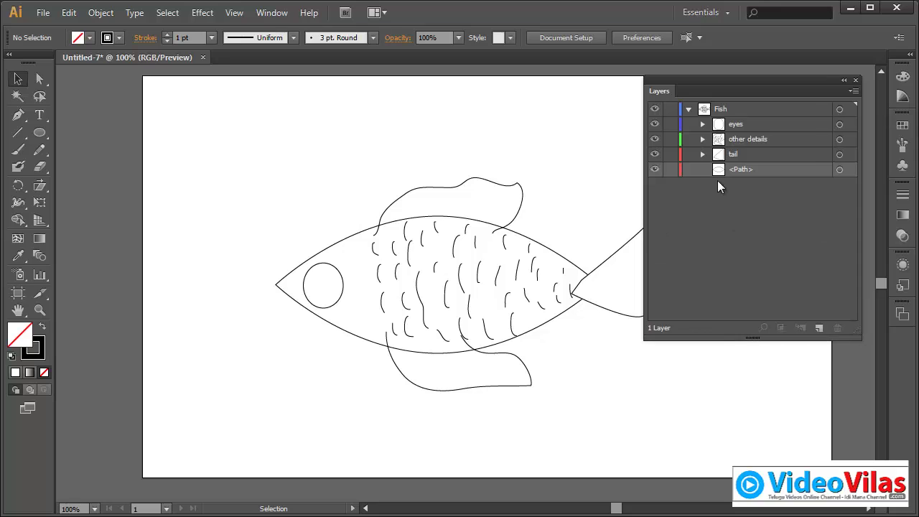
# Step: Stack the small pupil ellipse above the larger eye ellipse in the eyes sublayer, and collapse the Fish layer
pyautogui.click(702, 124)
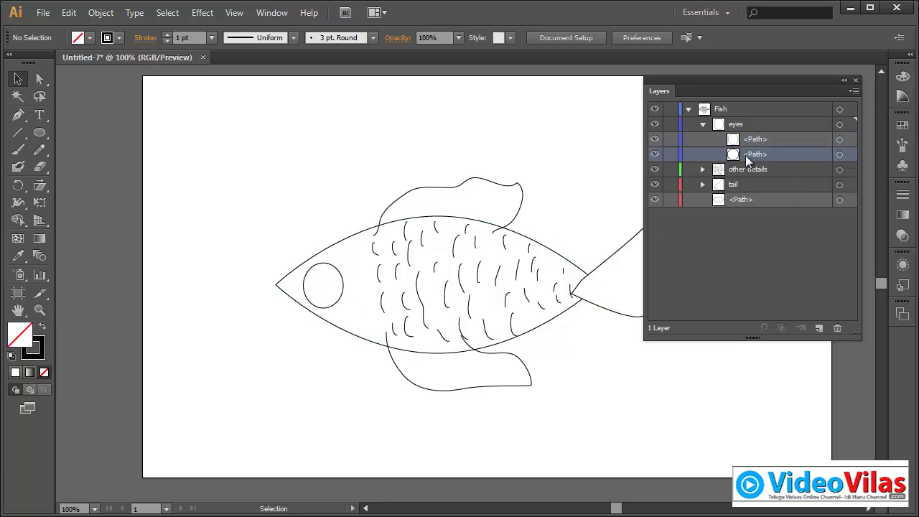
pyautogui.moveTo(751, 155); pyautogui.dragTo(753, 132)
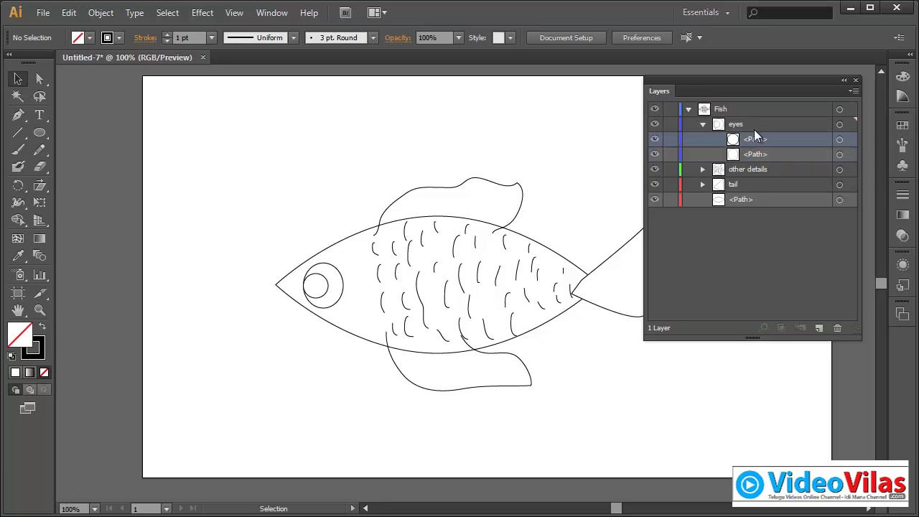
pyautogui.click(702, 123)
pyautogui.moveTo(724, 85); pyautogui.dragTo(720, 122)
pyautogui.click(682, 146)
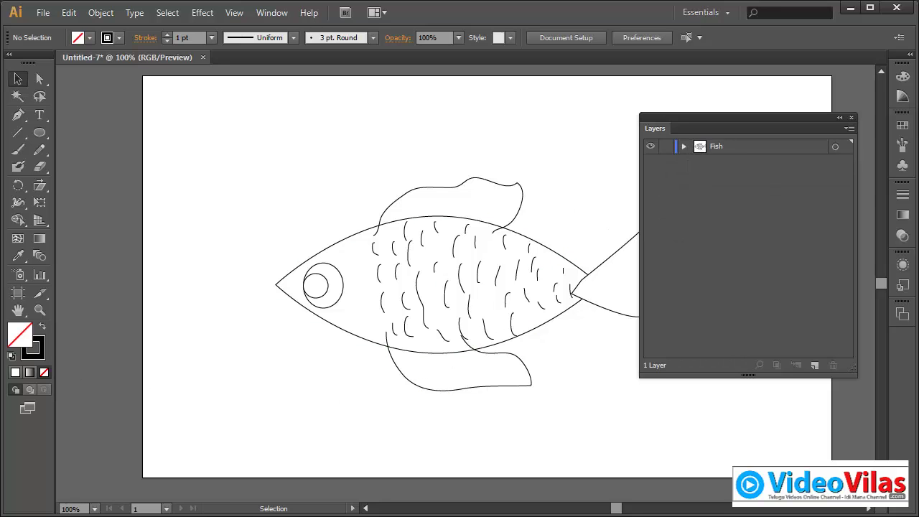
# Step: Bring the whole fish into view and hide and show the Fish layer to check that it holds the entire drawing
pyautogui.click(18, 309)
pyautogui.moveTo(344, 345); pyautogui.dragTo(302, 287)
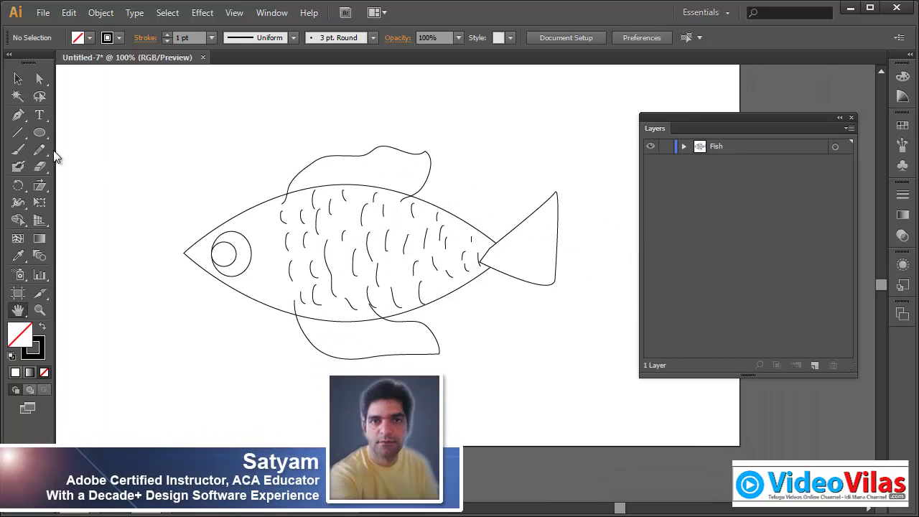
pyautogui.click(18, 79)
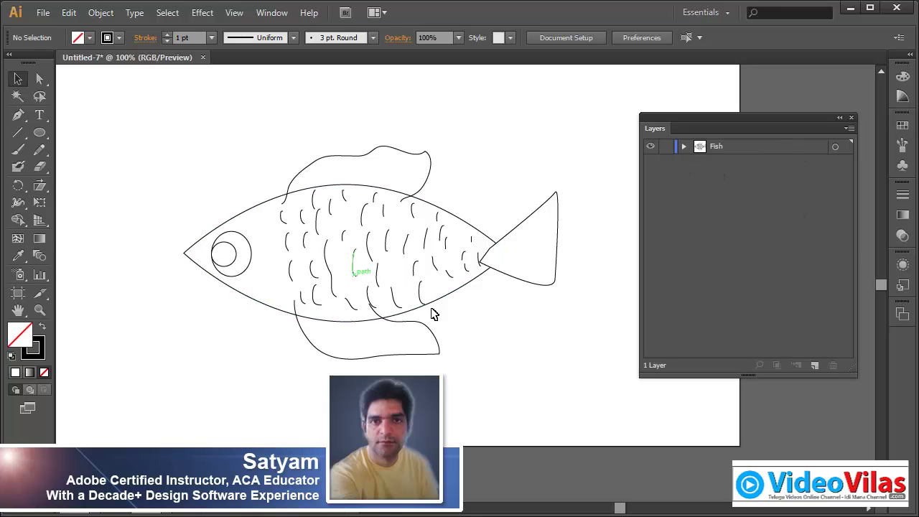
pyautogui.click(651, 147)
pyautogui.click(651, 147)
# Step: Hide and show the eyes, other details and tail sublayers one by one to check their contents, leaving the Fish layer collapsed
pyautogui.click(683, 147)
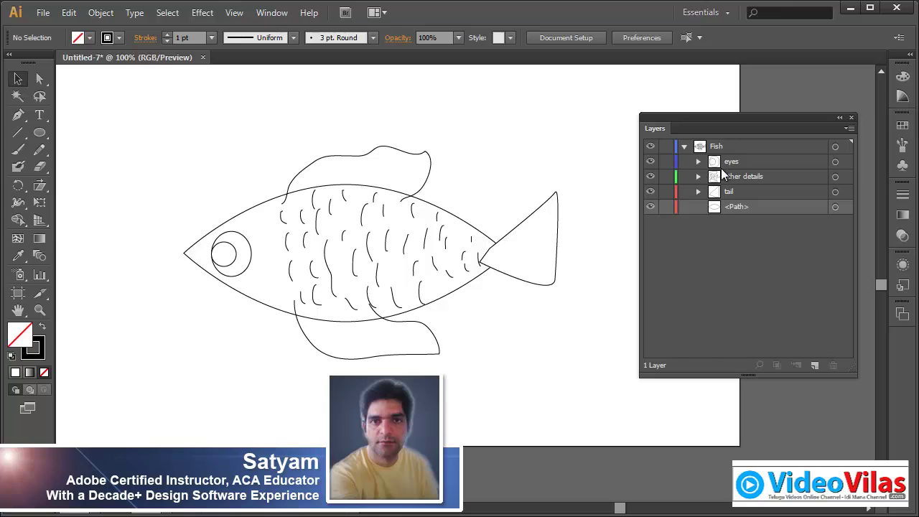
pyautogui.click(650, 162)
pyautogui.click(650, 162)
pyautogui.click(650, 176)
pyautogui.click(650, 177)
pyautogui.click(650, 192)
pyautogui.click(650, 192)
pyautogui.click(683, 147)
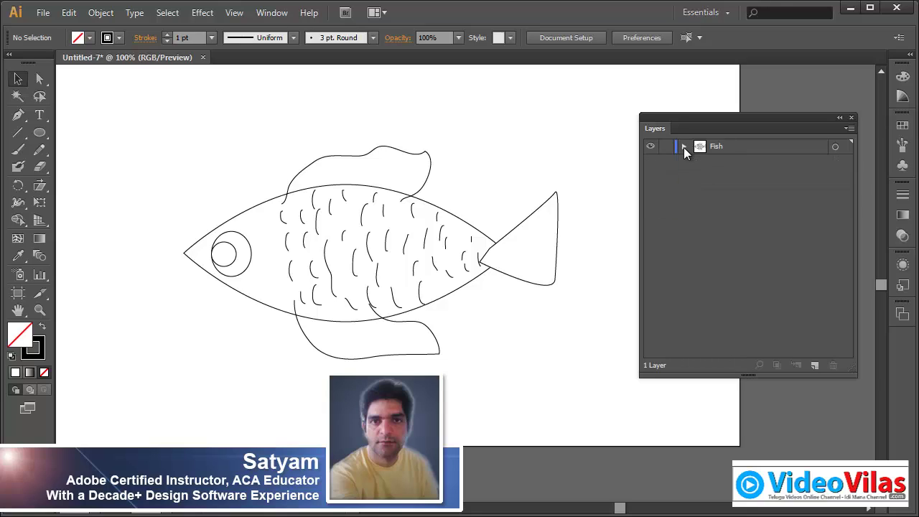